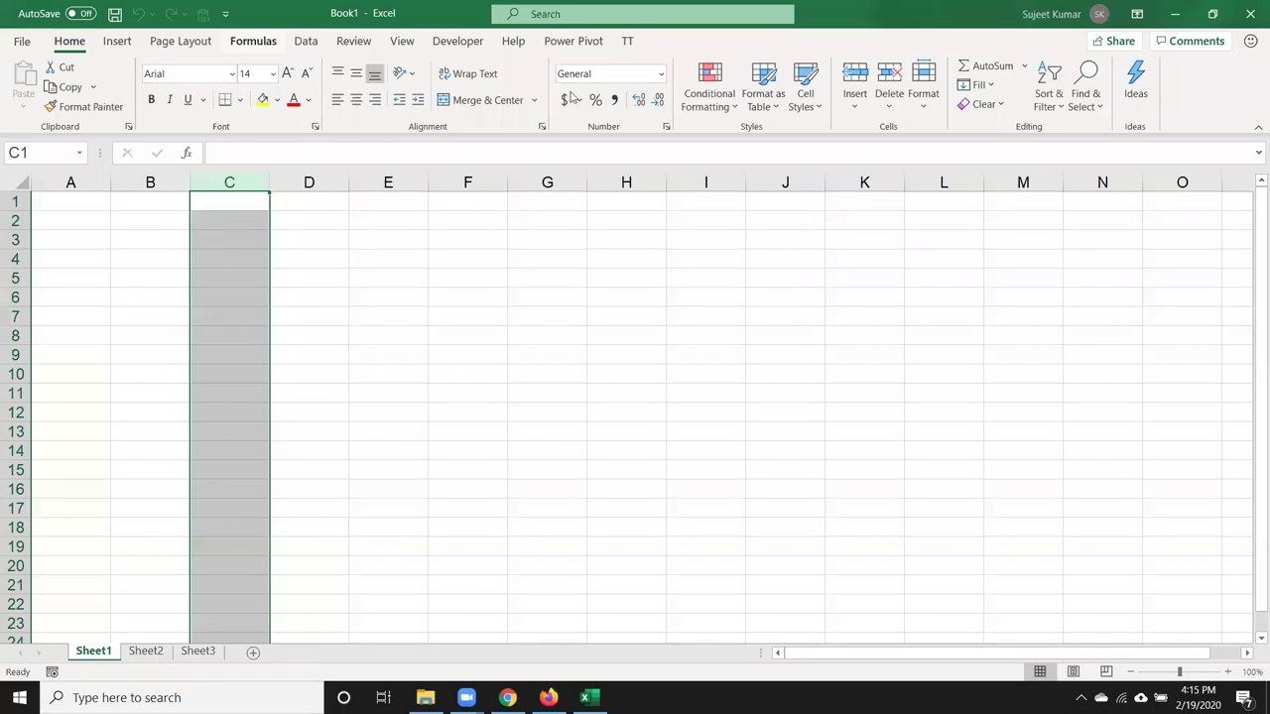
Refresh the desktop, then return to the Book1 workbook
{"action": "left_click", "coordinate": [1176, 14]}
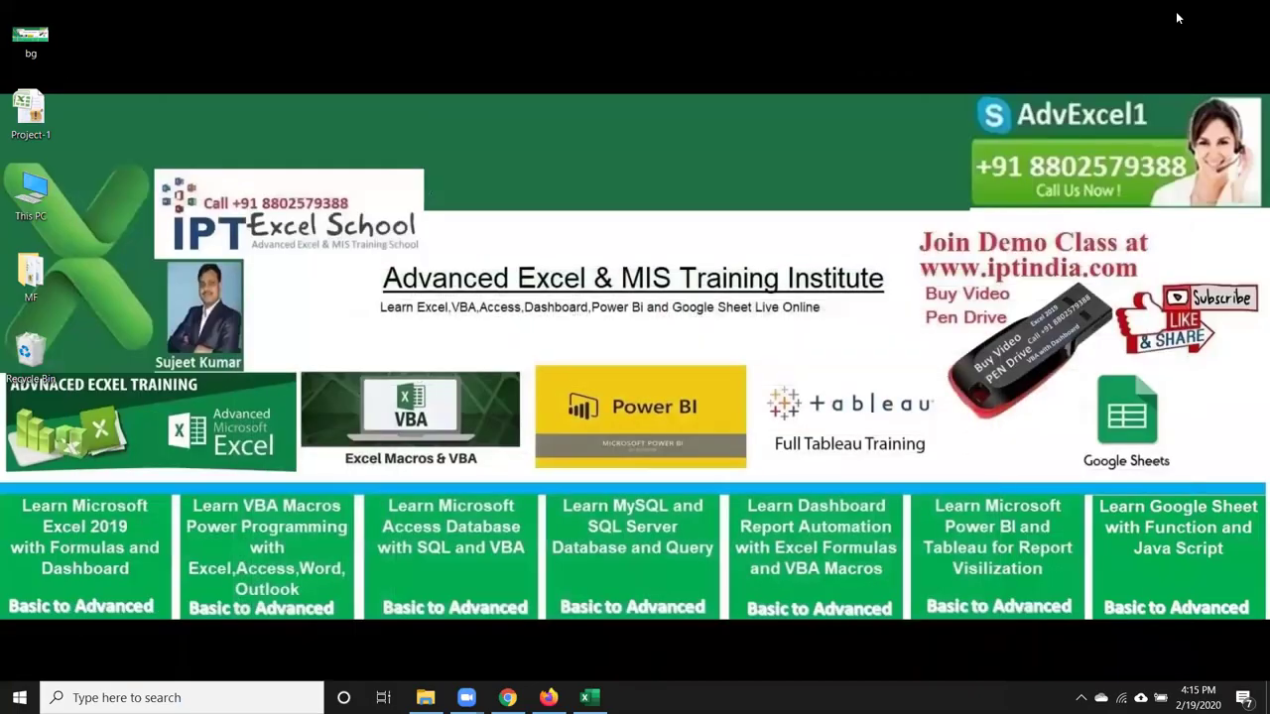
{"action": "right_click", "coordinate": [823, 123]}
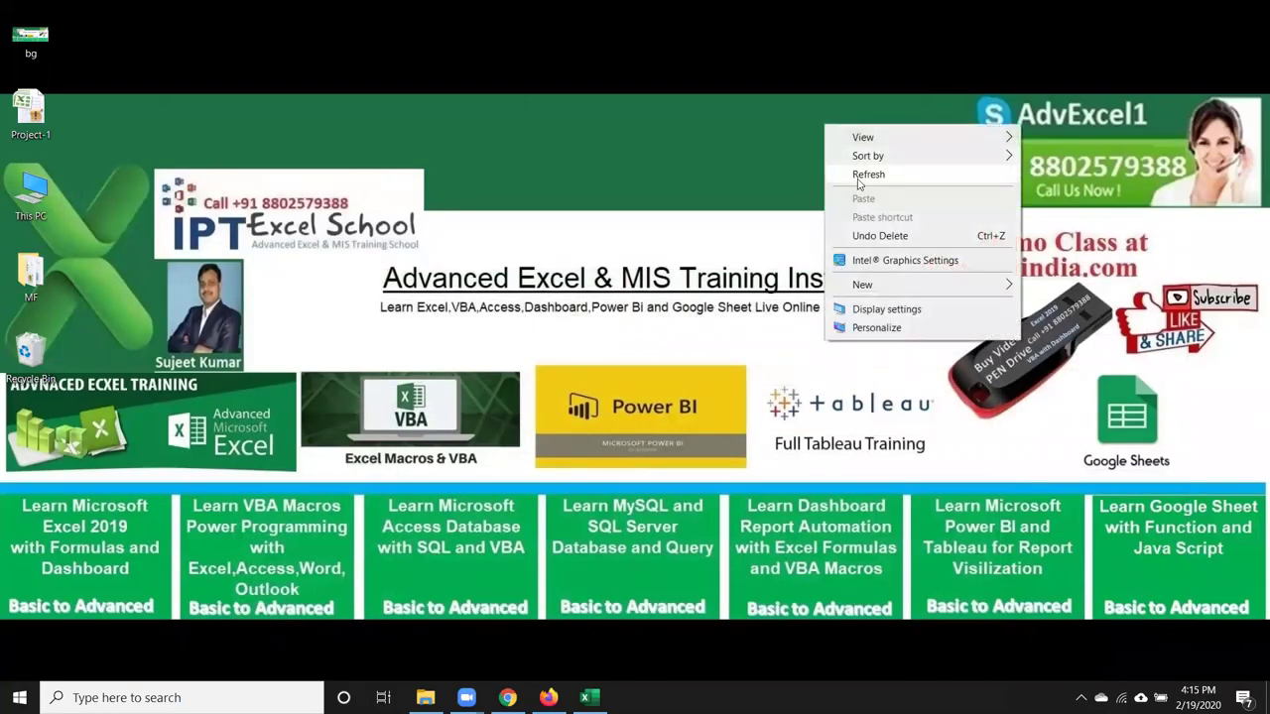
{"action": "left_click", "coordinate": [841, 178]}
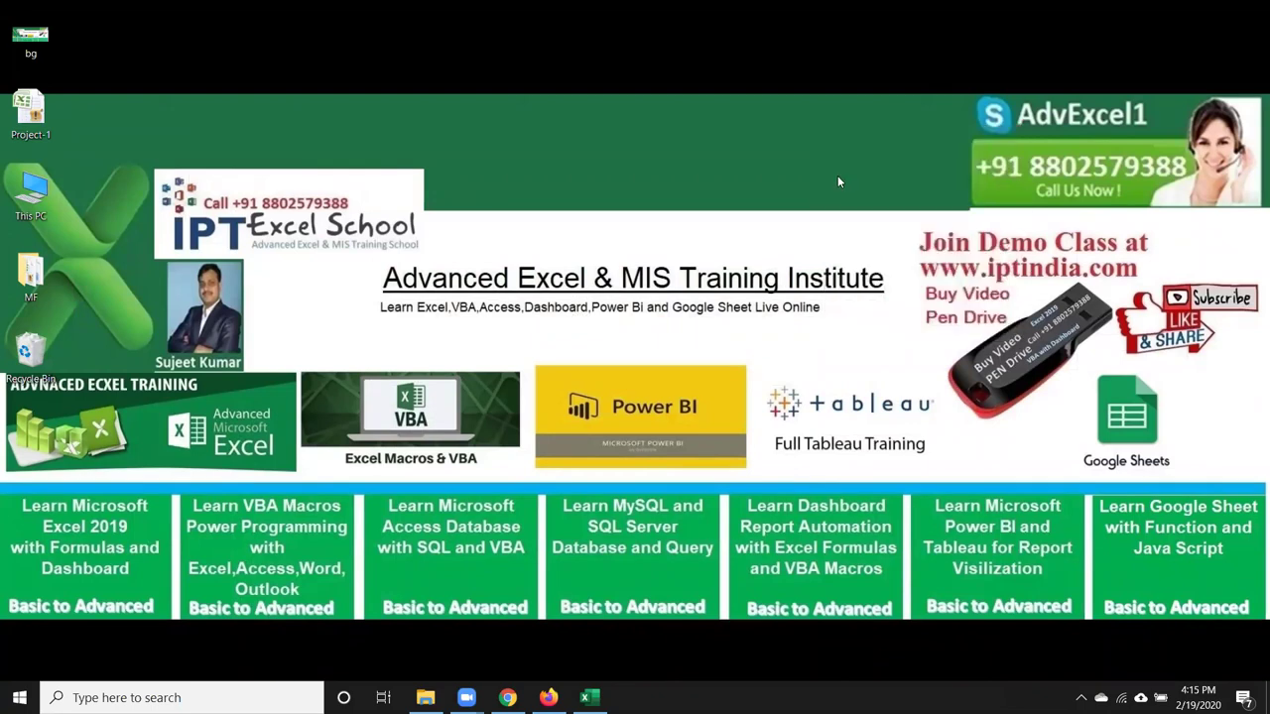
{"action": "left_click", "coordinate": [589, 697]}
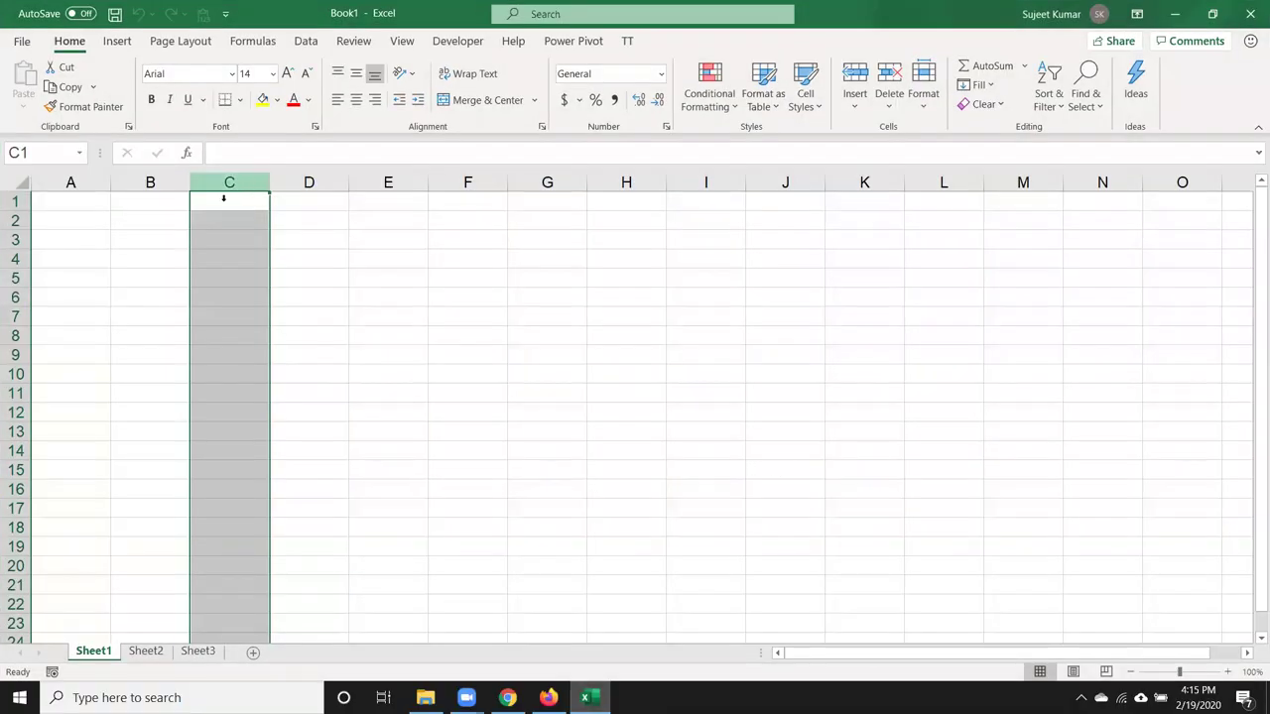
Enter headings Name and Sales in A1:B1 and a sample name in A2
{"action": "left_click", "coordinate": [91, 338]}
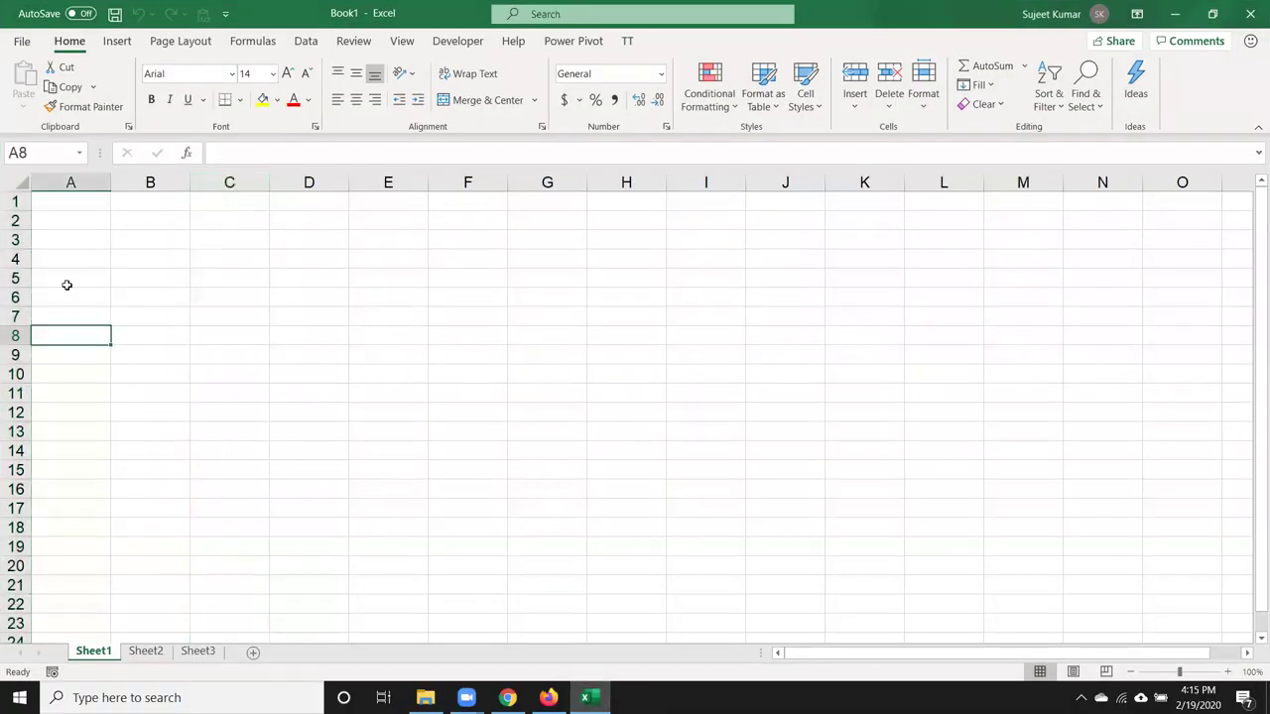
{"action": "left_click", "coordinate": [62, 203]}
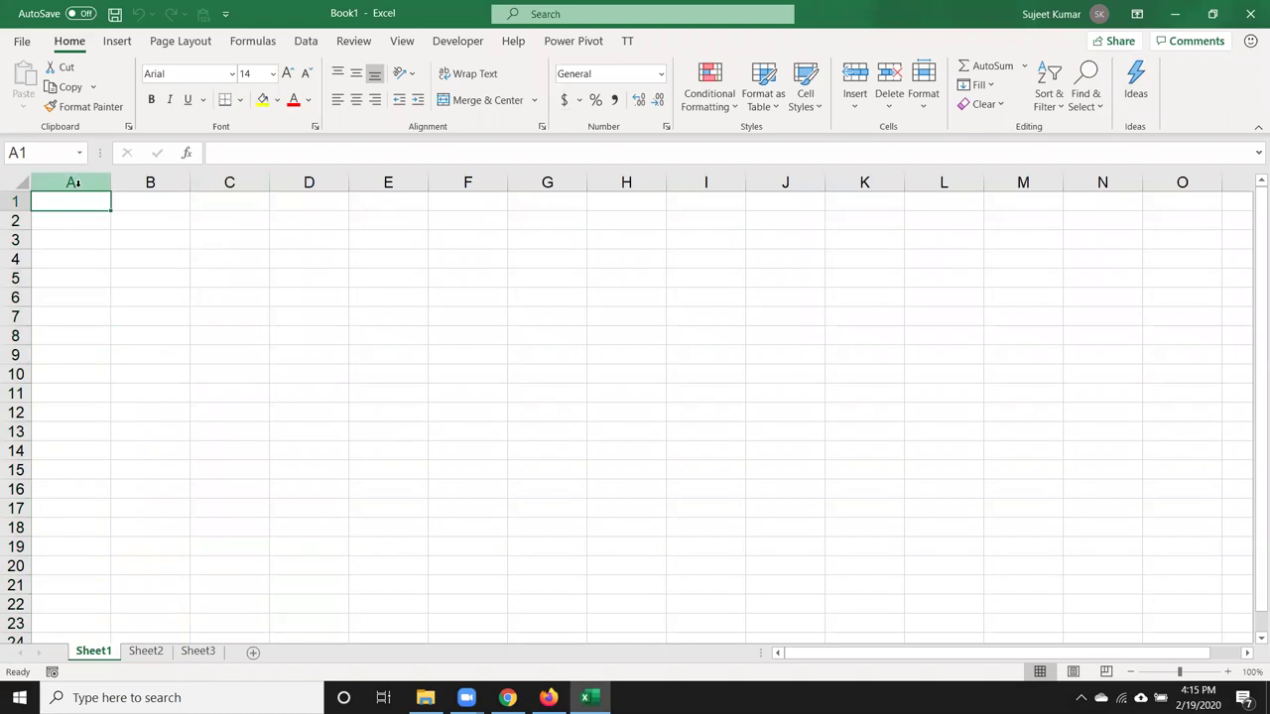
{"action": "type", "text": "Name"}
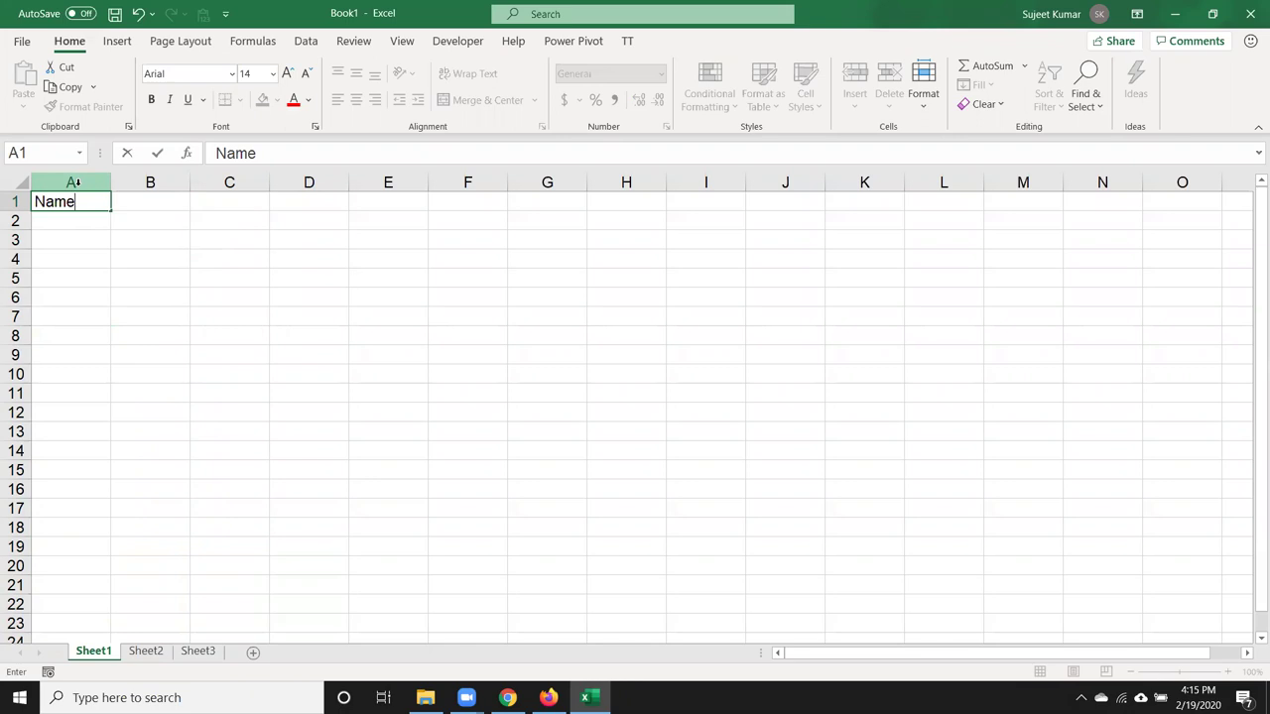
{"action": "key", "text": "Tab"}
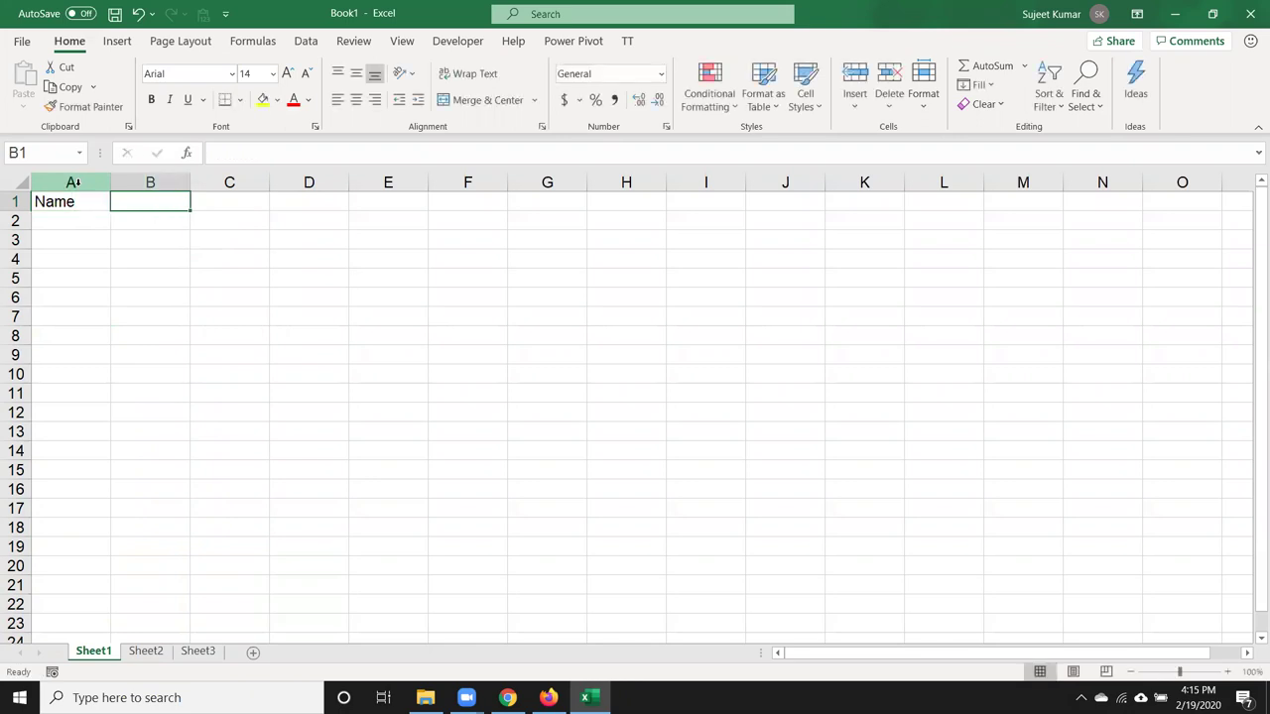
{"action": "type", "text": "SAles"}
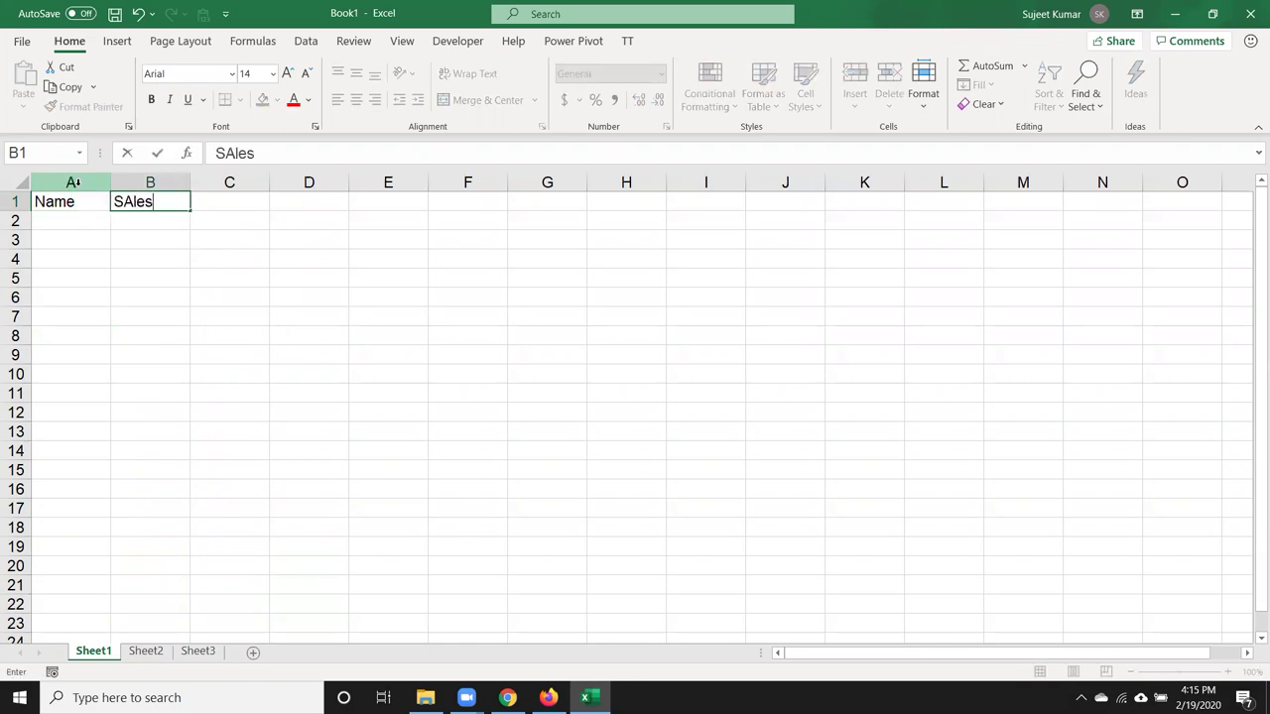
{"action": "key", "text": "Return"}
{"action": "type", "text": "Puja"}
{"action": "key", "text": "Return"}
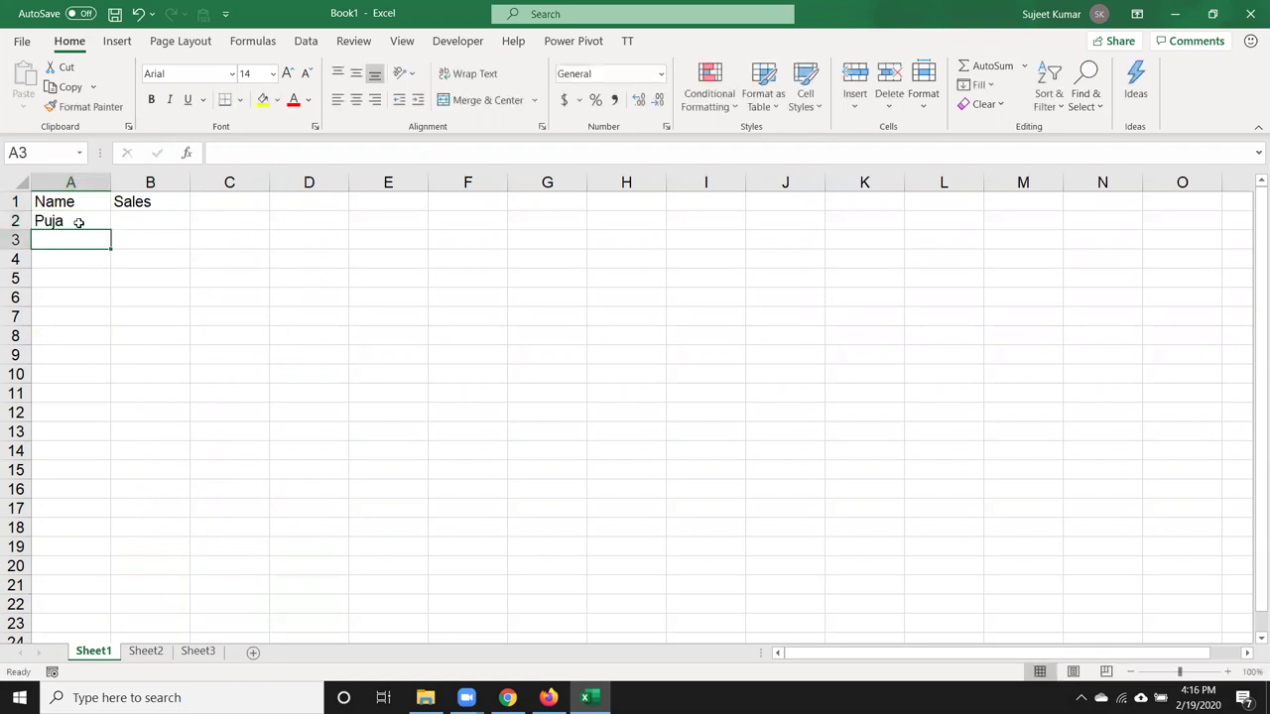
Open the recent Titu workbook from File > Open
{"action": "left_click", "coordinate": [22, 41]}
{"action": "left_click", "coordinate": [69, 143]}
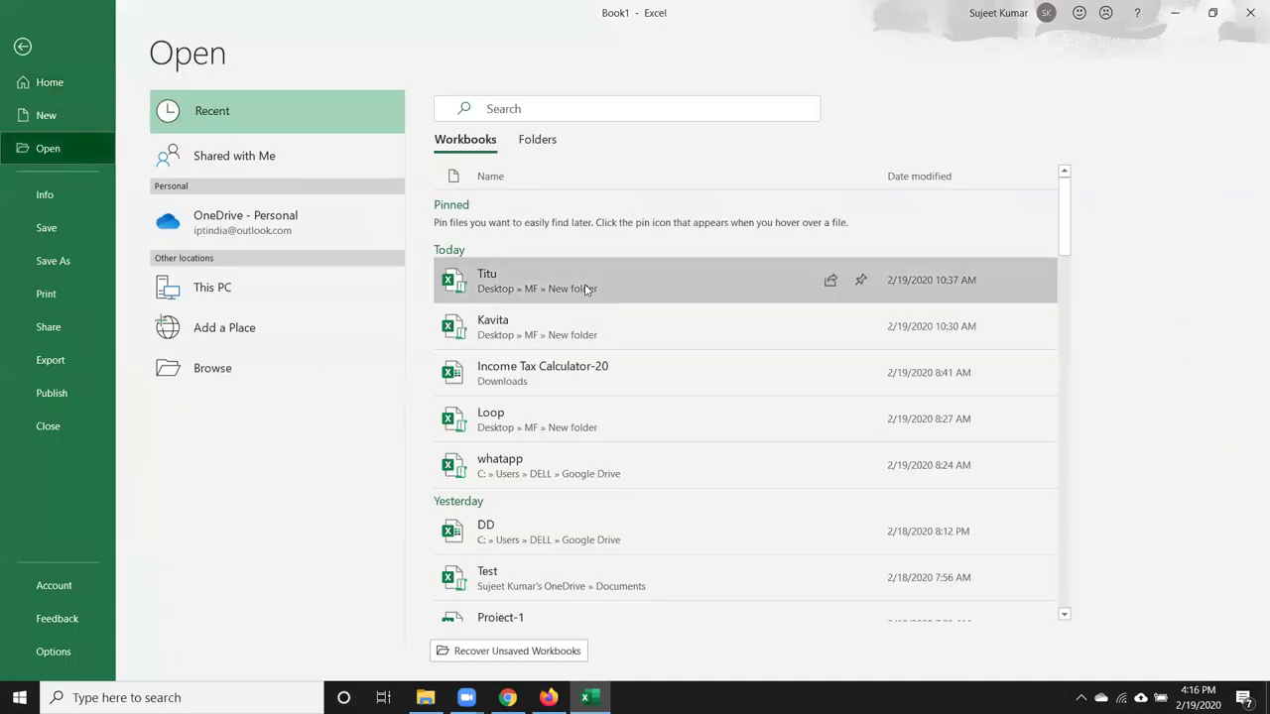
{"action": "left_click", "coordinate": [585, 284]}
{"action": "left_click", "coordinate": [592, 292]}
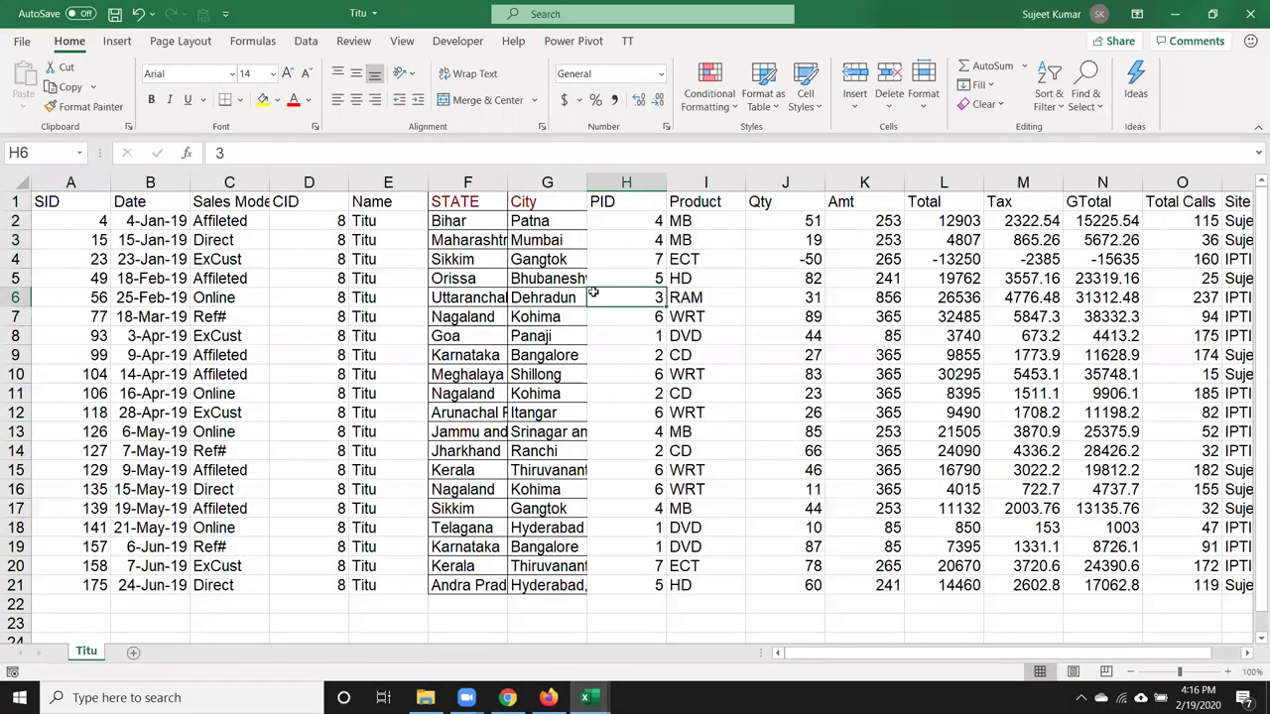
{"action": "left_click", "coordinate": [1106, 415]}
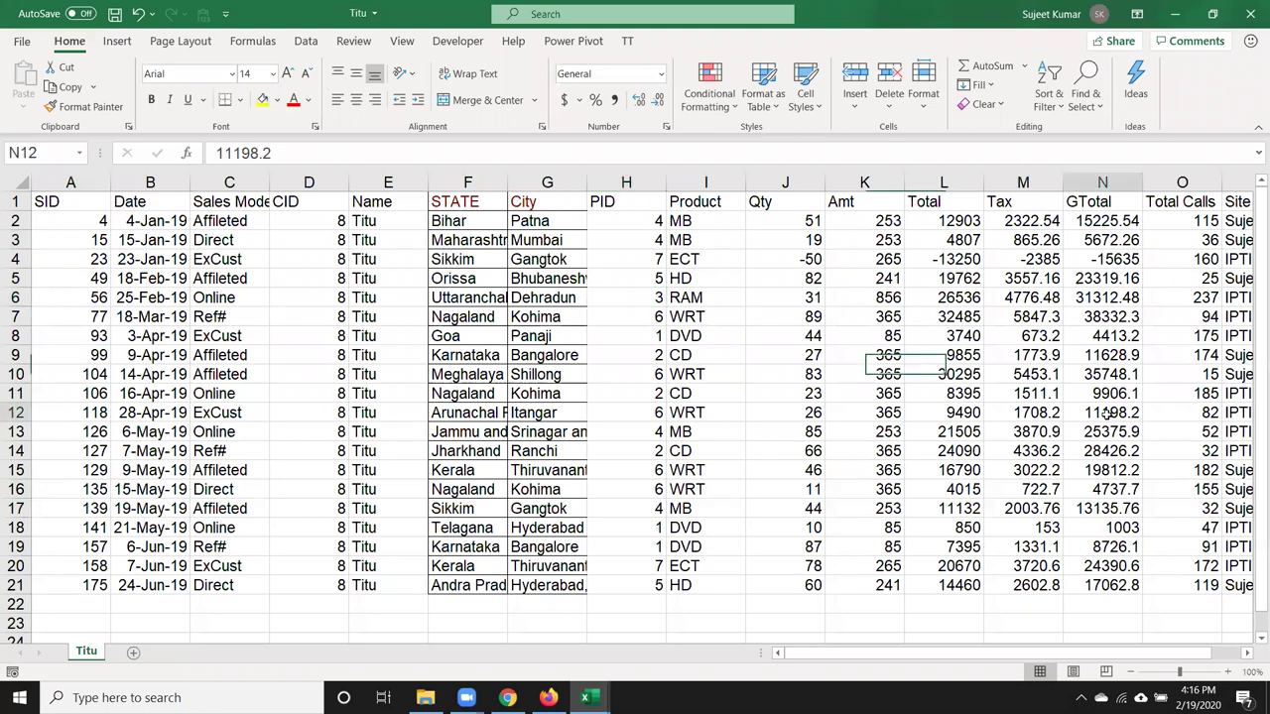
{"action": "left_click", "coordinate": [1091, 224]}
{"action": "left_click_drag", "start_coordinate": [1091, 224], "coordinate": [1093, 240]}
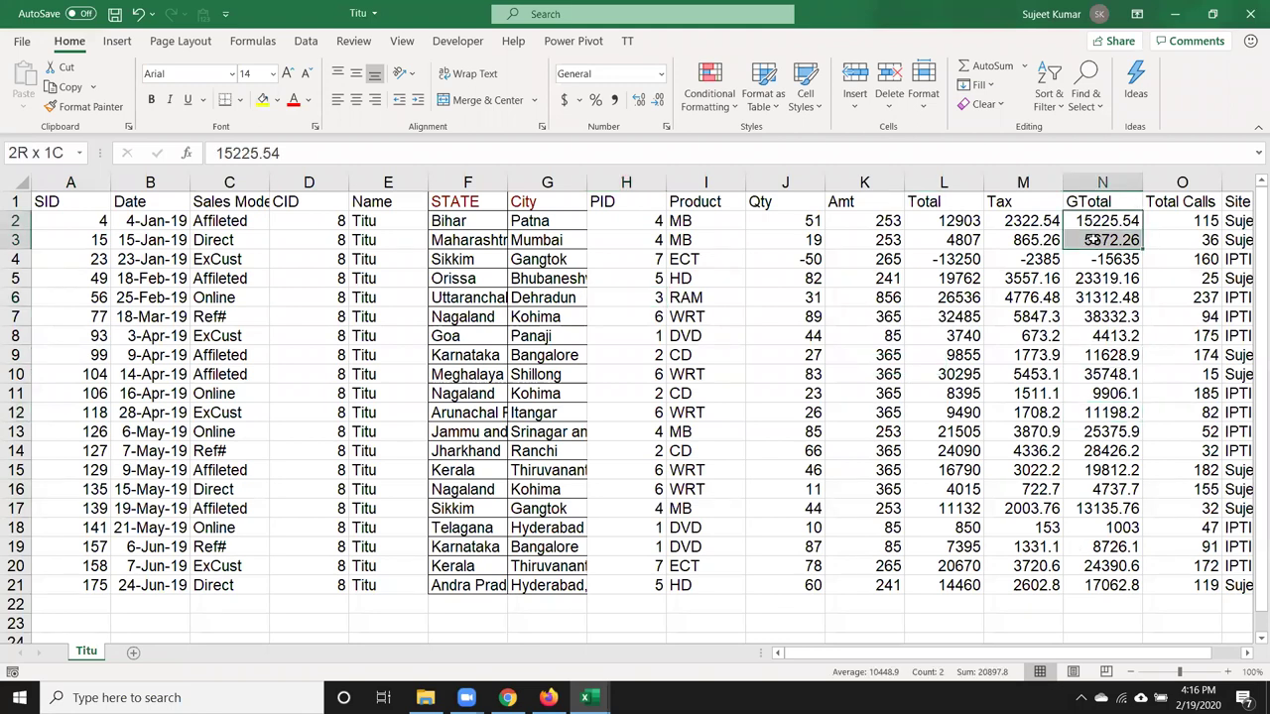
{"action": "left_click", "coordinate": [1095, 228]}
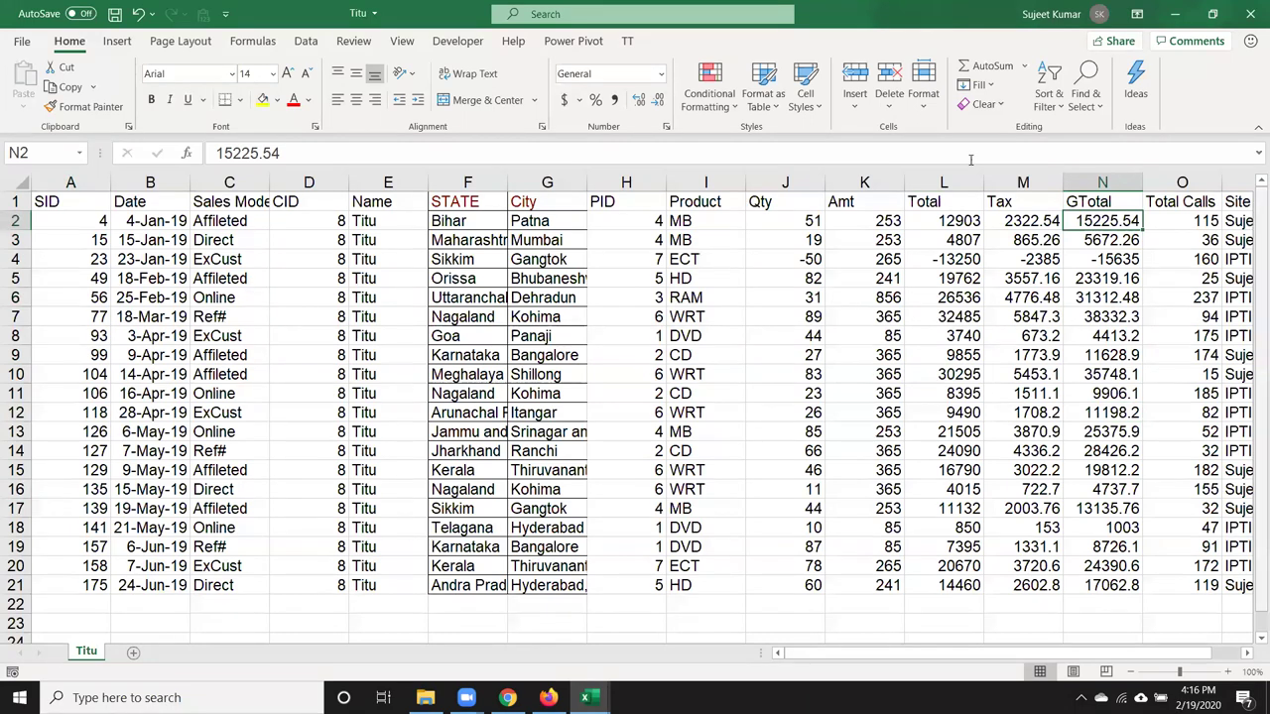
{"action": "left_click", "coordinate": [76, 219]}
{"action": "key", "text": "ctrl+shift+Right"}
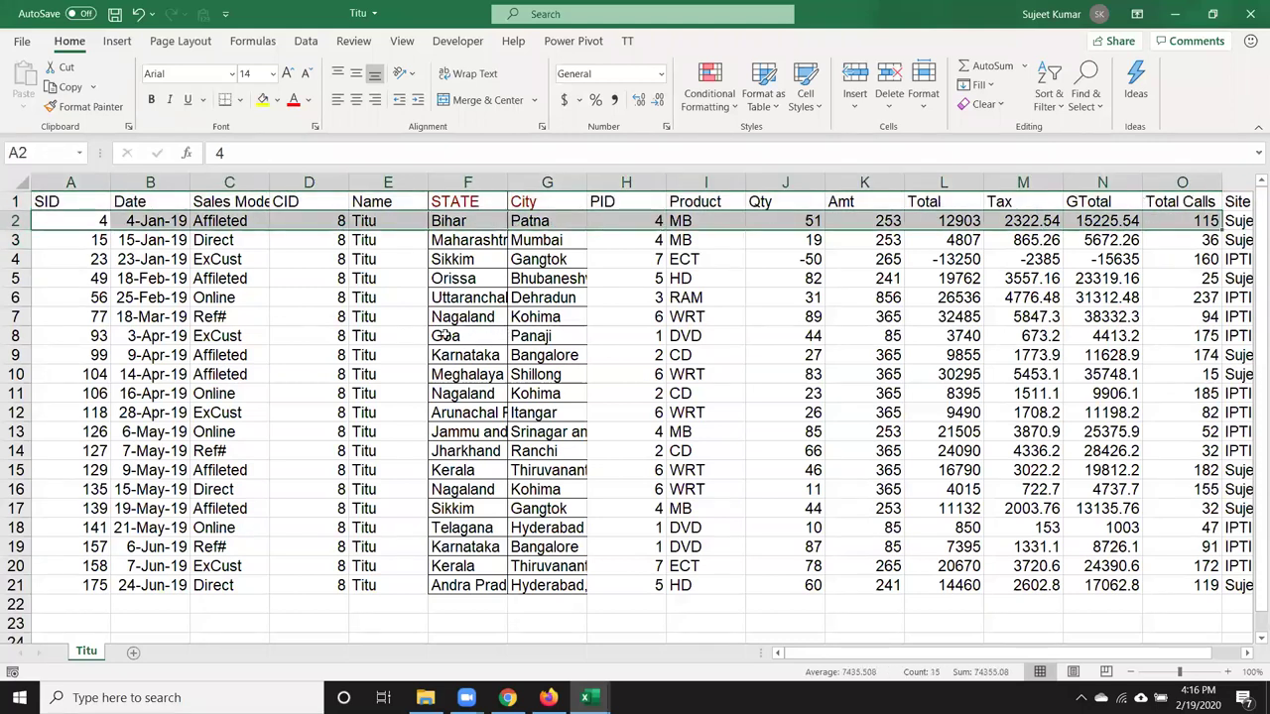
{"action": "left_click", "coordinate": [78, 220]}
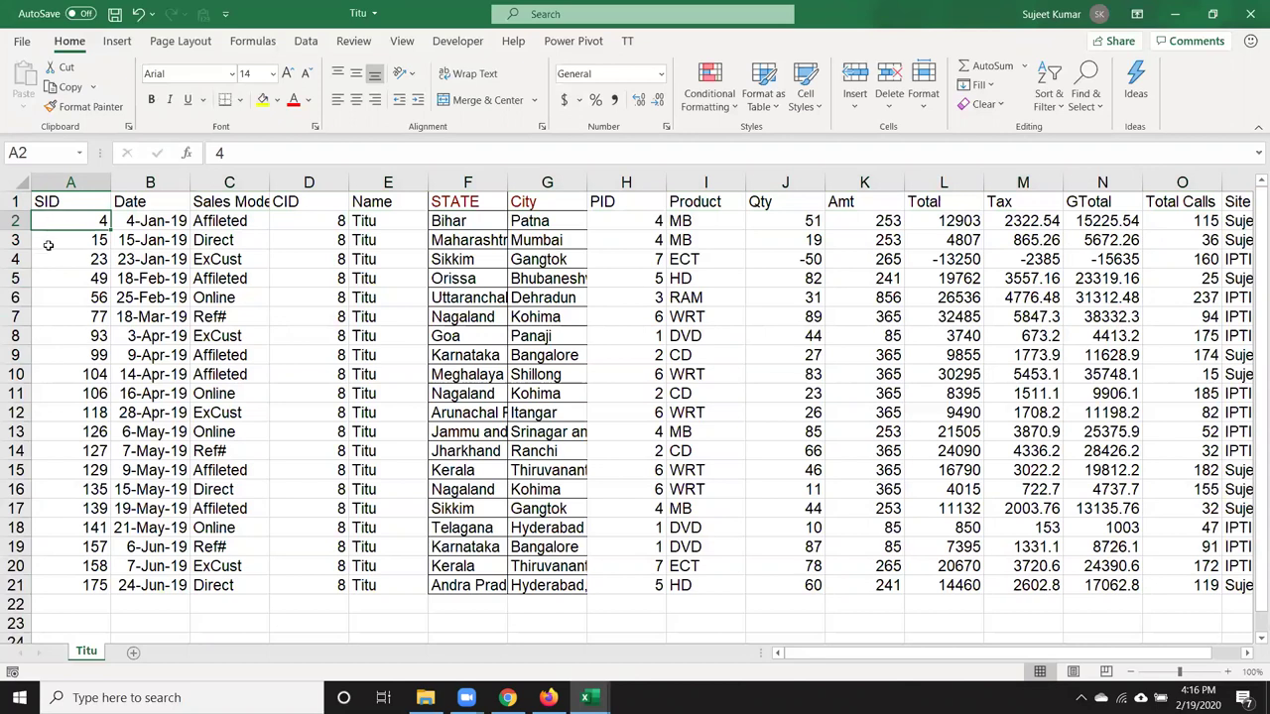
{"action": "right_click", "coordinate": [54, 240]}
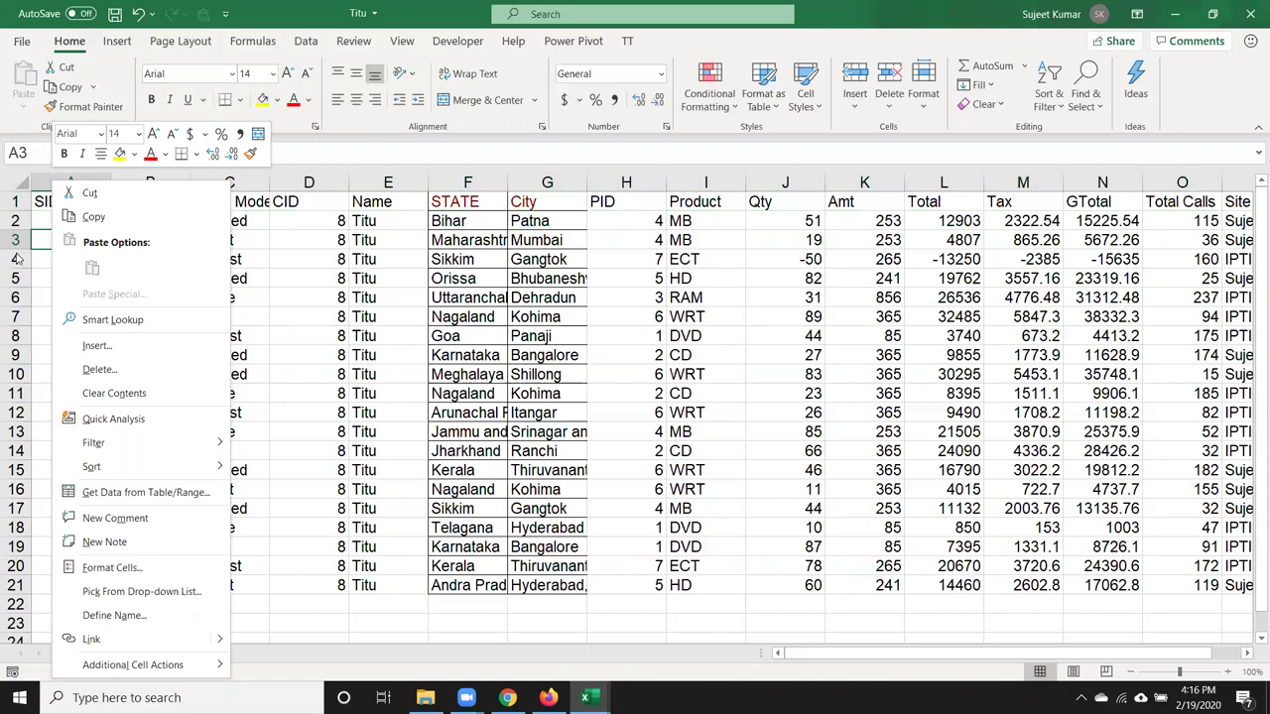
{"action": "key", "text": "Escape"}
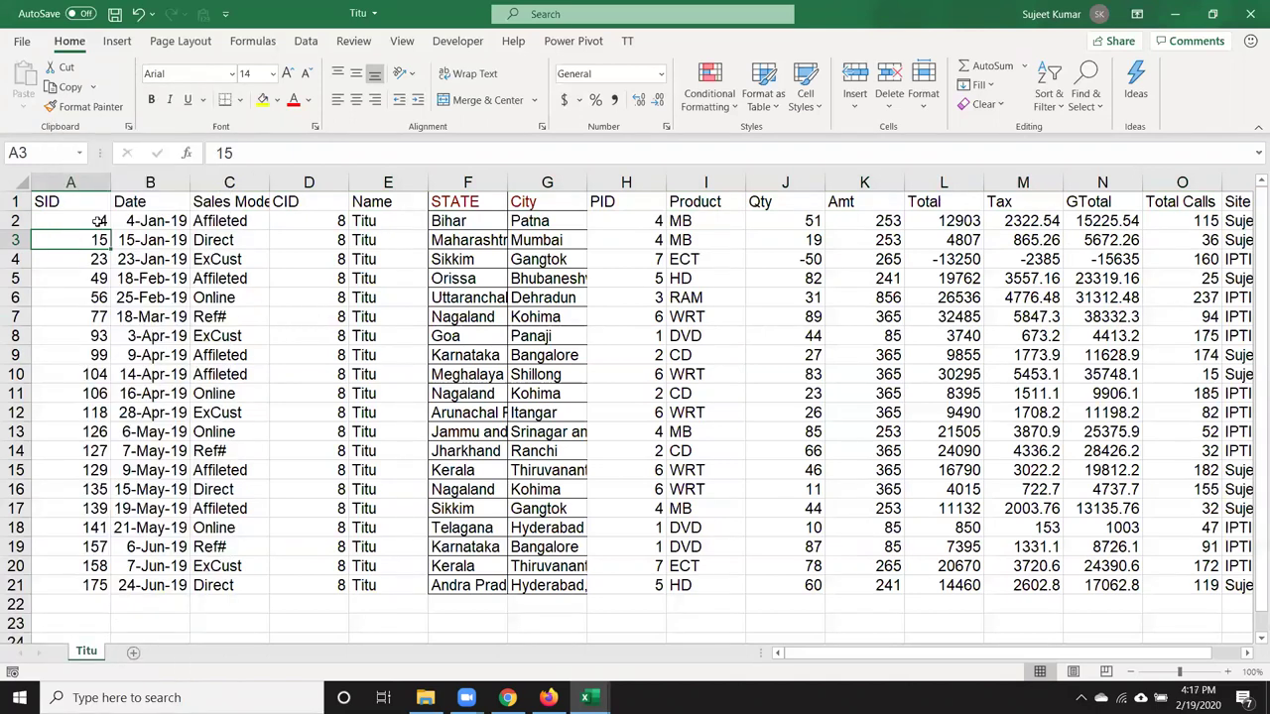
{"action": "left_click", "coordinate": [99, 221]}
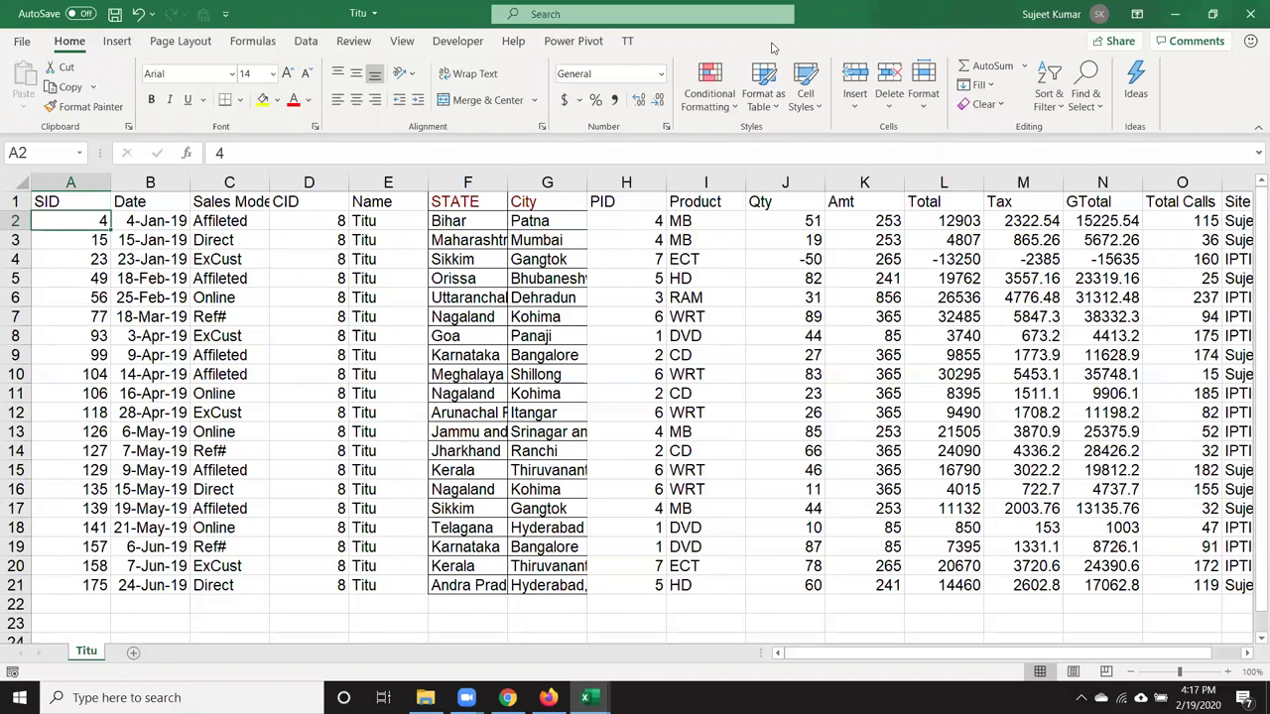
Start a formula rule =$N2*10%>1000 based on GTotal, with the row left relative
{"action": "left_click", "coordinate": [716, 105]}
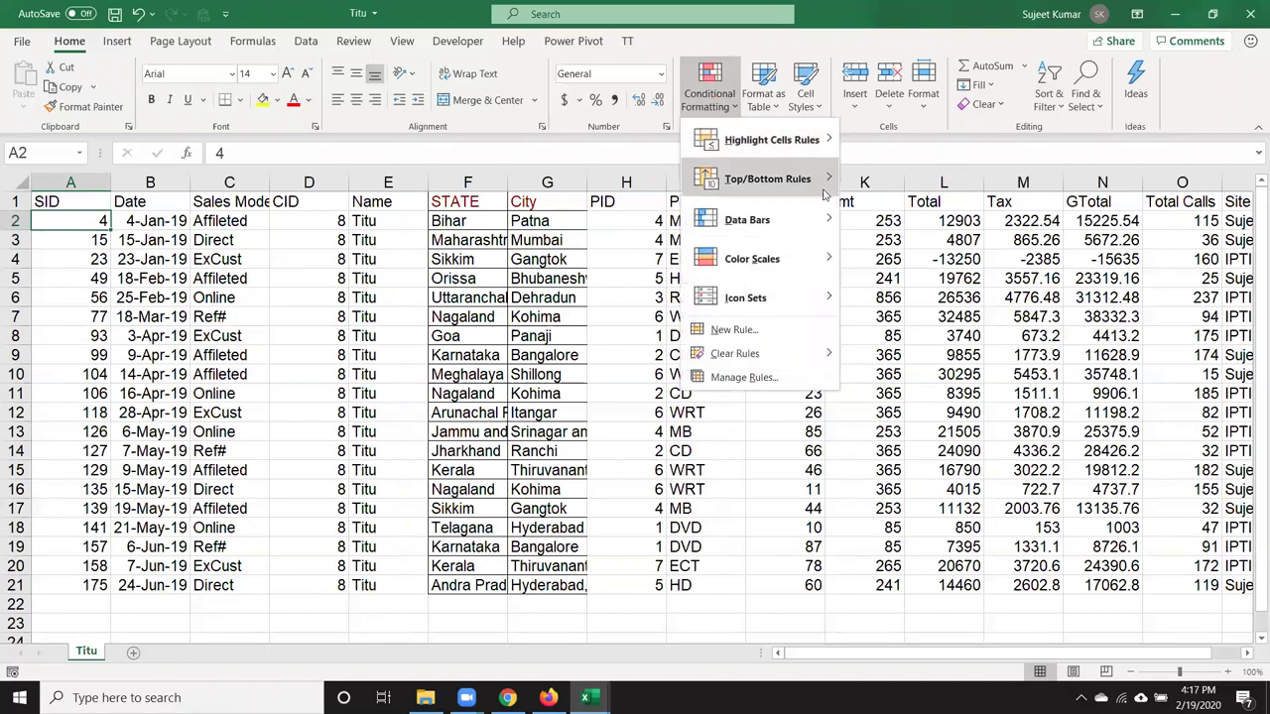
{"action": "left_click", "coordinate": [746, 331]}
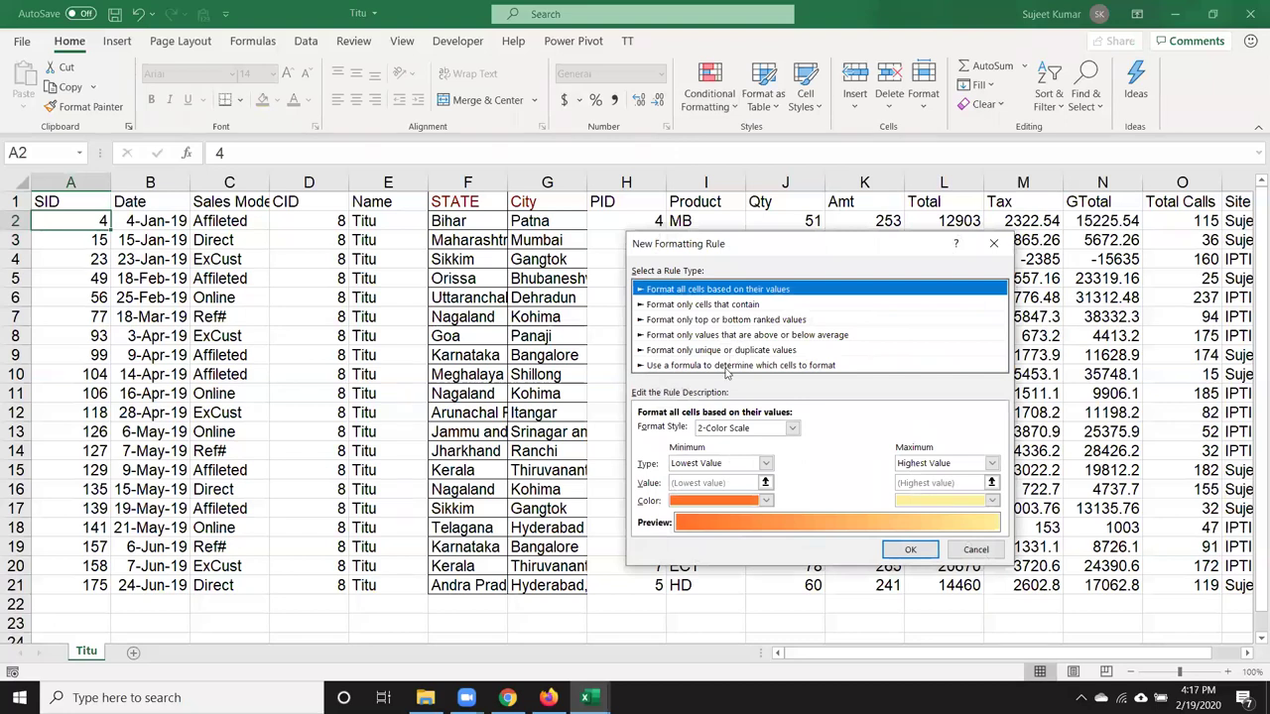
{"action": "left_click", "coordinate": [730, 365]}
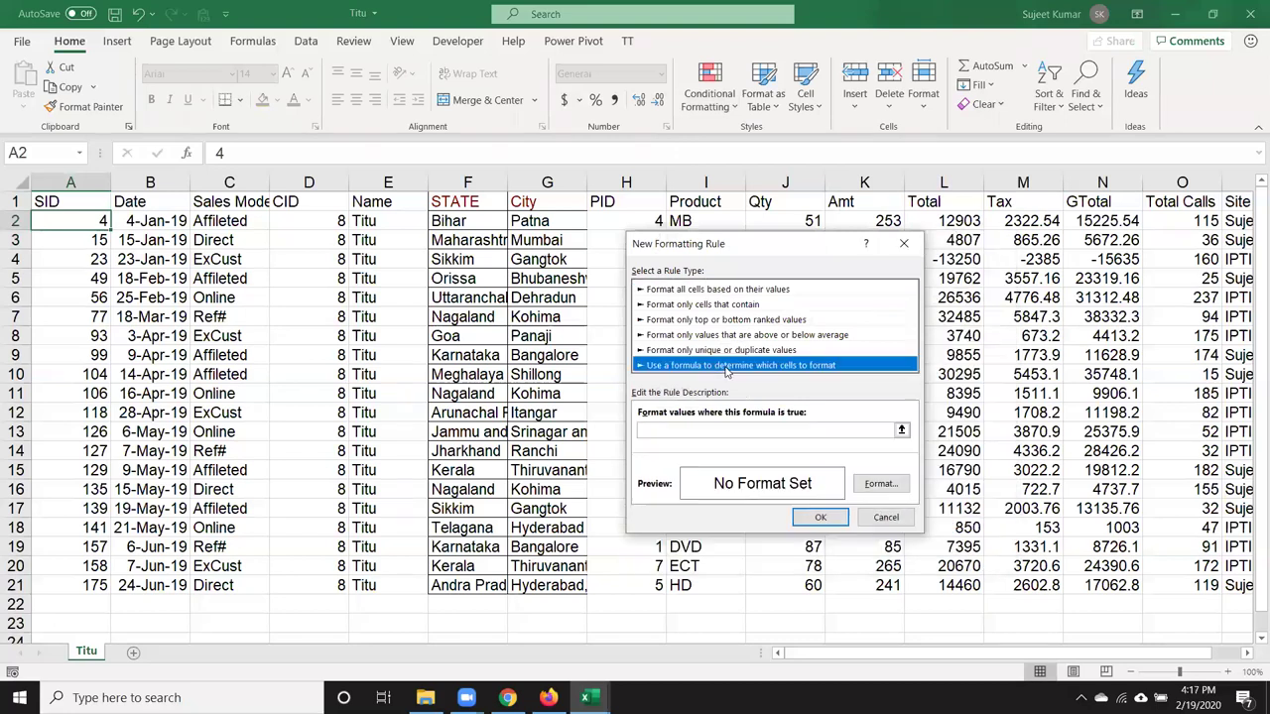
{"action": "left_click", "coordinate": [681, 428]}
{"action": "type", "text": "="}
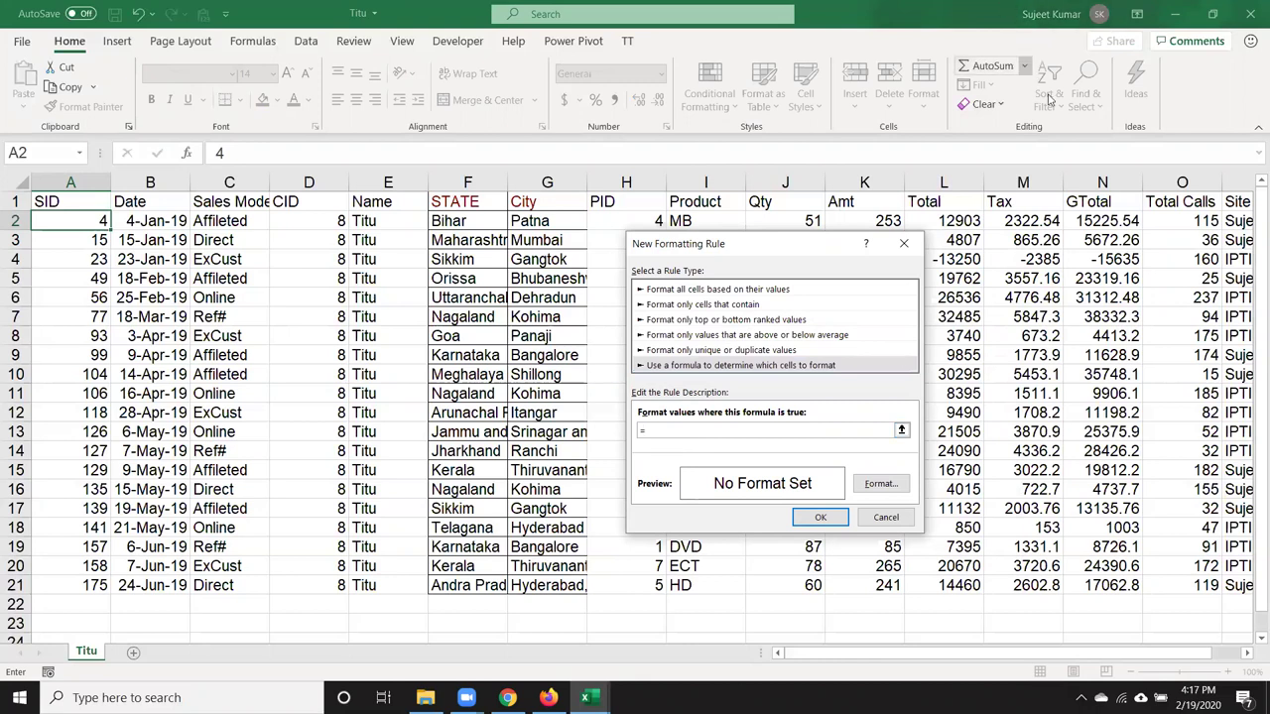
{"action": "left_click", "coordinate": [1089, 220]}
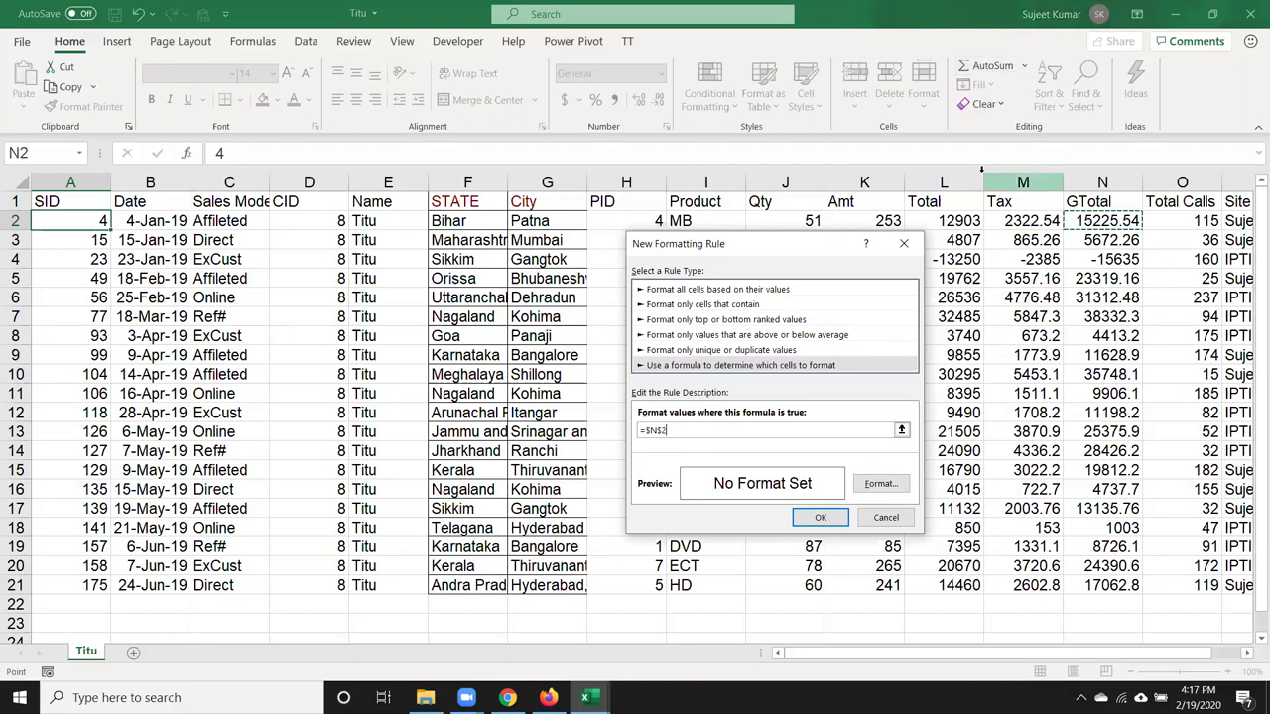
{"action": "type", "text": ">10"}
{"action": "type", "text": "%"}
{"action": "type", "text": ">1000"}
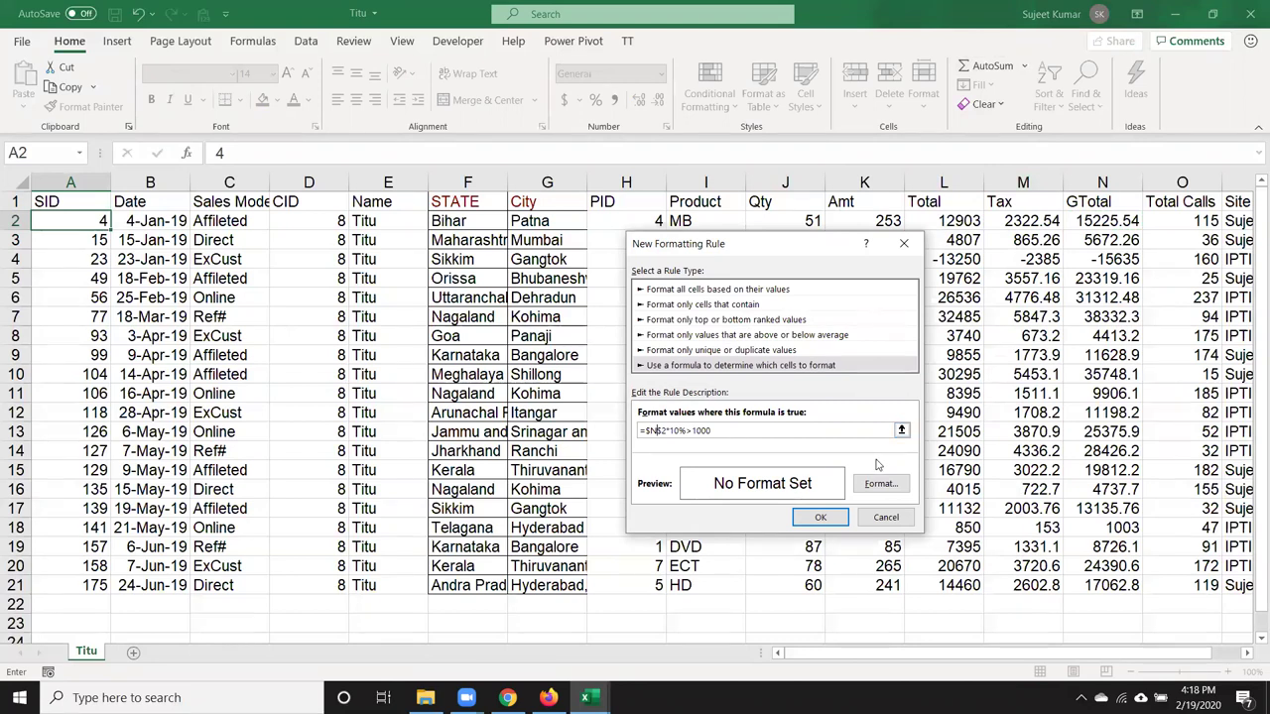
{"action": "key", "text": "BackSpace"}
Give the rule a green fill and save it
{"action": "left_click", "coordinate": [901, 486]}
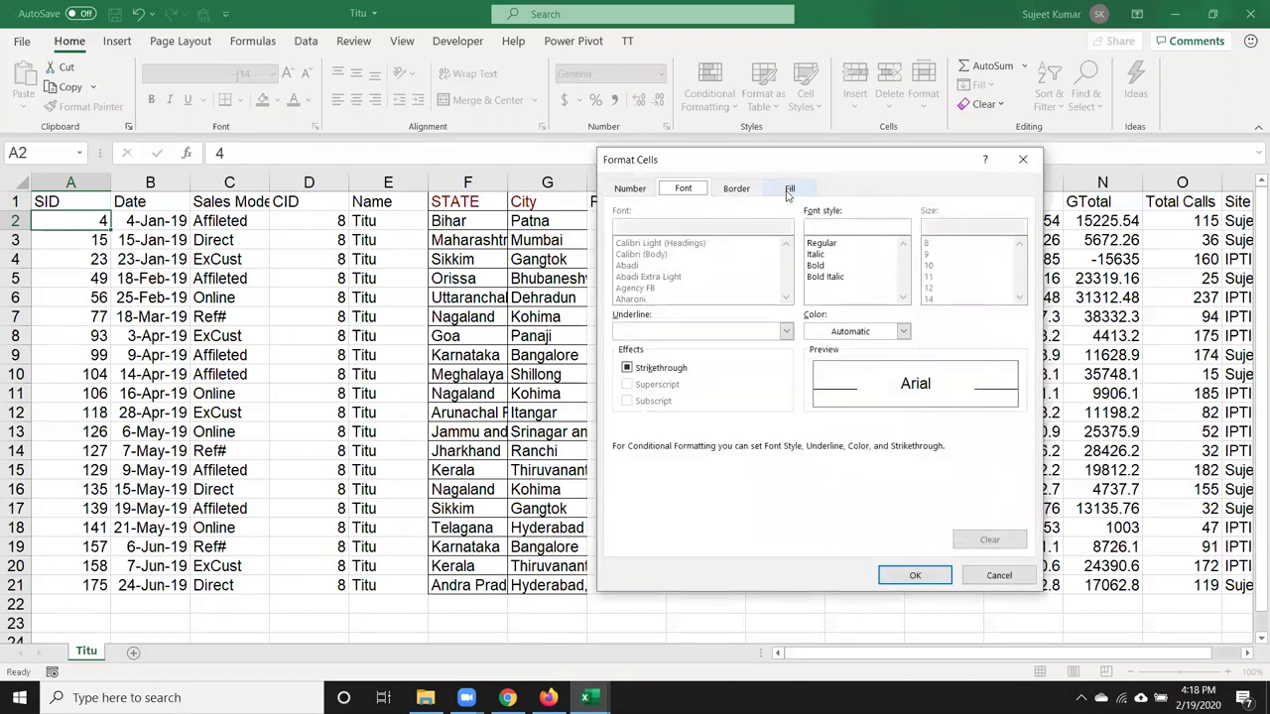
{"action": "left_click", "coordinate": [790, 189]}
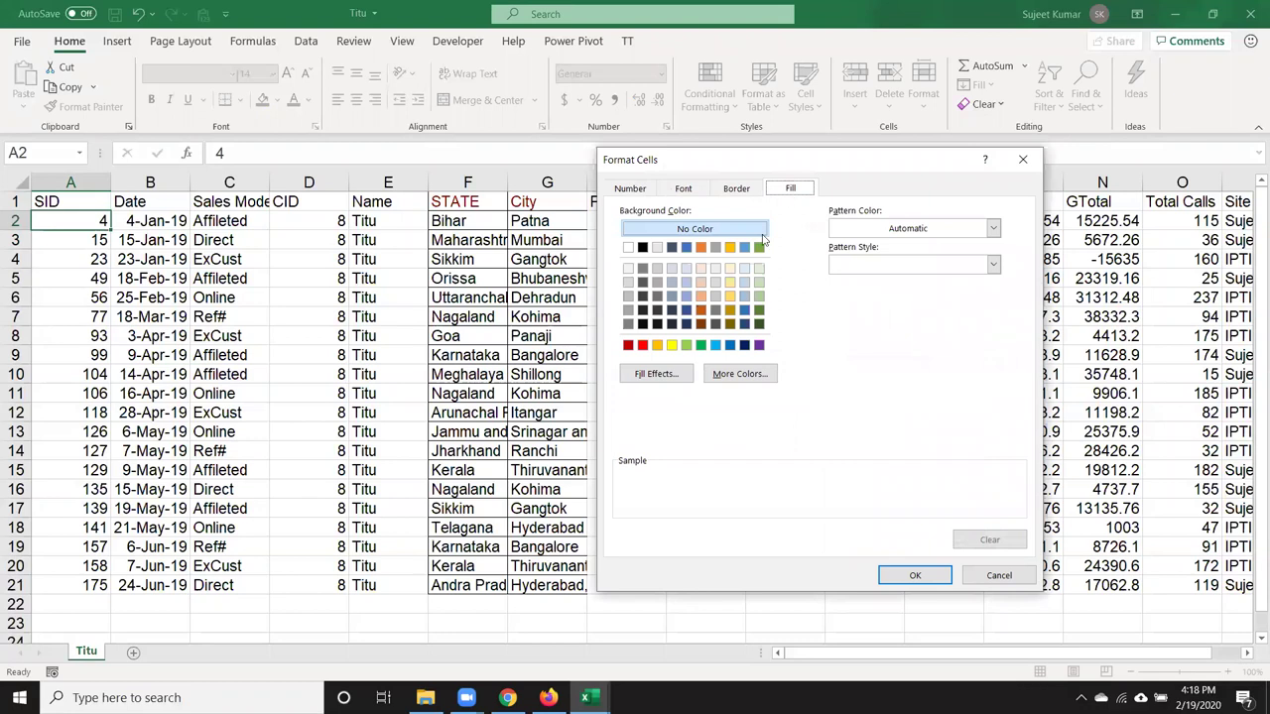
{"action": "left_click", "coordinate": [700, 345]}
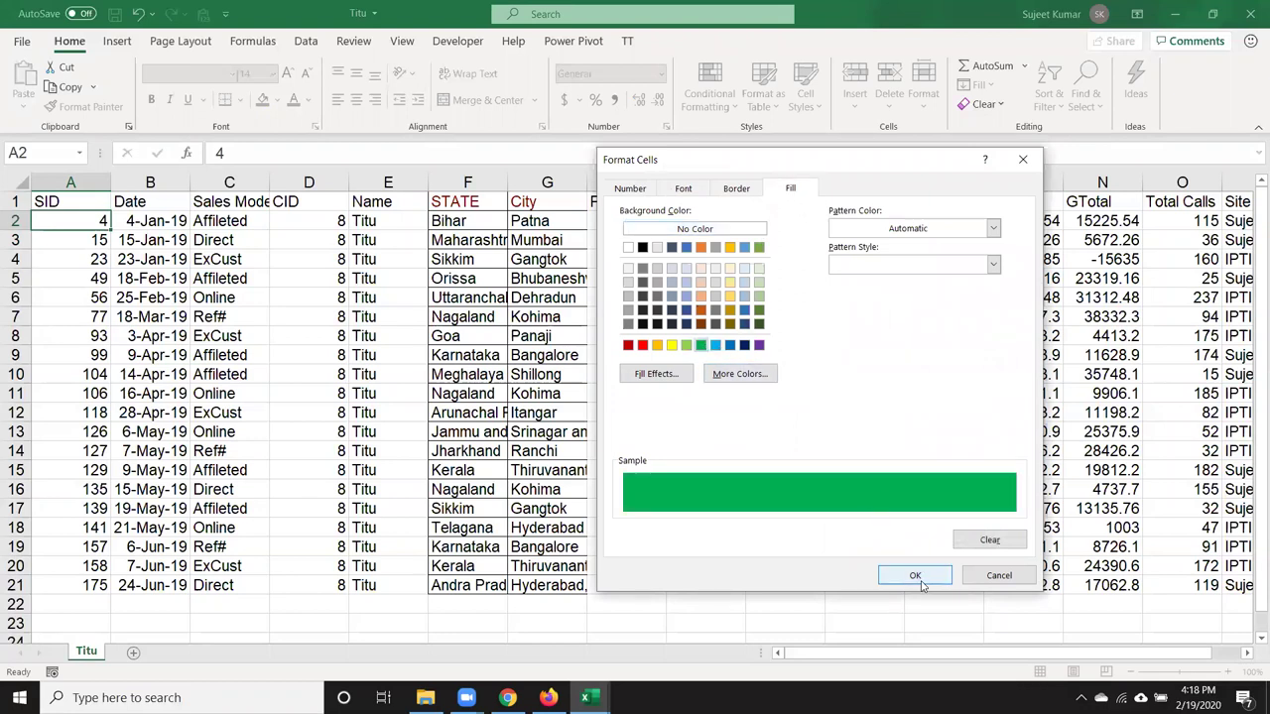
{"action": "left_click", "coordinate": [914, 576]}
{"action": "left_click", "coordinate": [821, 516]}
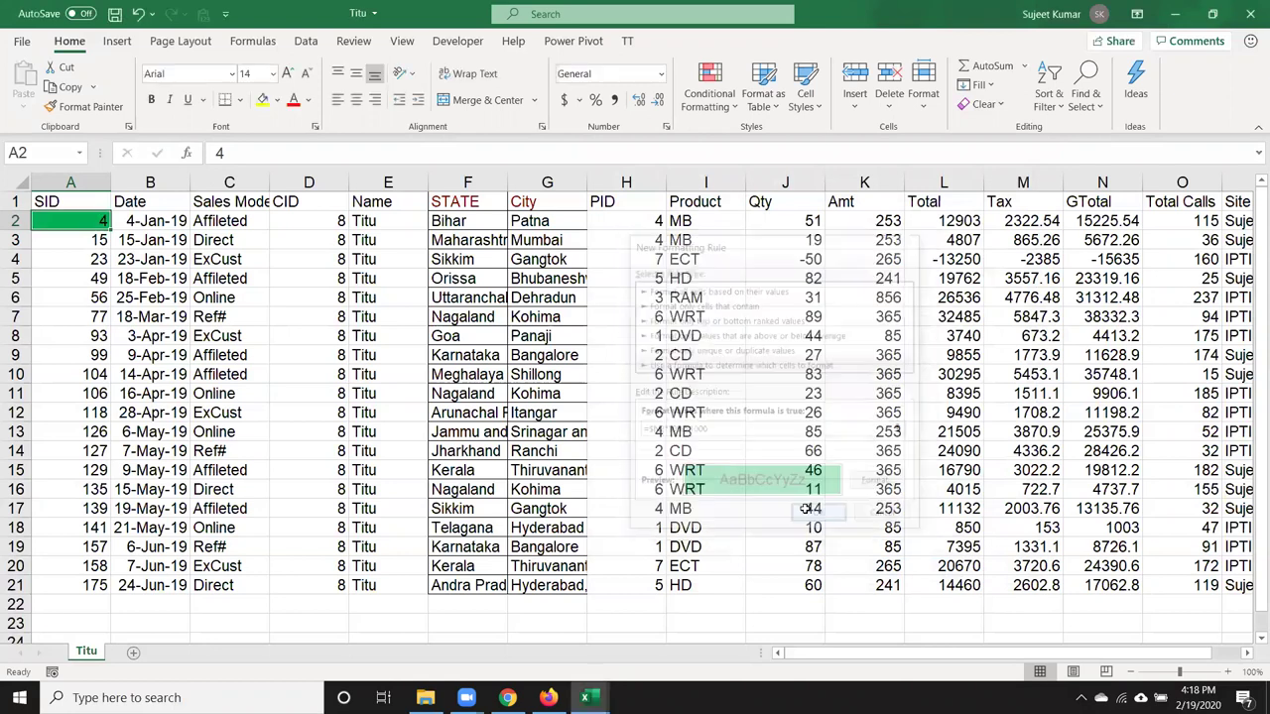
Paint A2's conditional format across table rows 2–21 with Format Painter
{"action": "left_click", "coordinate": [87, 106]}
{"action": "mouse_move", "coordinate": [59, 228]}
{"action": "left_mouse_down"}
{"action": "mouse_move", "coordinate": [906, 392]}
{"action": "mouse_move", "coordinate": [1076, 591]}
{"action": "left_mouse_up"}
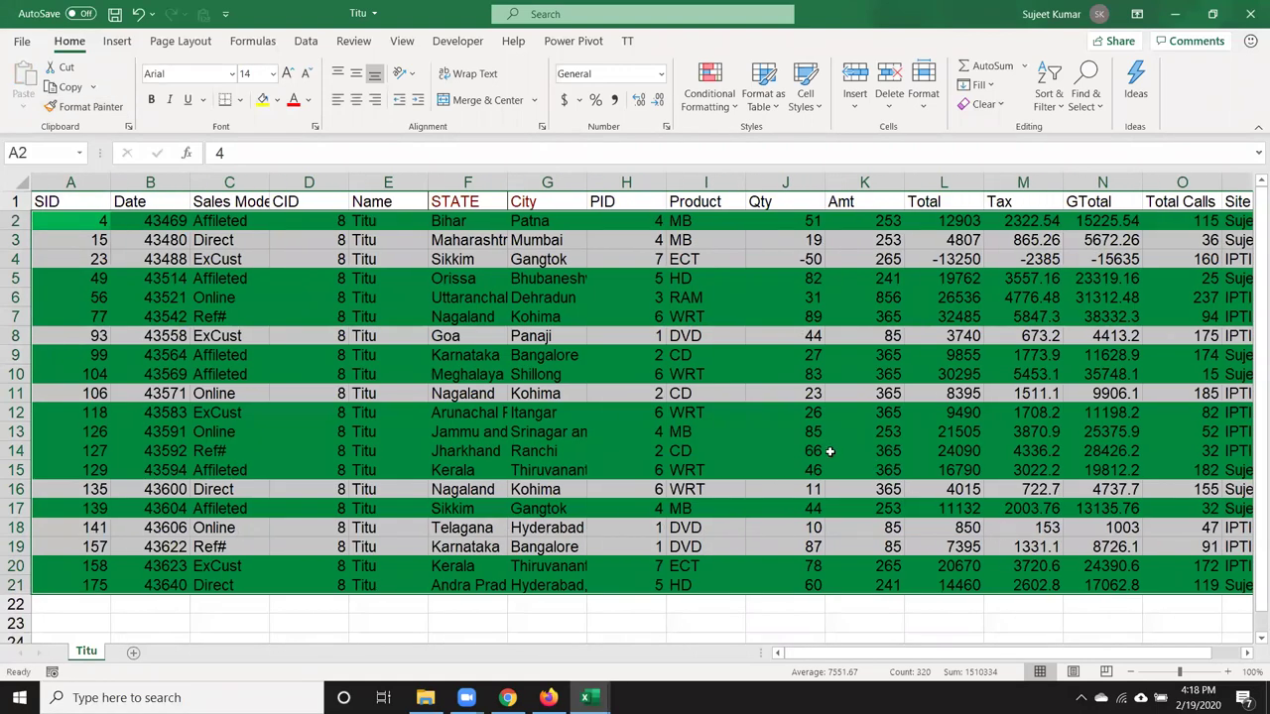
{"action": "left_click", "coordinate": [830, 452]}
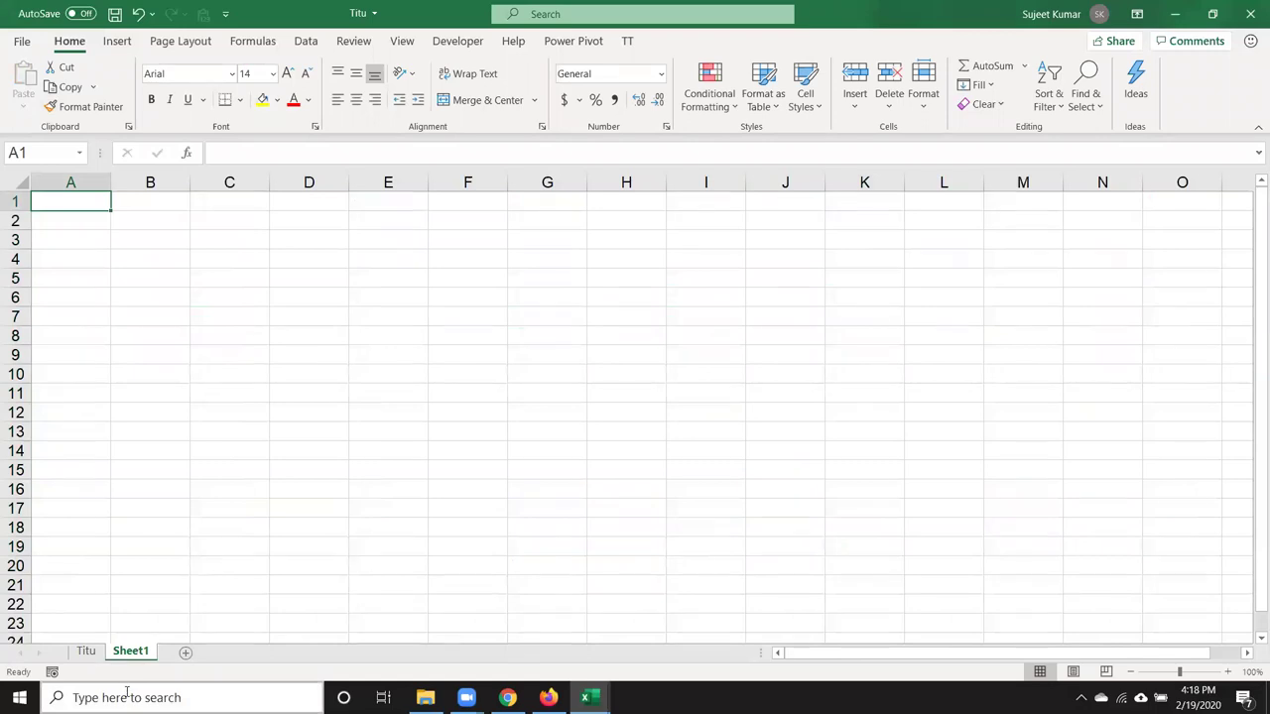
Enter the heading A/c in A1 of the new Sheet1, discarding the Mobile entry
{"action": "type", "text": "Mobile"}
{"action": "key", "text": "Escape"}
{"action": "type", "text": "A/c"}
{"action": "key", "text": "Return"}
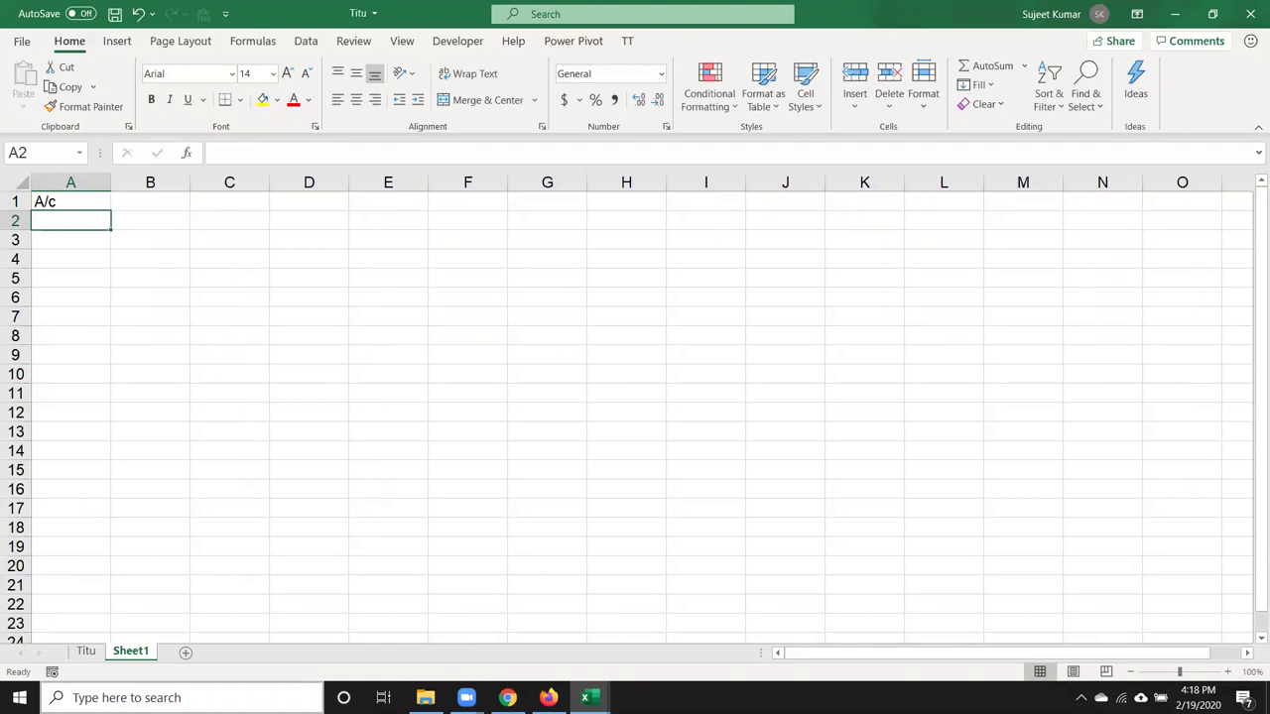
{"action": "key", "text": "shift+F10"}
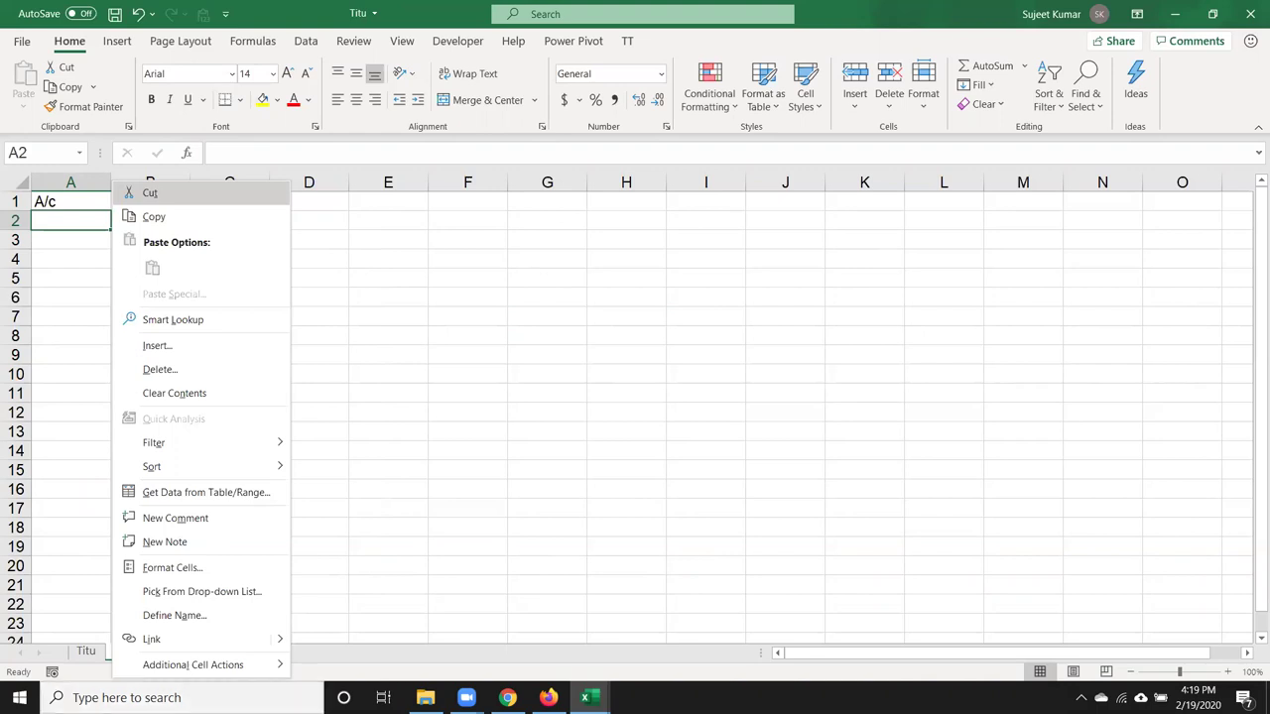
{"action": "left_click", "coordinate": [63, 262]}
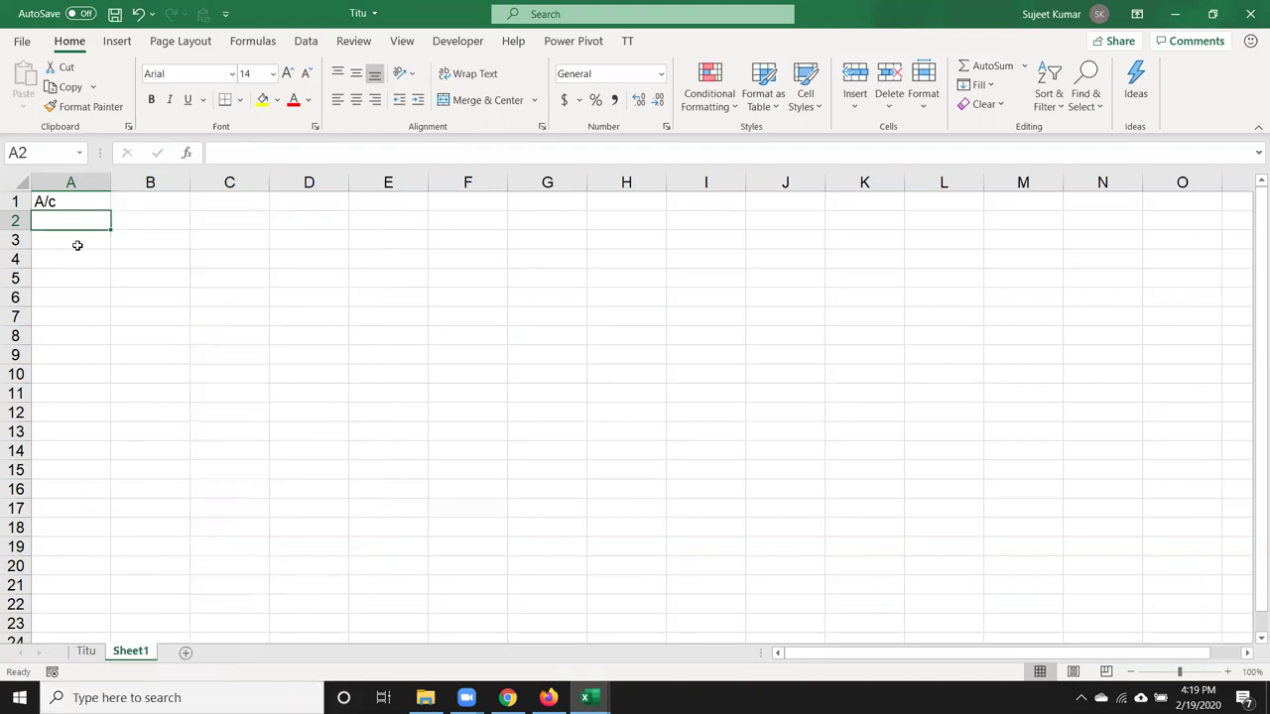
{"action": "left_click", "coordinate": [156, 213]}
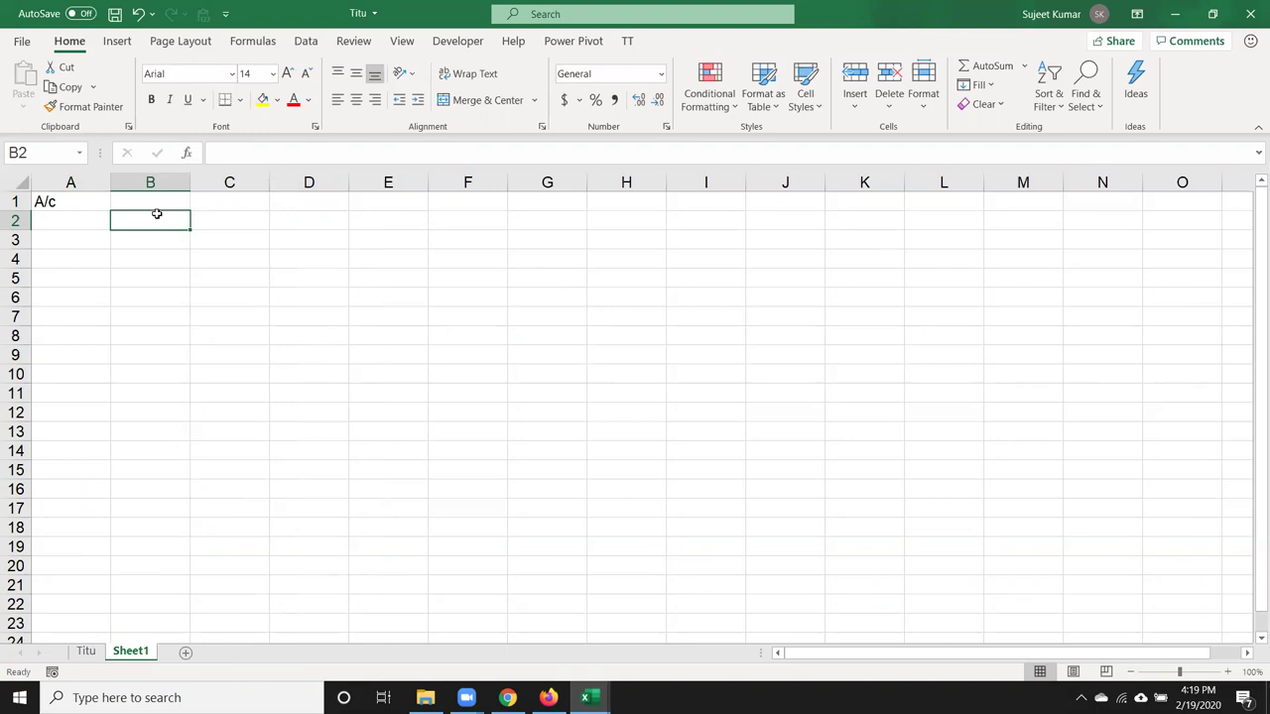
{"action": "type", "text": "=iste"}
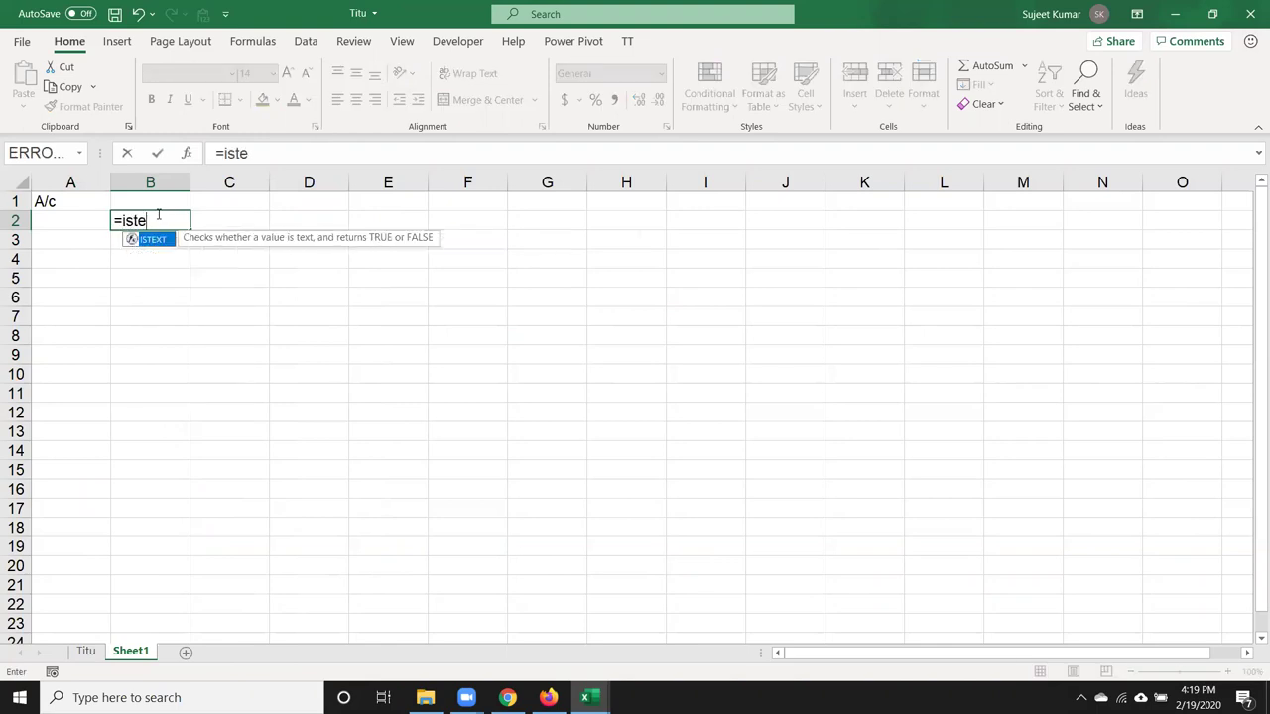
{"action": "key", "text": "Tab"}
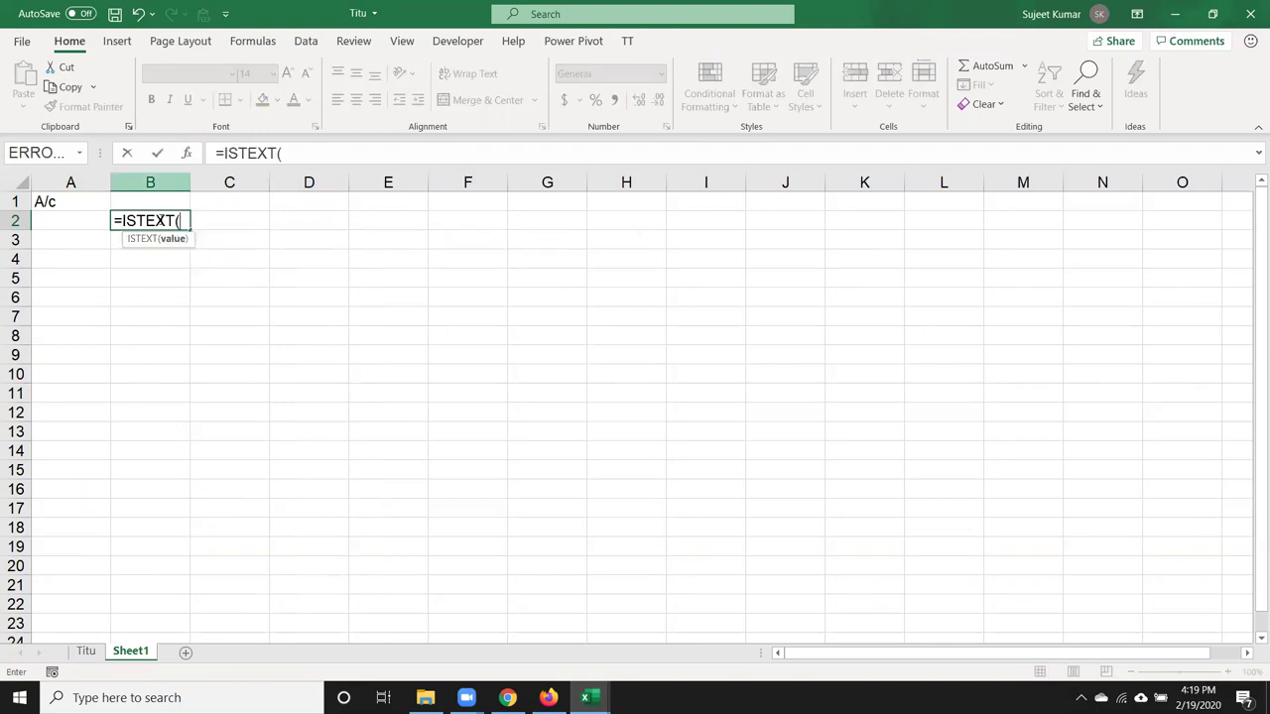
{"action": "left_click", "coordinate": [103, 220]}
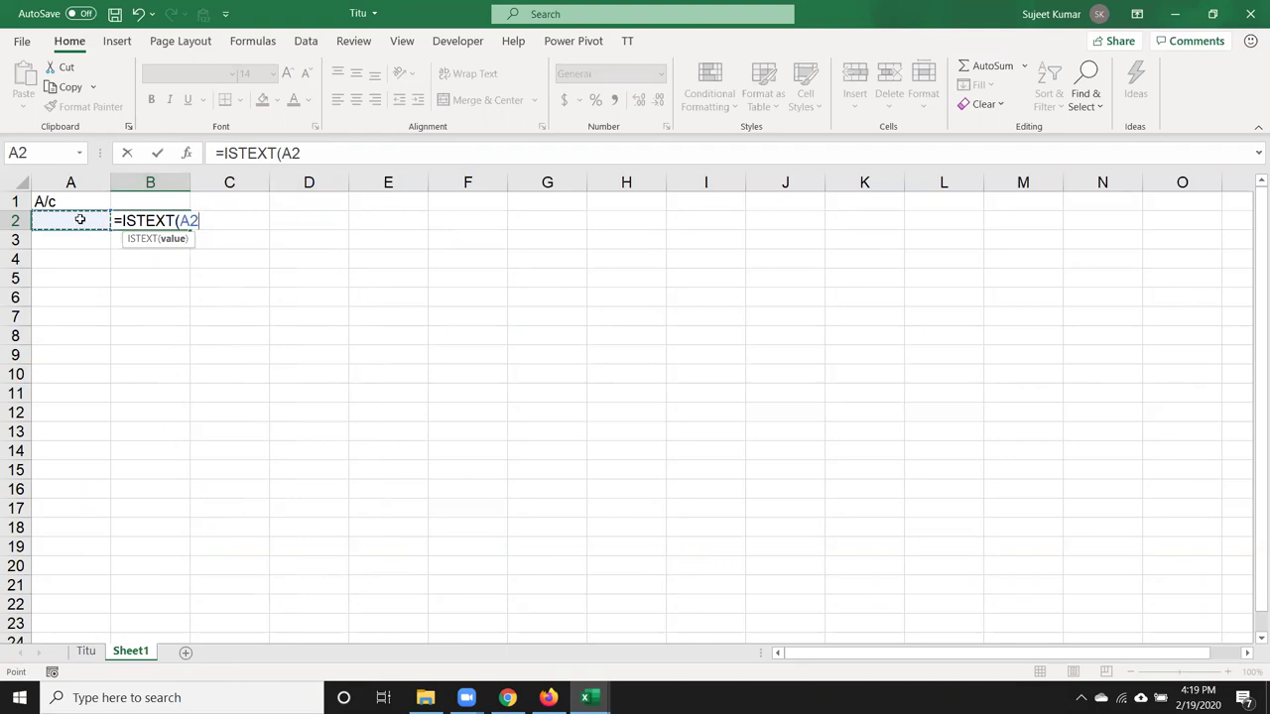
{"action": "key", "text": "Return"}
{"action": "key", "text": "Up"}
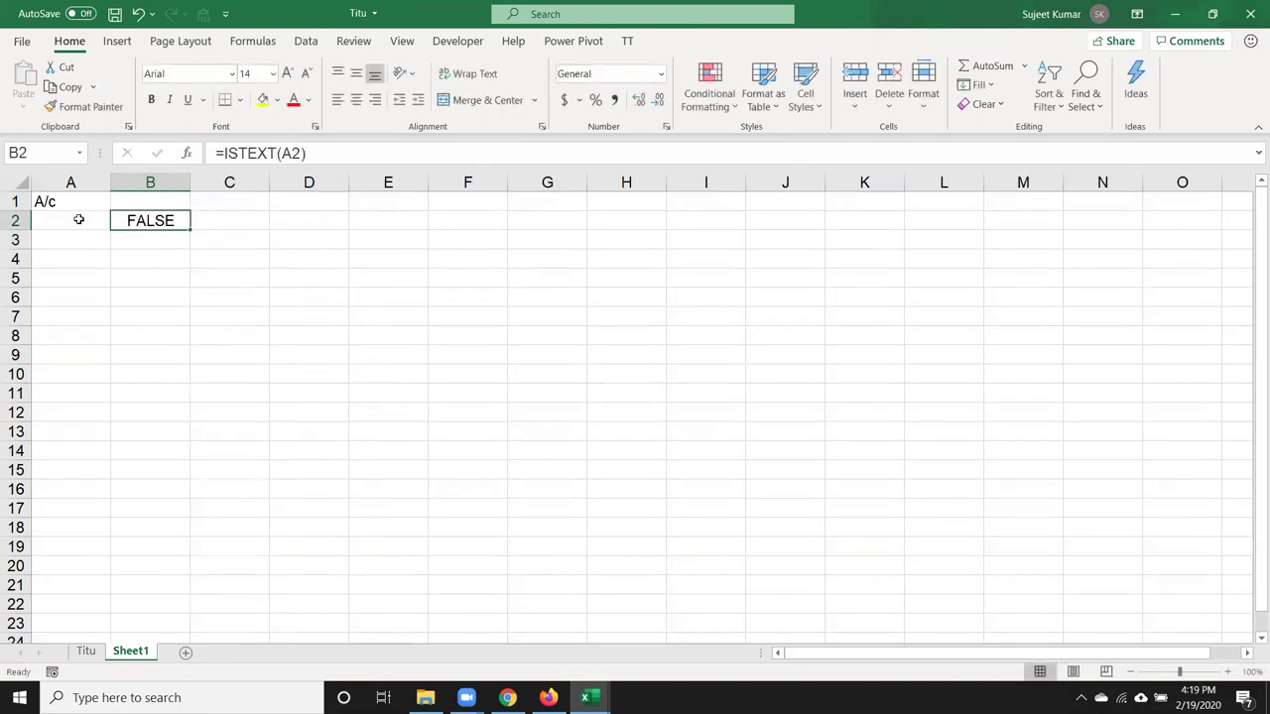
{"action": "left_click", "coordinate": [79, 219]}
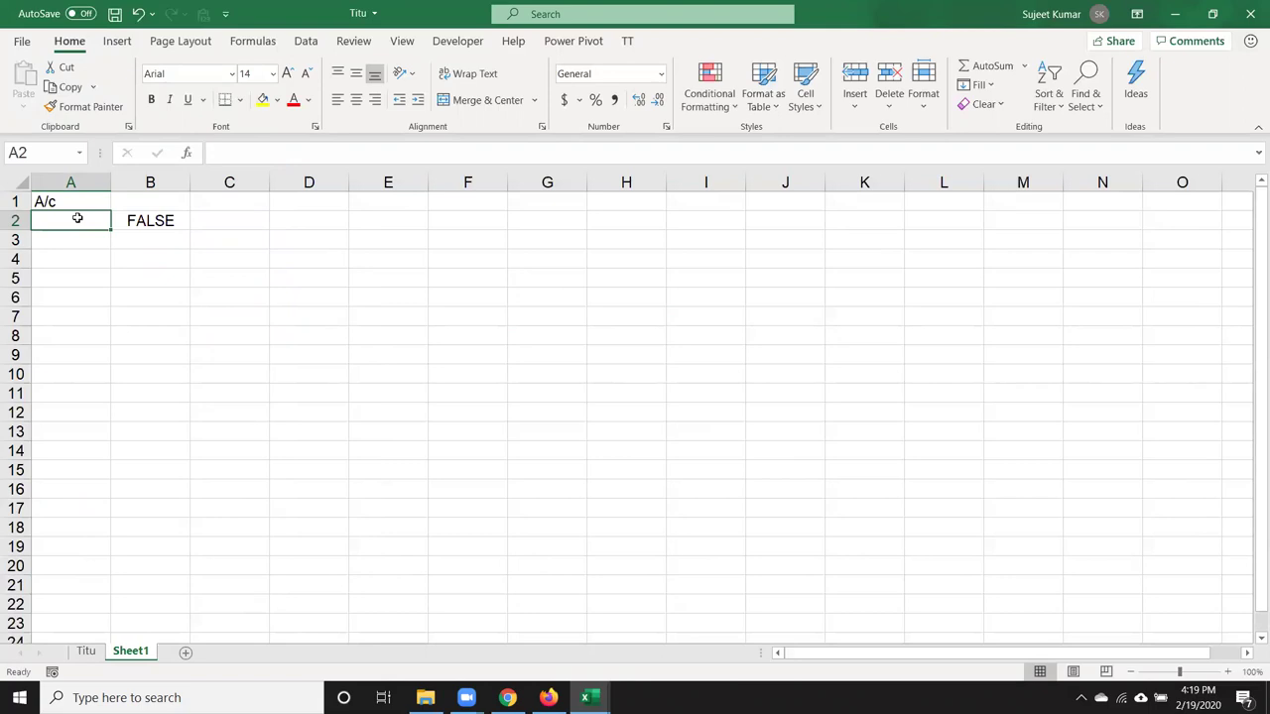
{"action": "type", "text": "1"}
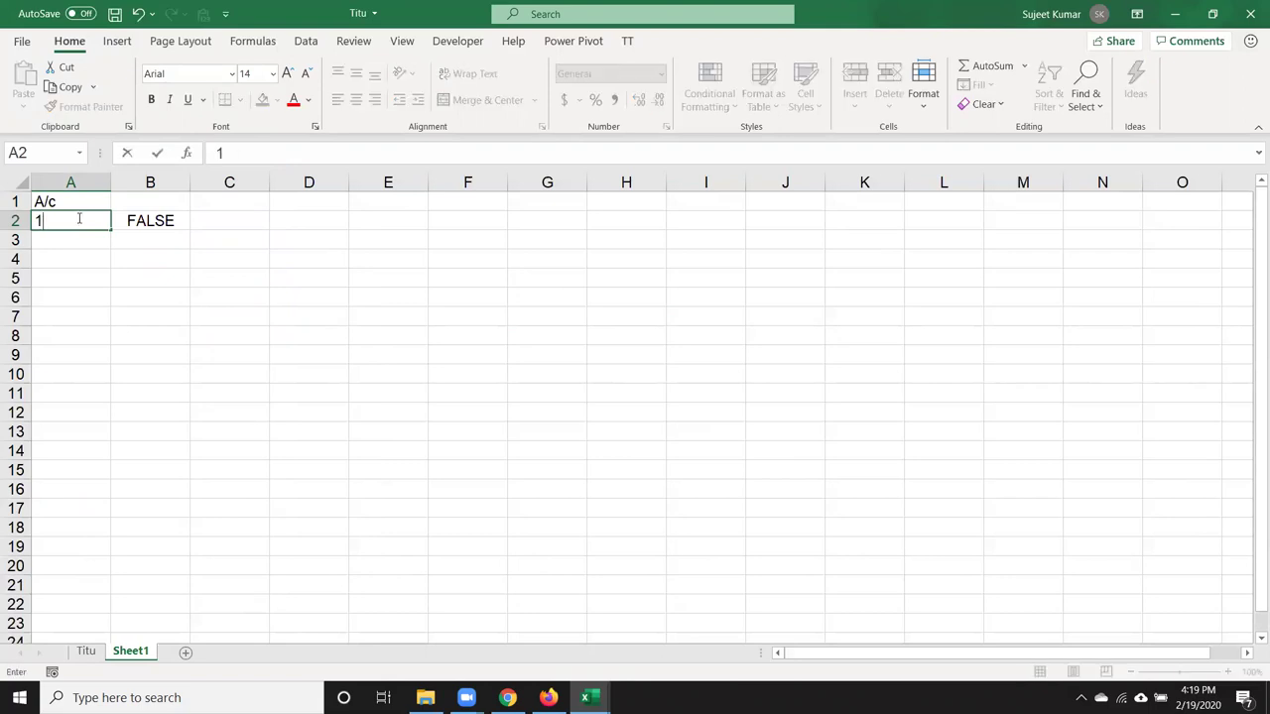
{"action": "type", "text": "215"}
{"action": "key", "text": "Return"}
{"action": "left_click", "coordinate": [77, 218]}
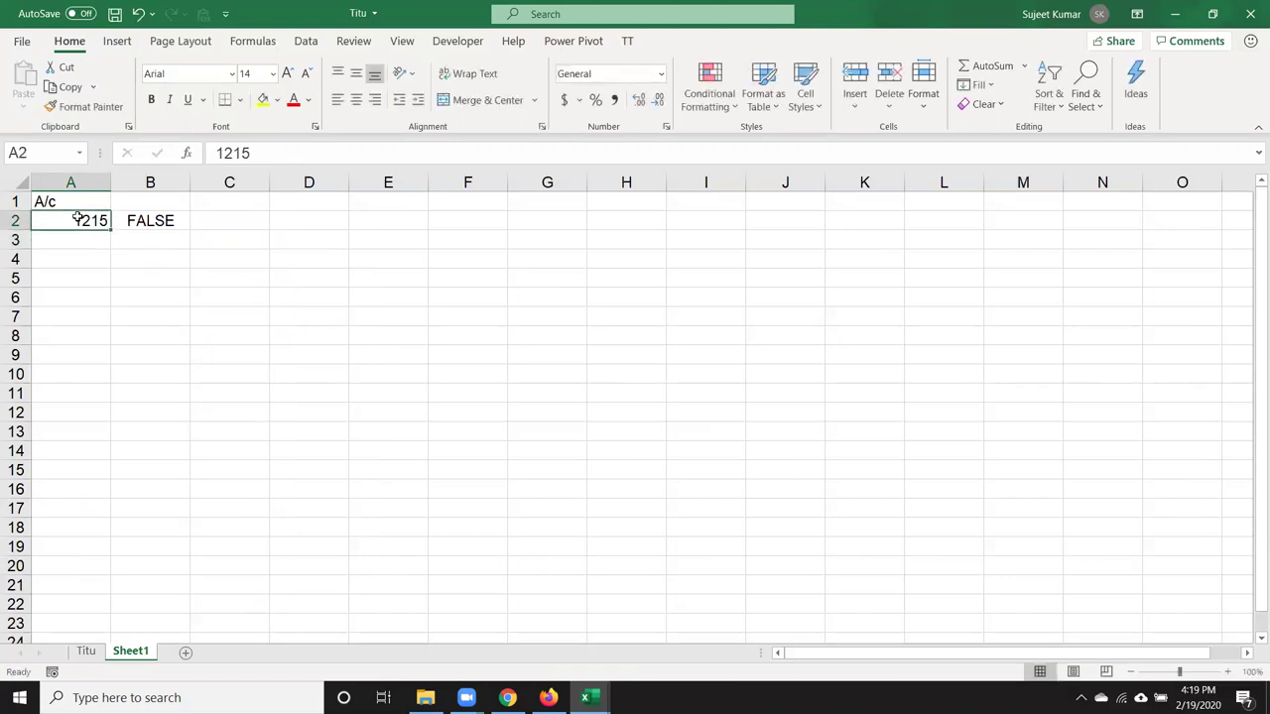
{"action": "type", "text": "dsas"}
{"action": "key", "text": "Return"}
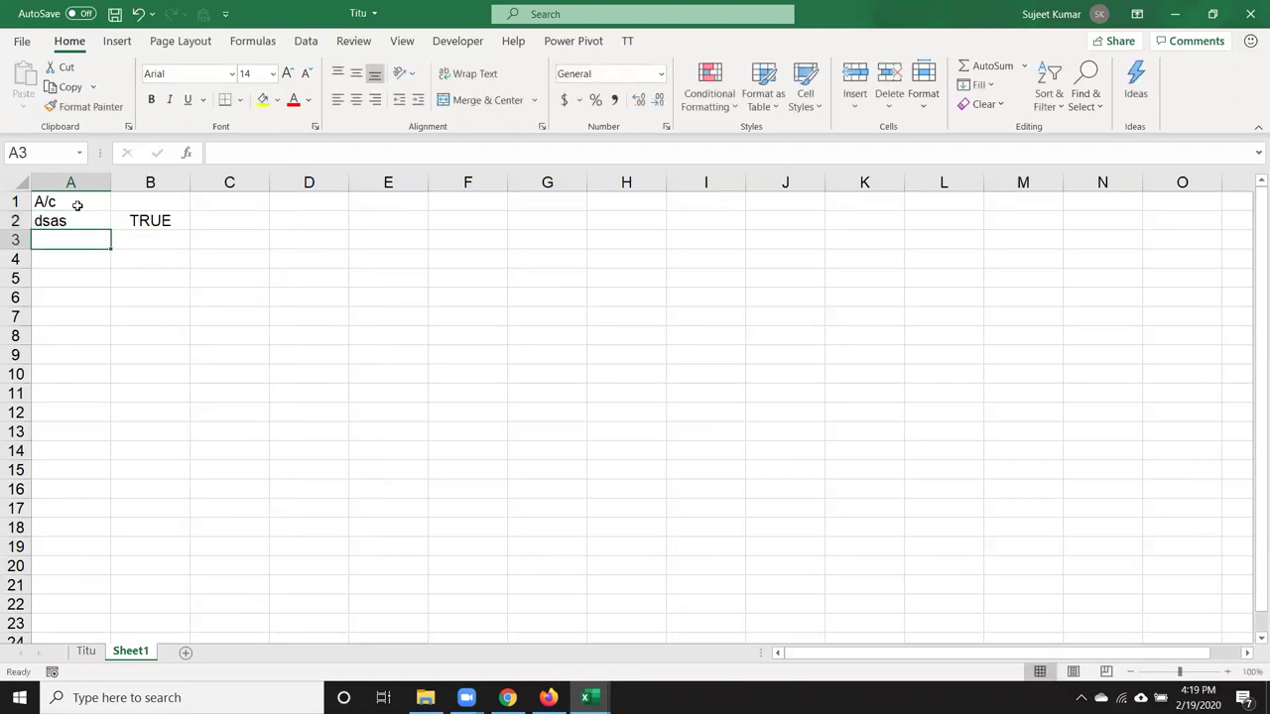
{"action": "key", "text": "Up"}
{"action": "key", "text": "shift+Right"}
{"action": "key", "text": "Delete"}
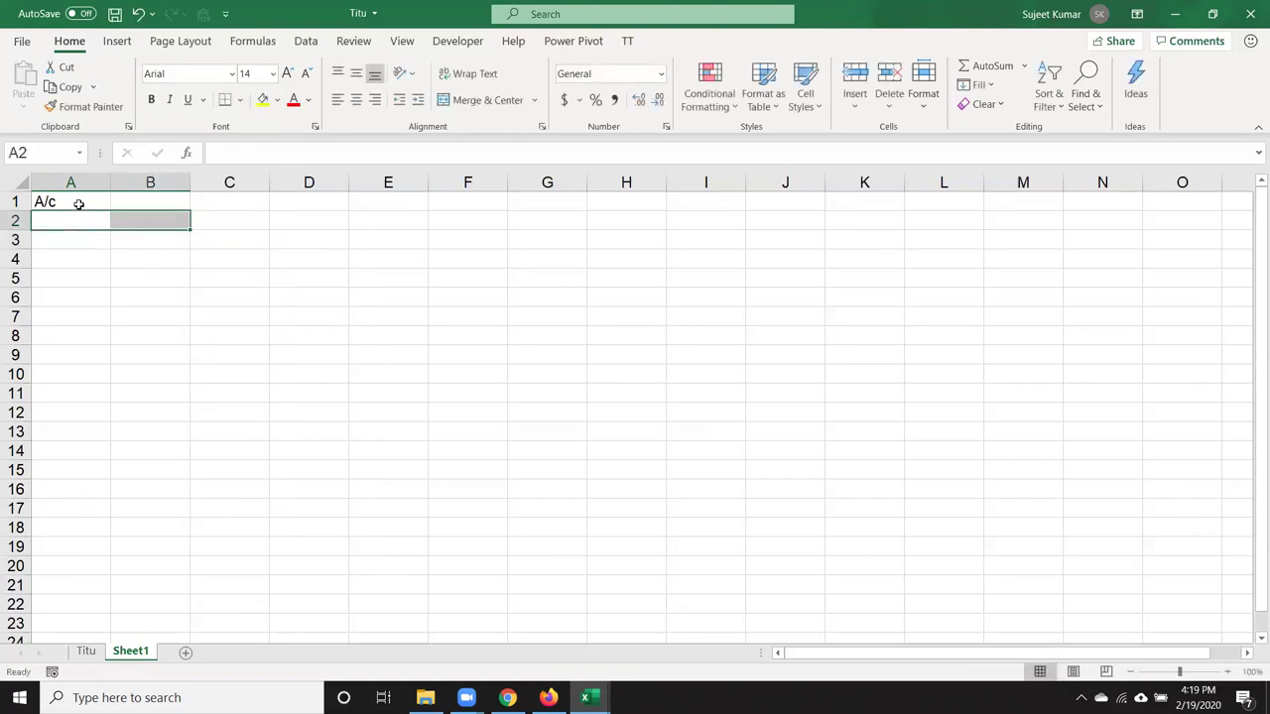
{"action": "key", "text": "shift+Left"}
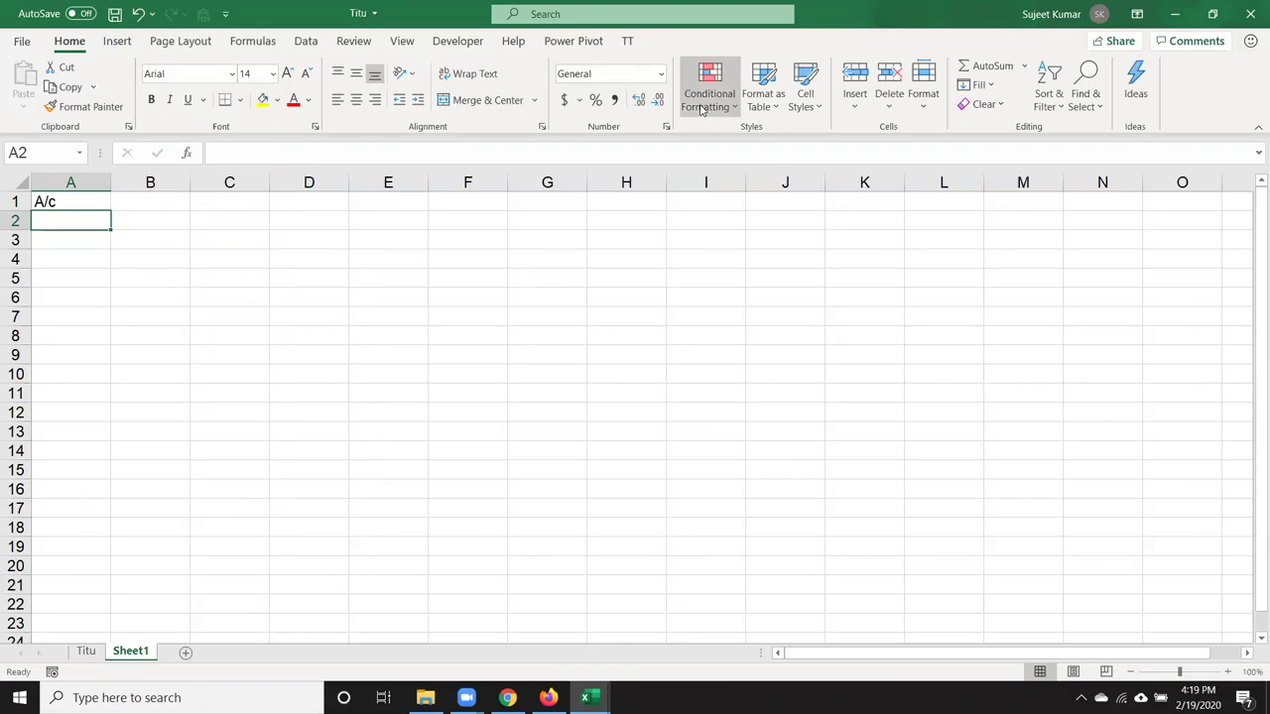
Create a formula rule =ISTEXT($A2) for the A/c column
{"action": "left_click", "coordinate": [706, 97]}
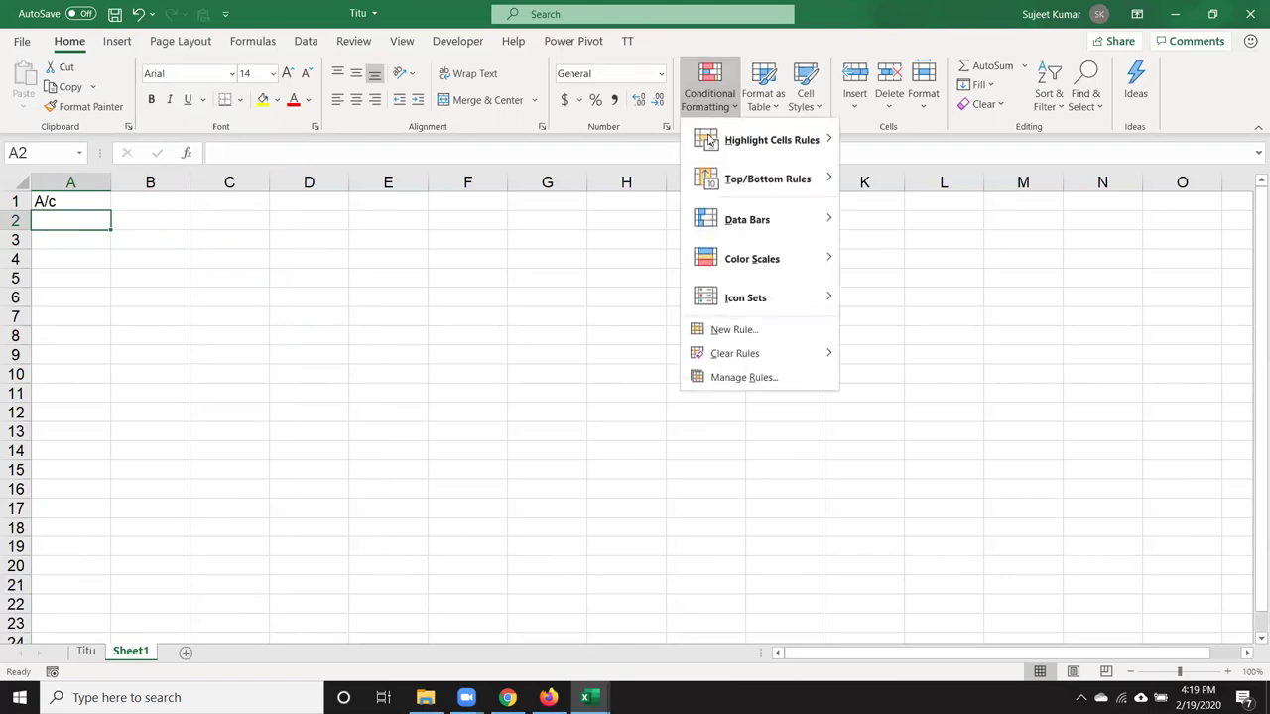
{"action": "left_click", "coordinate": [746, 335]}
{"action": "left_click", "coordinate": [667, 349]}
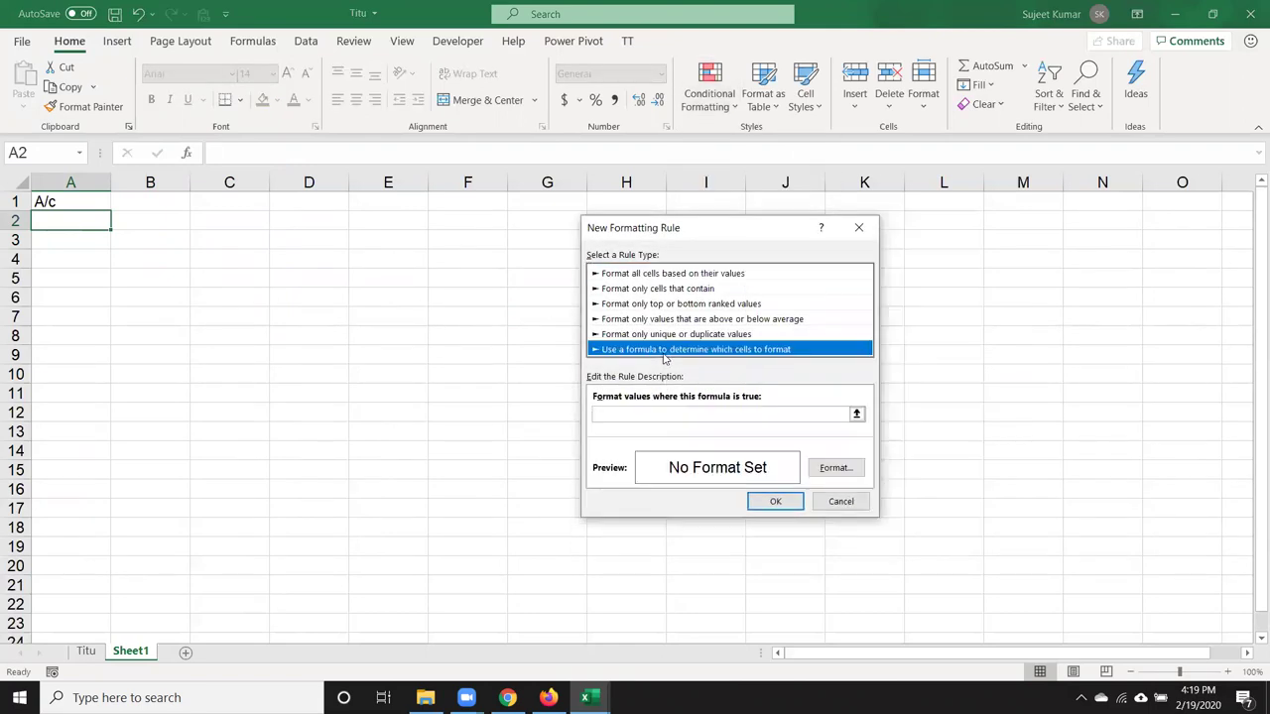
{"action": "left_click", "coordinate": [625, 414]}
{"action": "type", "text": "=iste"}
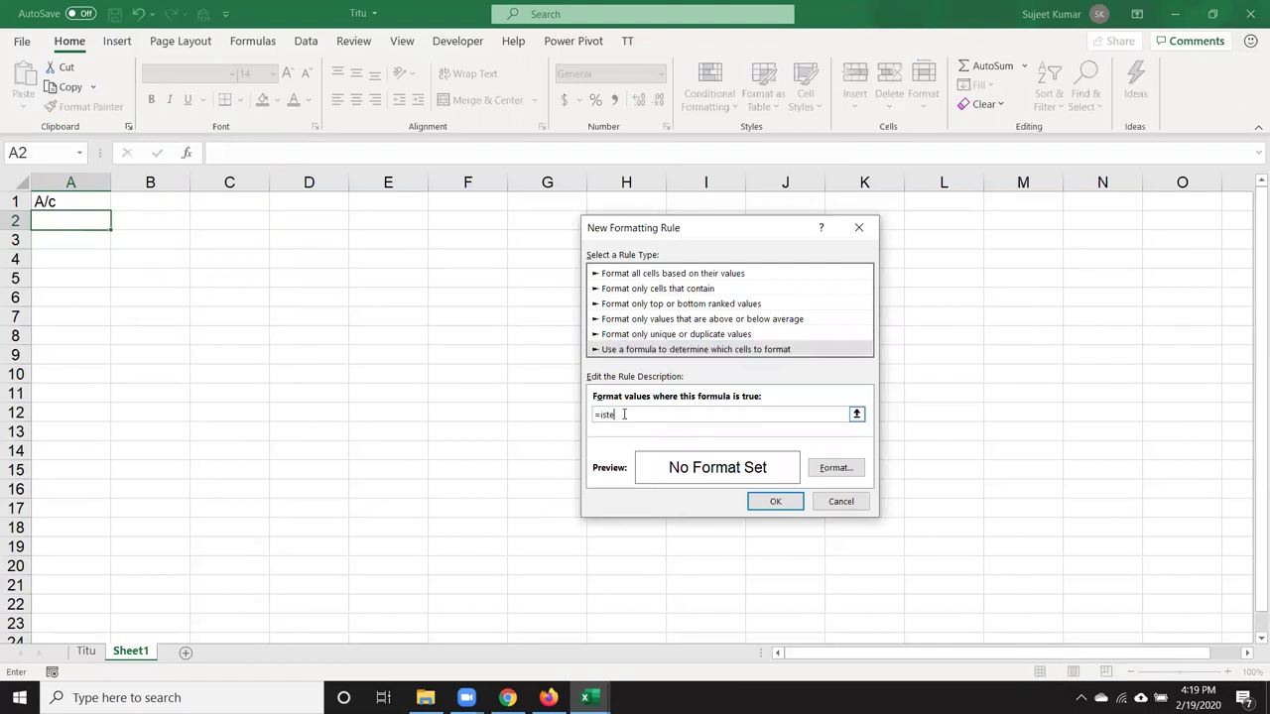
{"action": "type", "text": "xt("}
{"action": "left_click", "coordinate": [51, 221]}
{"action": "type", "text": ")"}
{"action": "left_click", "coordinate": [637, 414]}
Give the rule a red fill, save it, and paint it over A2:A21
{"action": "left_click", "coordinate": [835, 469]}
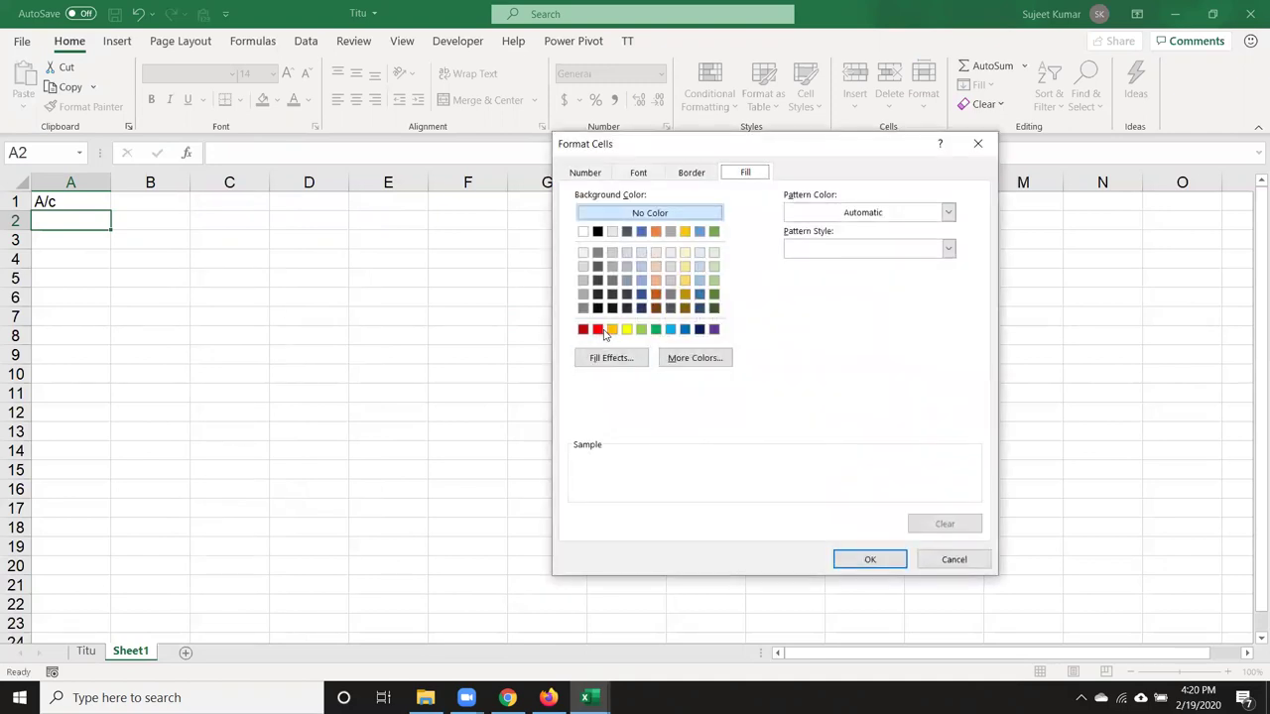
{"action": "left_click", "coordinate": [599, 330]}
{"action": "left_click", "coordinate": [872, 558]}
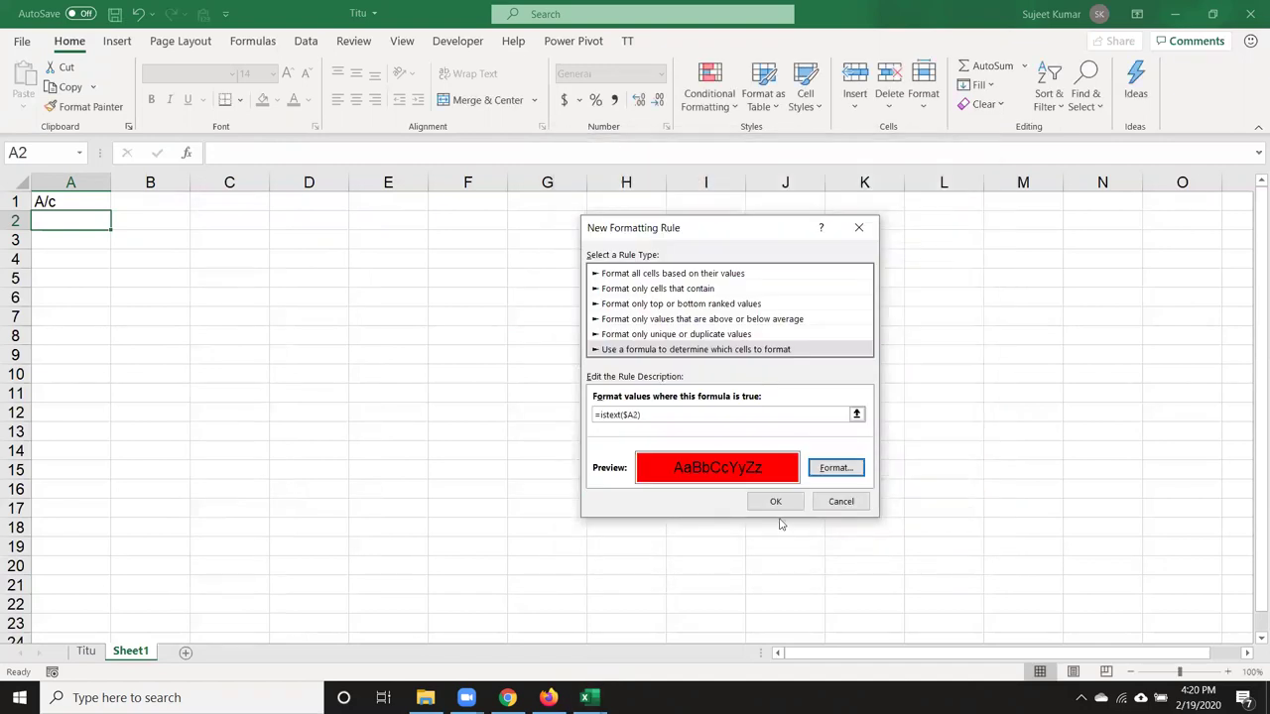
{"action": "left_click", "coordinate": [766, 498]}
{"action": "left_click", "coordinate": [57, 106]}
{"action": "left_click_drag", "start_coordinate": [79, 222], "coordinate": [28, 585]}
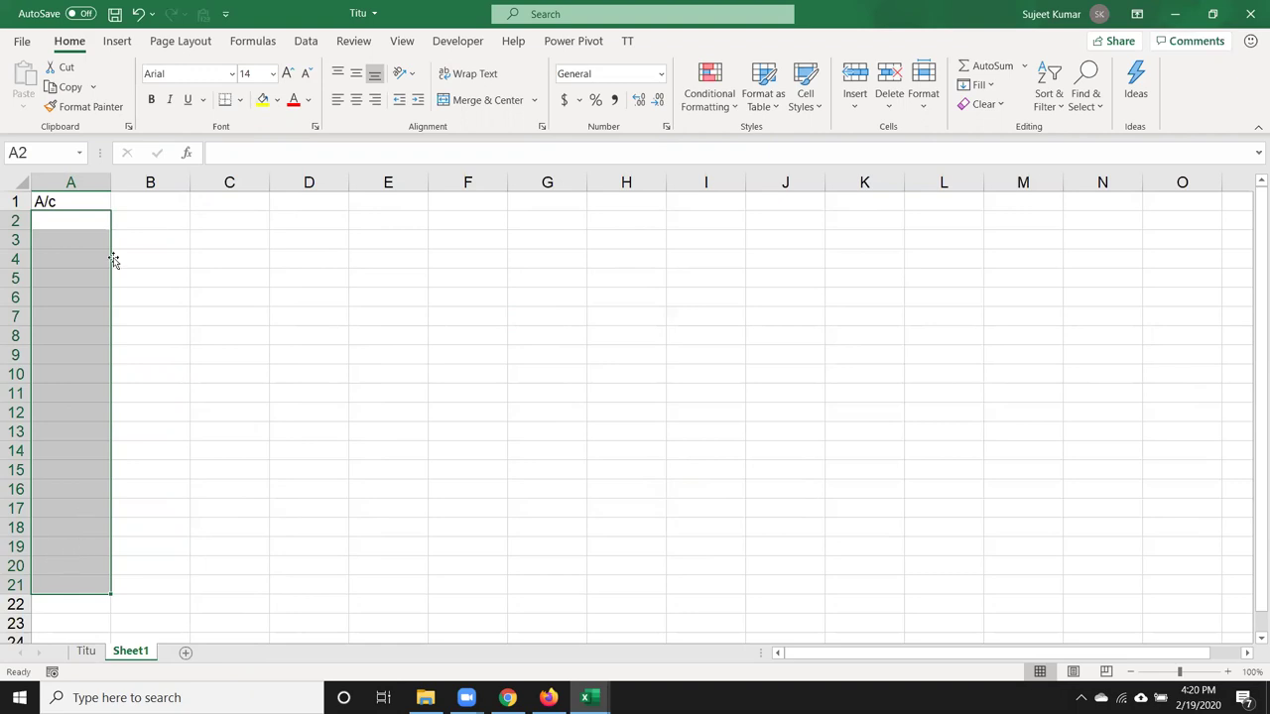
Enter 1215 in A2 and the text 'as' in A3 to test the red highlight
{"action": "left_click", "coordinate": [71, 225]}
{"action": "type", "text": "1215"}
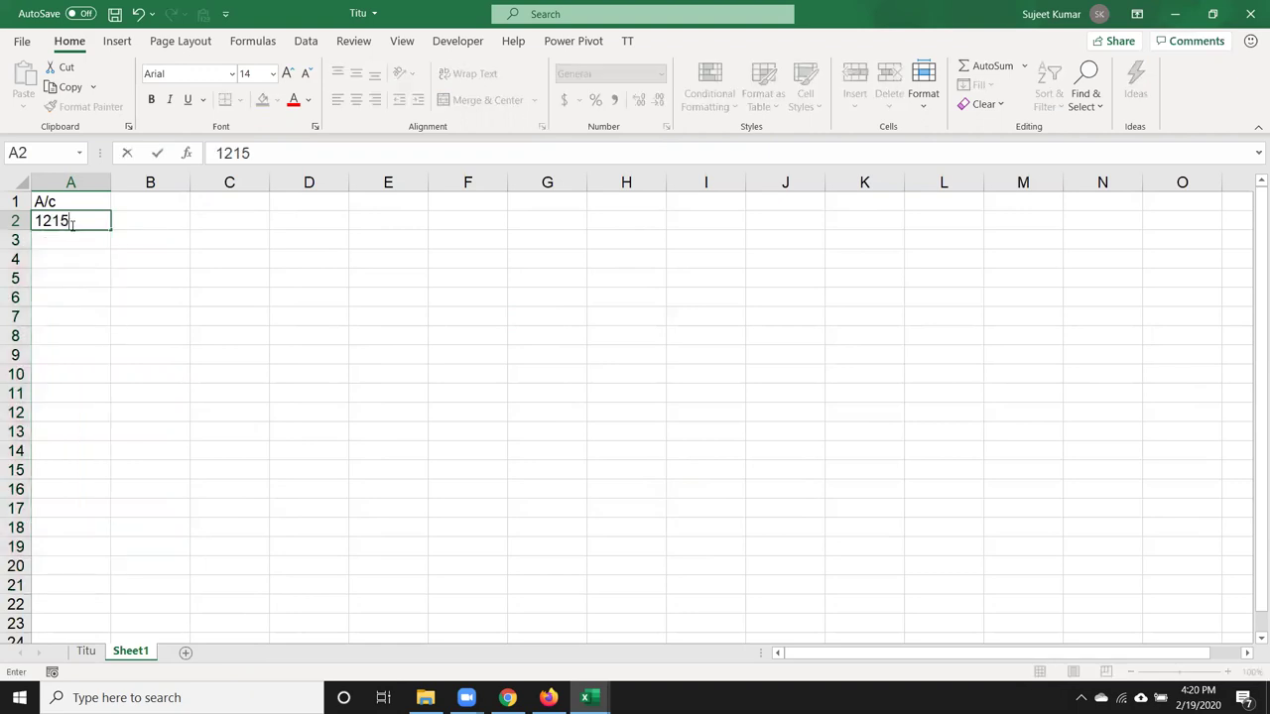
{"action": "key", "text": "Return"}
{"action": "type", "text": "as"}
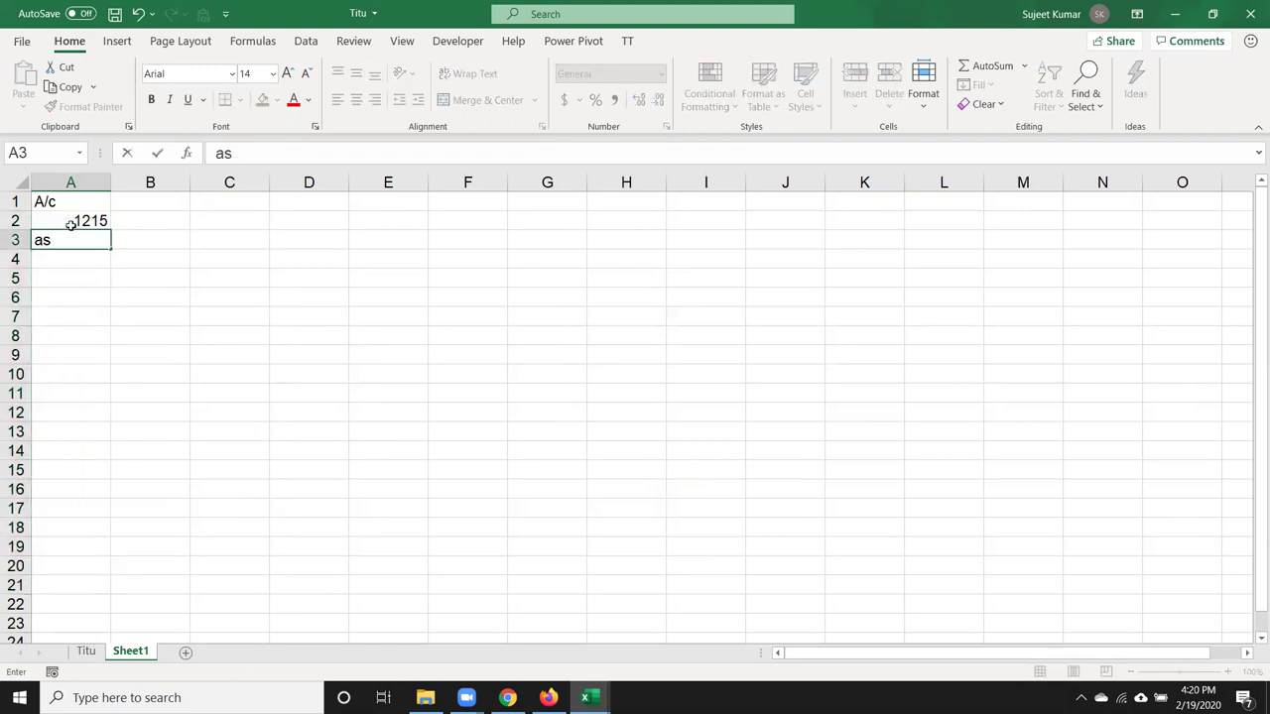
{"action": "key", "text": "Return"}
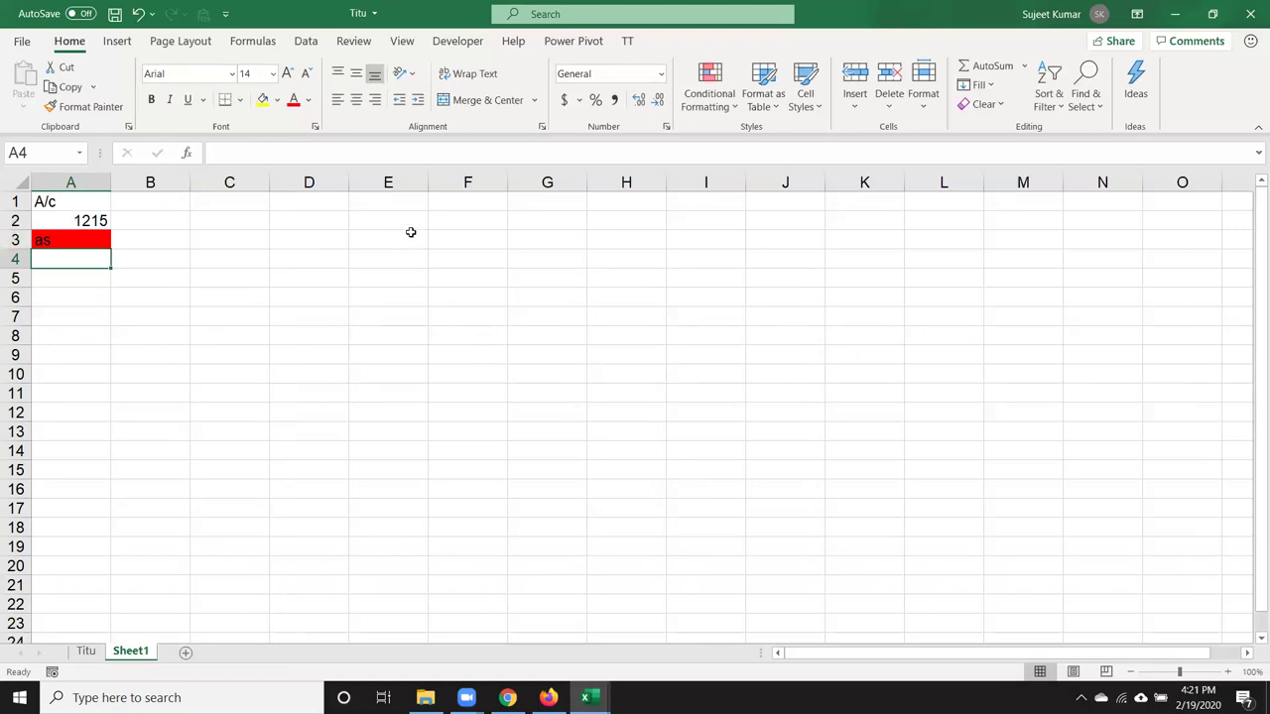
{"action": "left_click", "coordinate": [394, 201]}
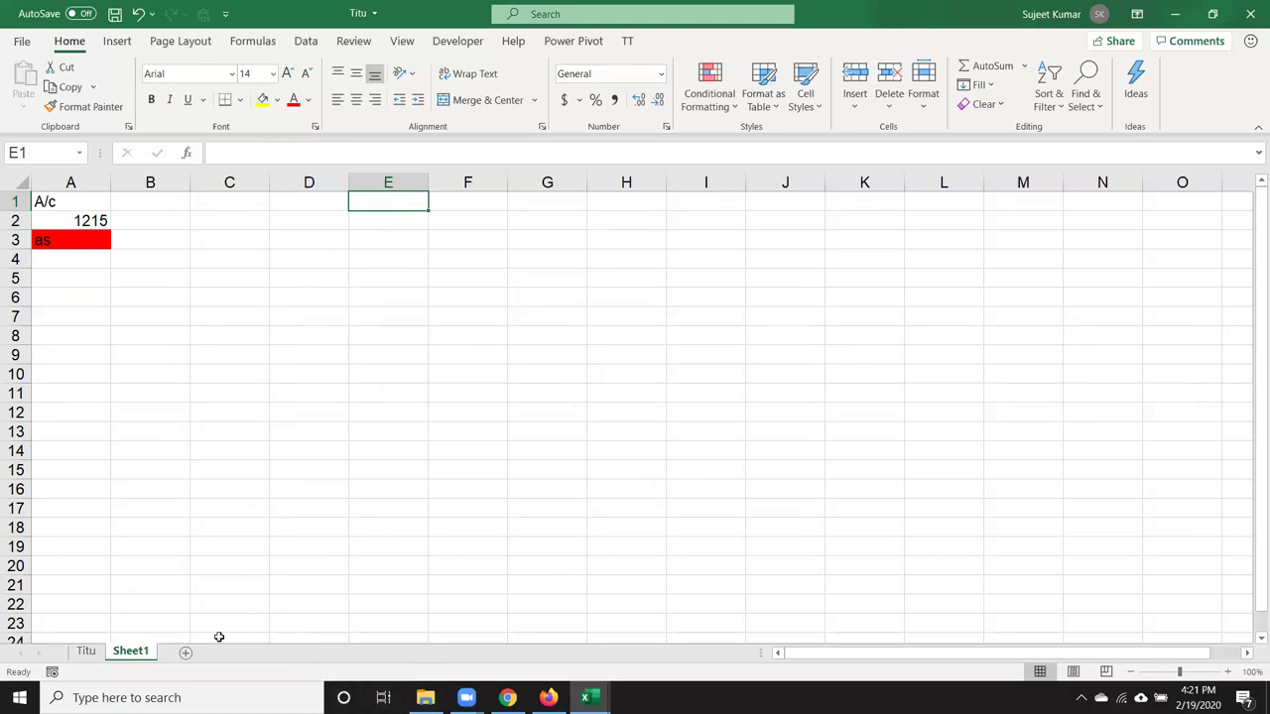
Add Sheet2 with the heading Mobile in A1
{"action": "left_click", "coordinate": [184, 653]}
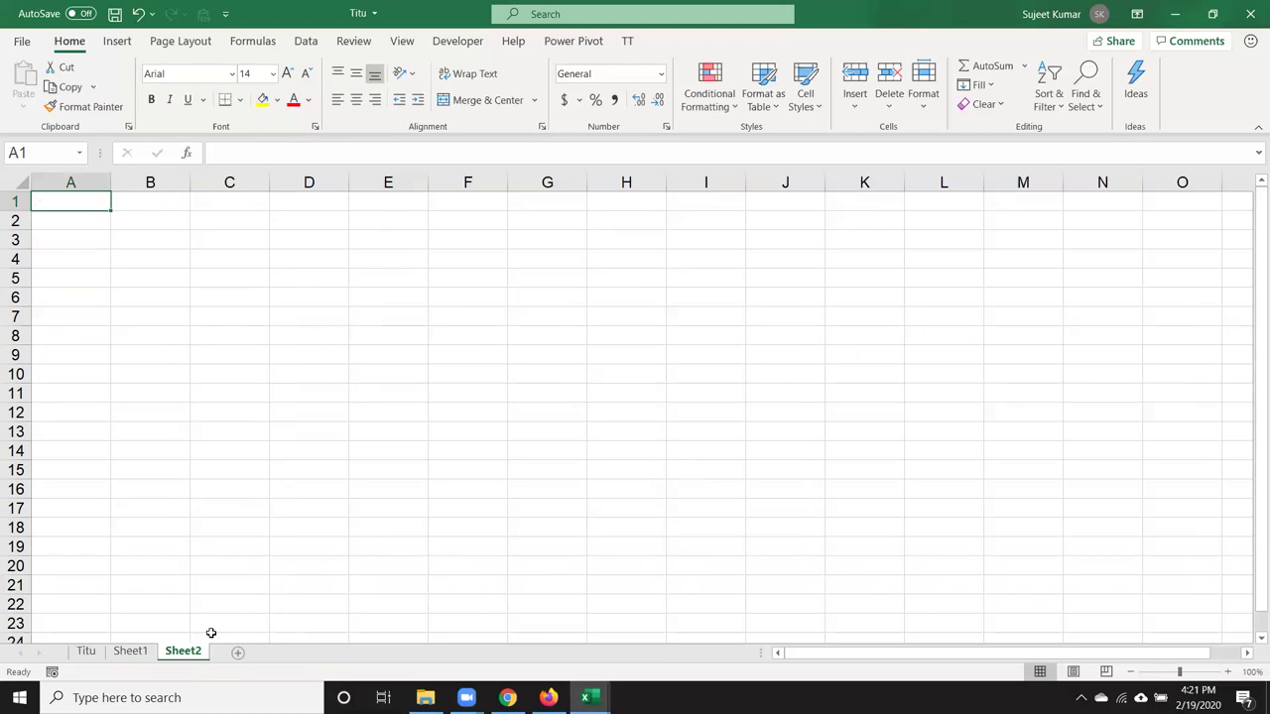
{"action": "type", "text": "Mobil"}
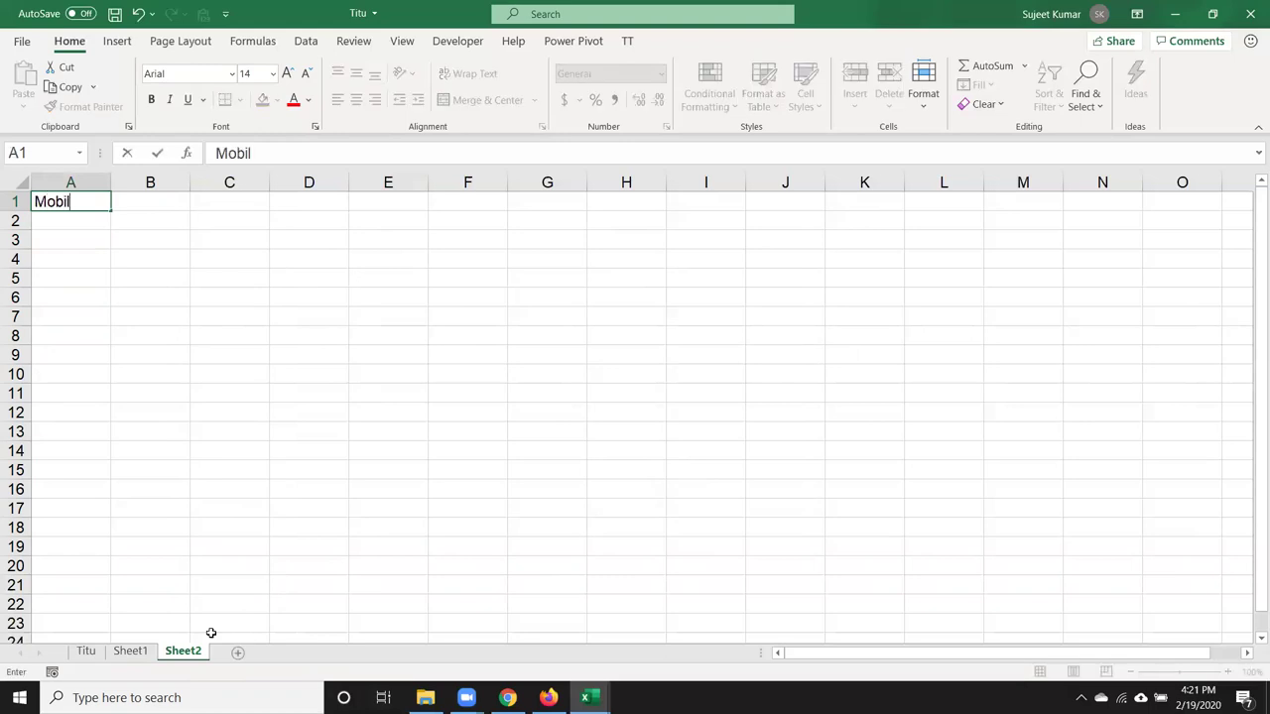
{"action": "type", "text": "e"}
{"action": "key", "text": "Return"}
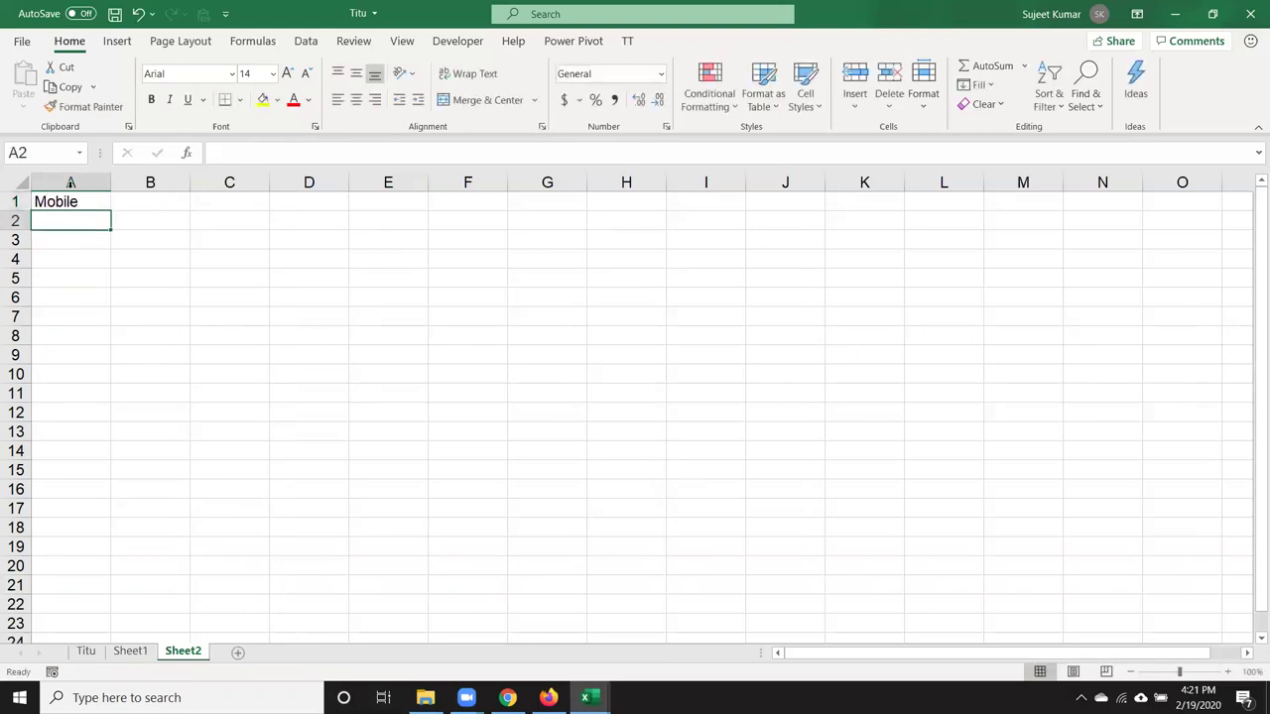
Apply a Duplicate Values highlight rule to the whole of column A
{"action": "left_click", "coordinate": [70, 183]}
{"action": "left_click", "coordinate": [727, 99]}
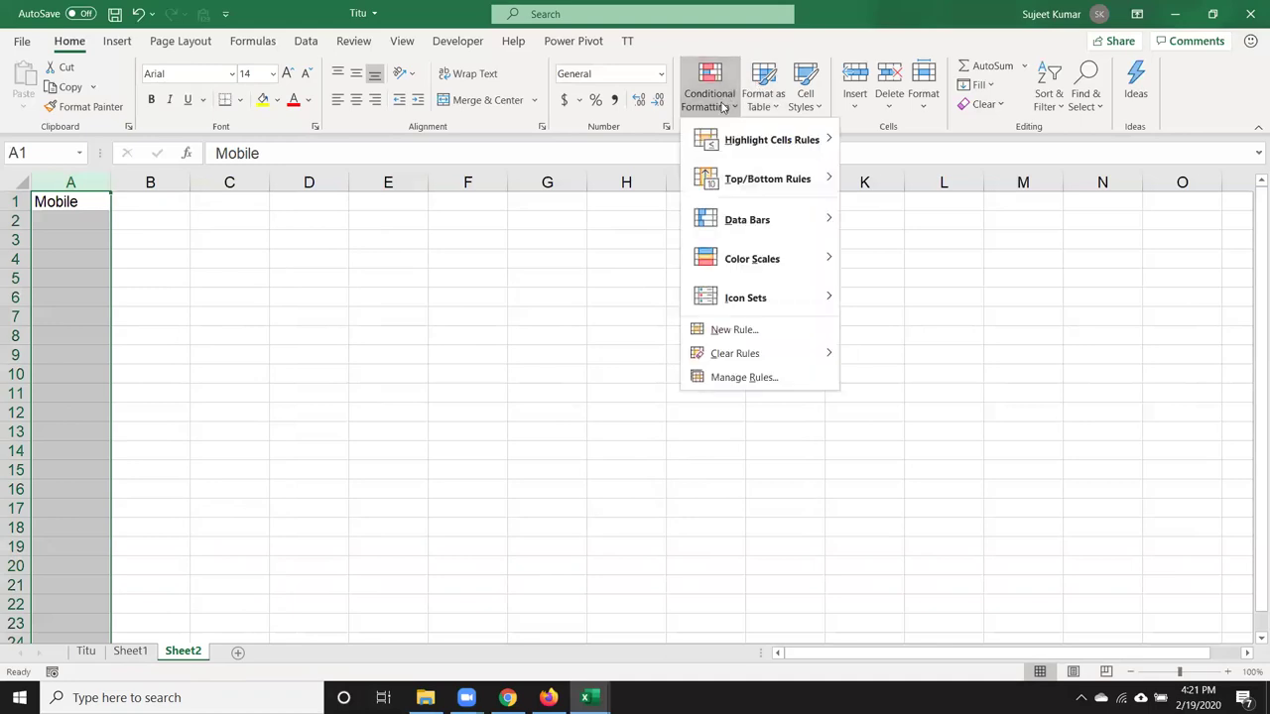
{"action": "mouse_move", "coordinate": [737, 149]}
{"action": "left_click", "coordinate": [898, 371]}
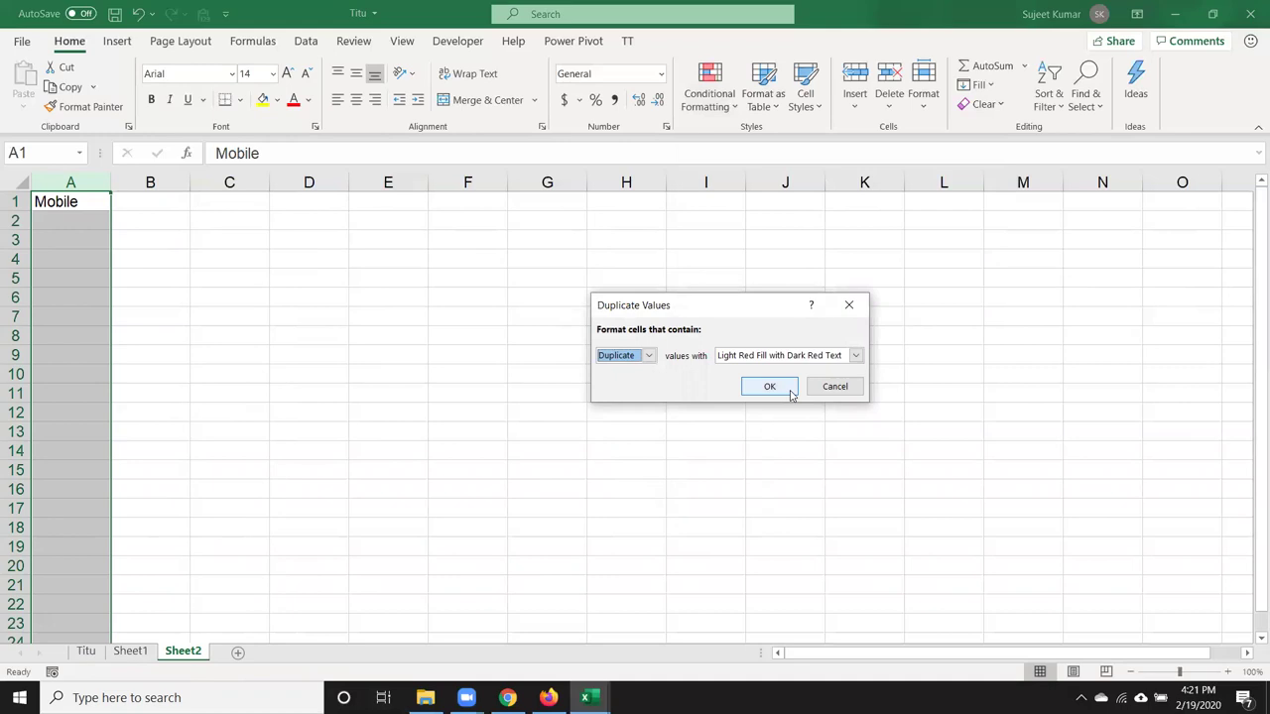
{"action": "left_click", "coordinate": [779, 387]}
Type a first mobile number into A2
{"action": "left_click", "coordinate": [89, 238]}
{"action": "left_click", "coordinate": [82, 220]}
Enter the same mobile number in A10, fixing its missing digit
{"action": "key", "text": "Return"}
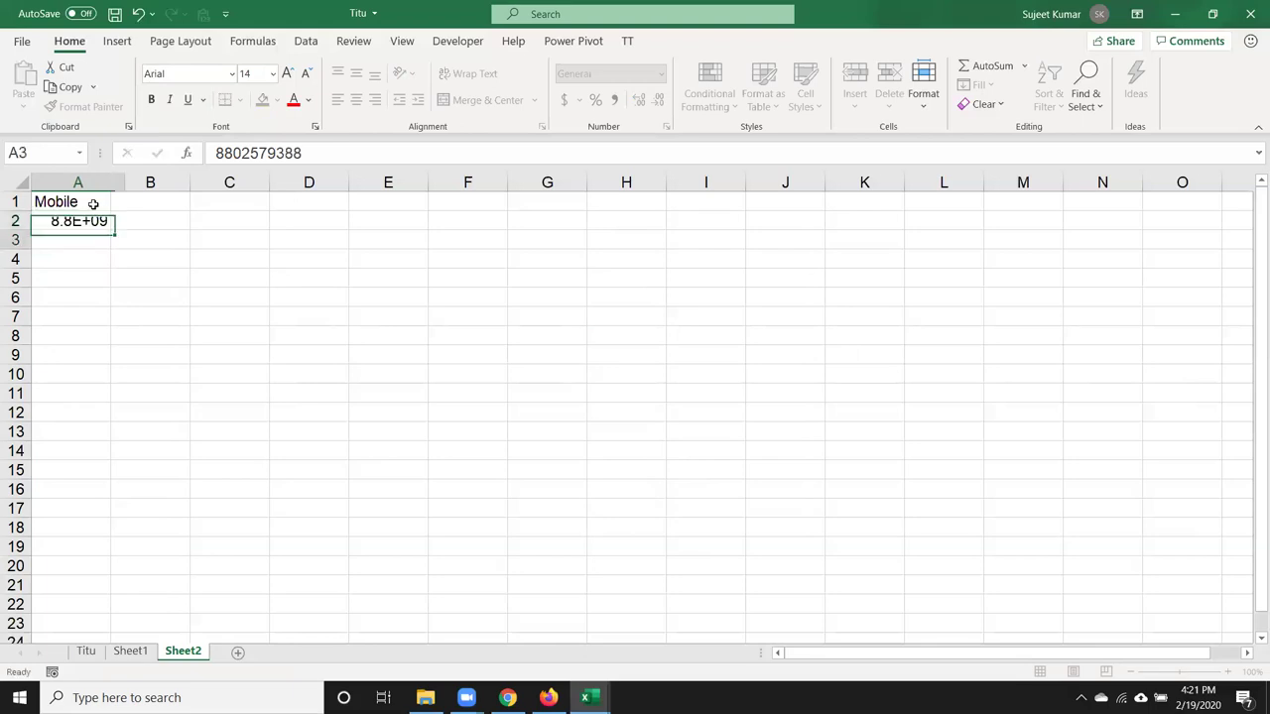
{"action": "left_click", "coordinate": [84, 374]}
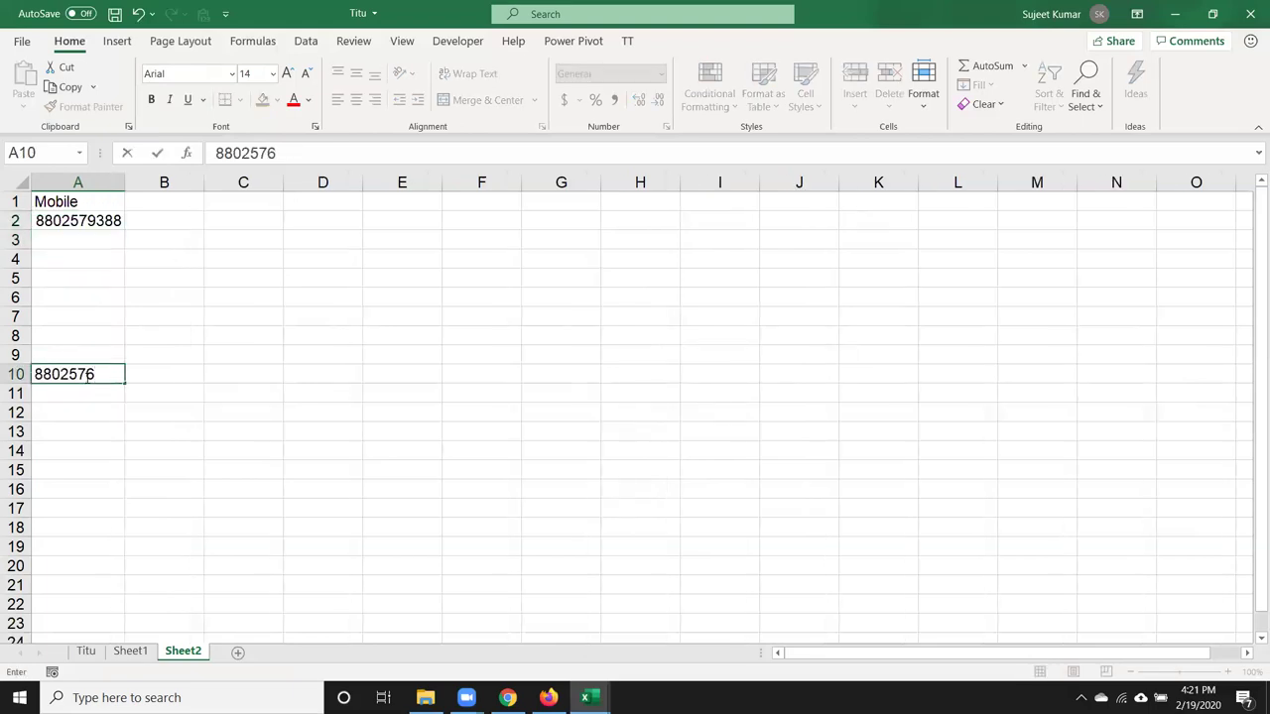
{"action": "key", "text": "Return"}
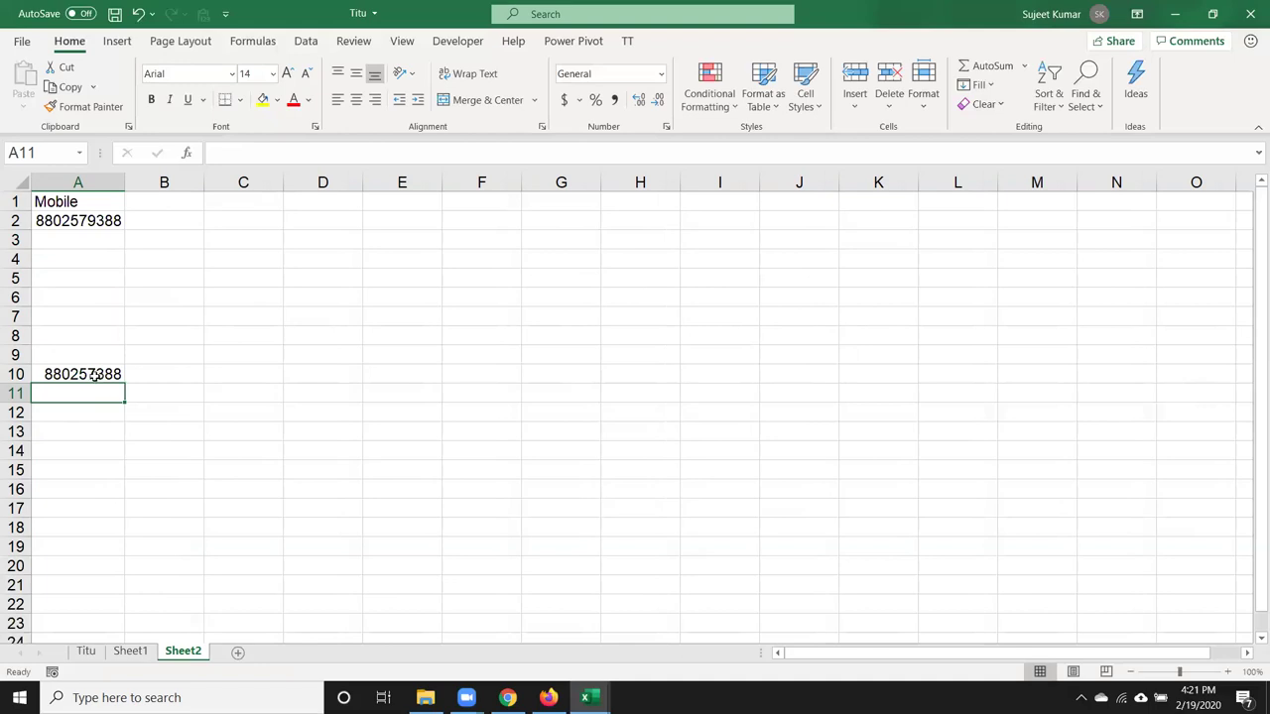
{"action": "double_click", "coordinate": [93, 375]}
{"action": "type", "text": "9"}
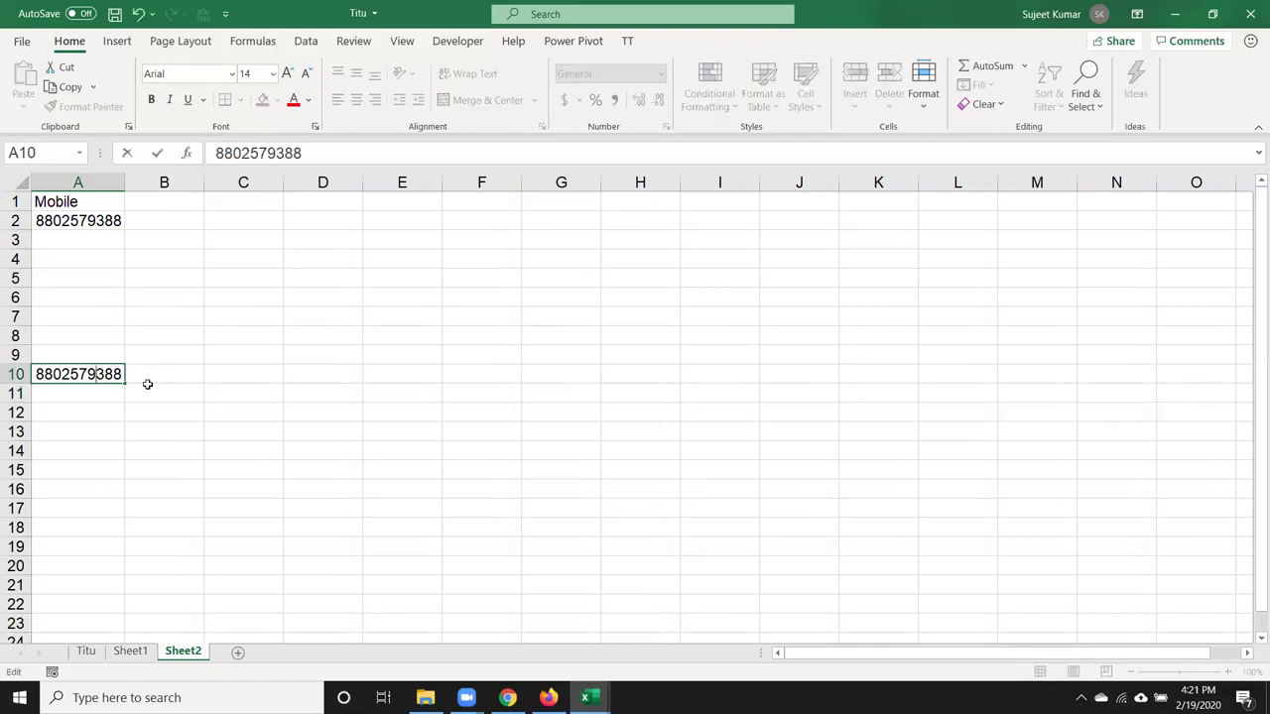
{"action": "key", "text": "Return"}
Enter the same mobile number a third time in A17
{"action": "left_click", "coordinate": [96, 463]}
{"action": "left_click", "coordinate": [79, 514]}
{"action": "key", "text": "Return"}
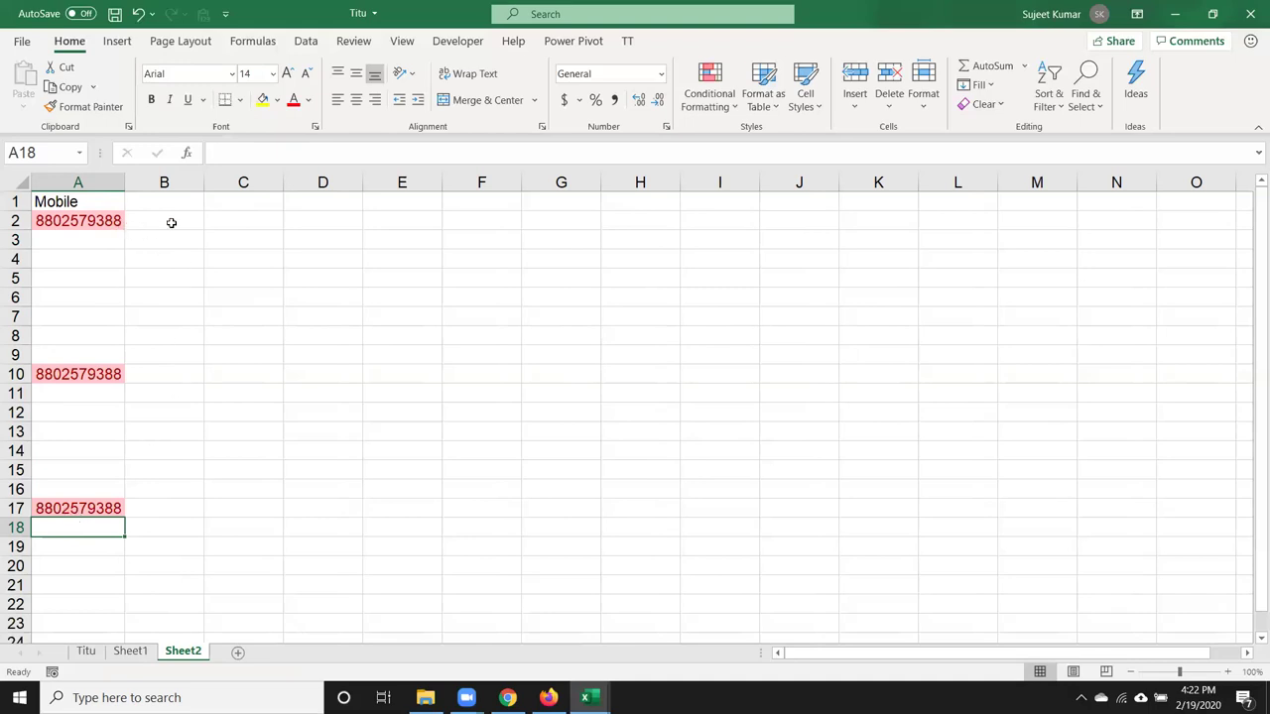
{"action": "left_click", "coordinate": [94, 373]}
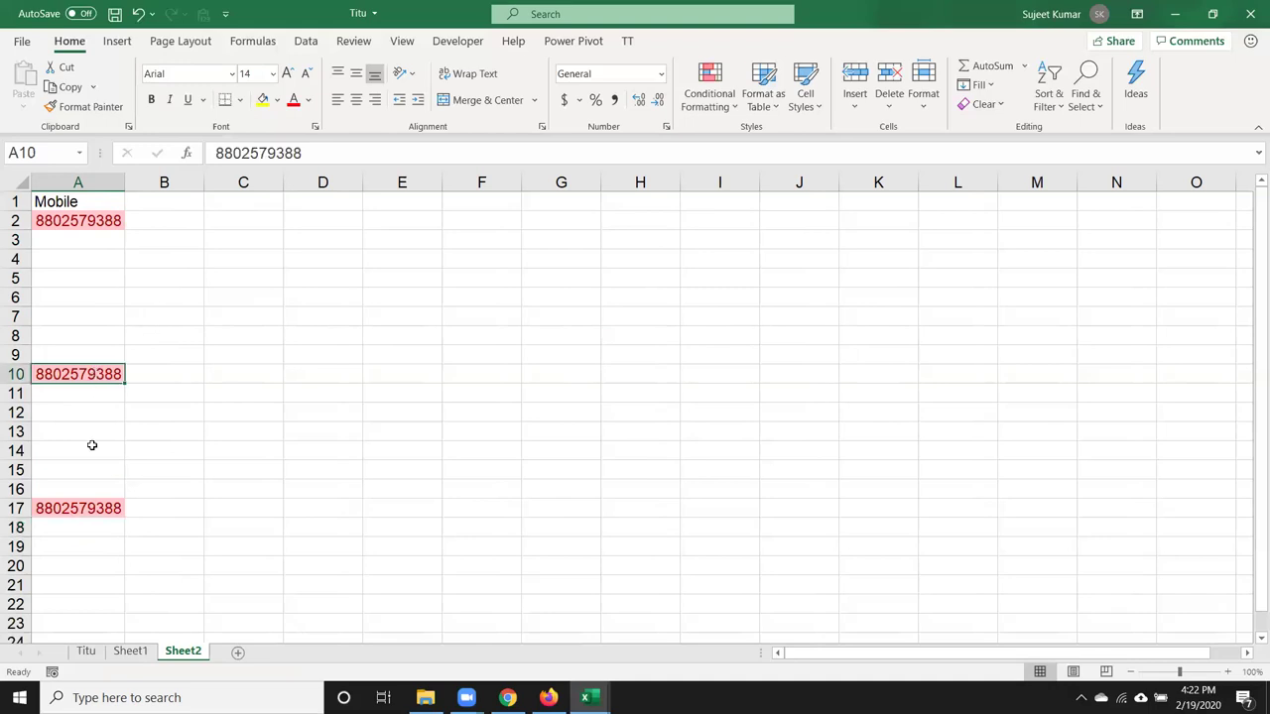
{"action": "left_click", "coordinate": [85, 504]}
{"action": "left_click", "coordinate": [43, 221]}
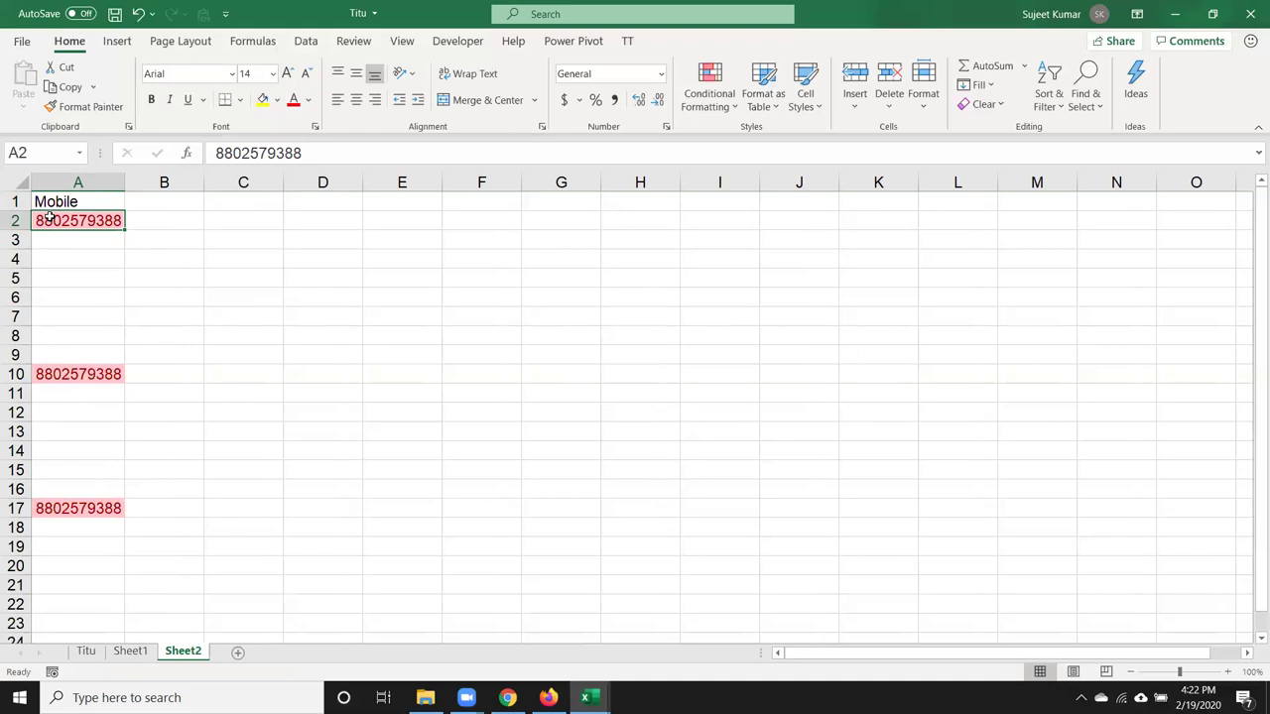
{"action": "left_click", "coordinate": [137, 215]}
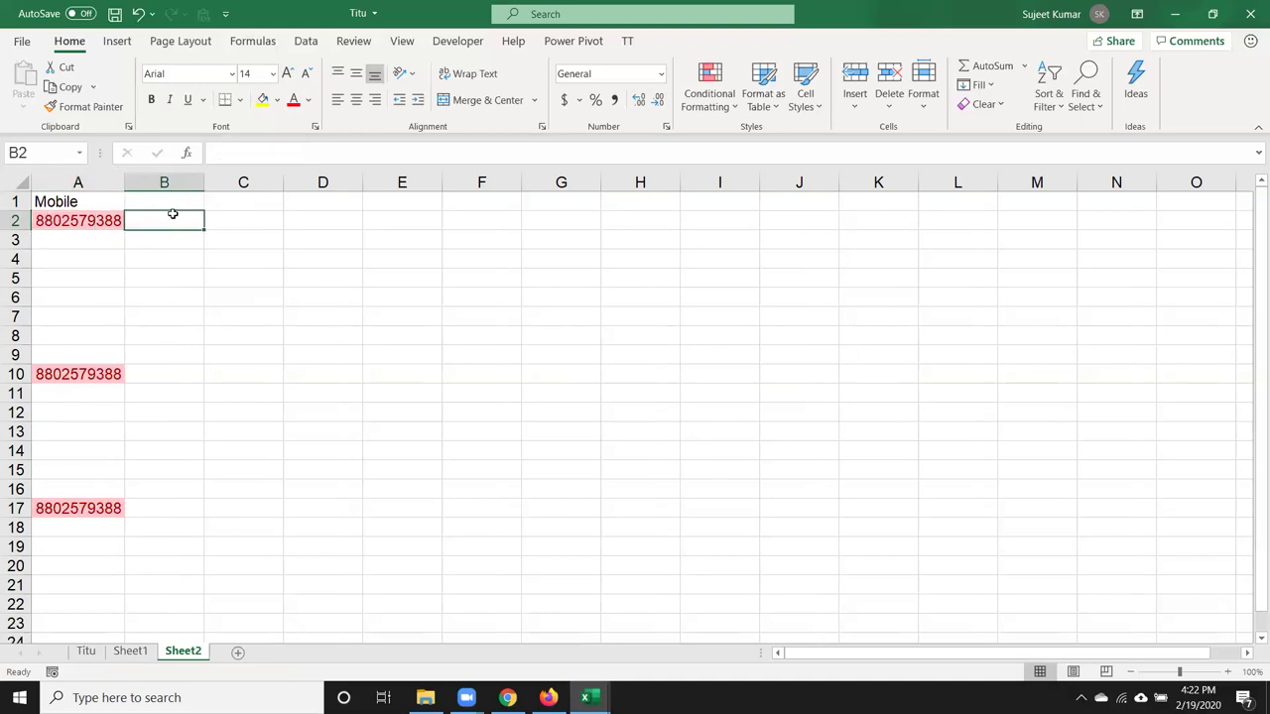
{"action": "type", "text": "=cou"}
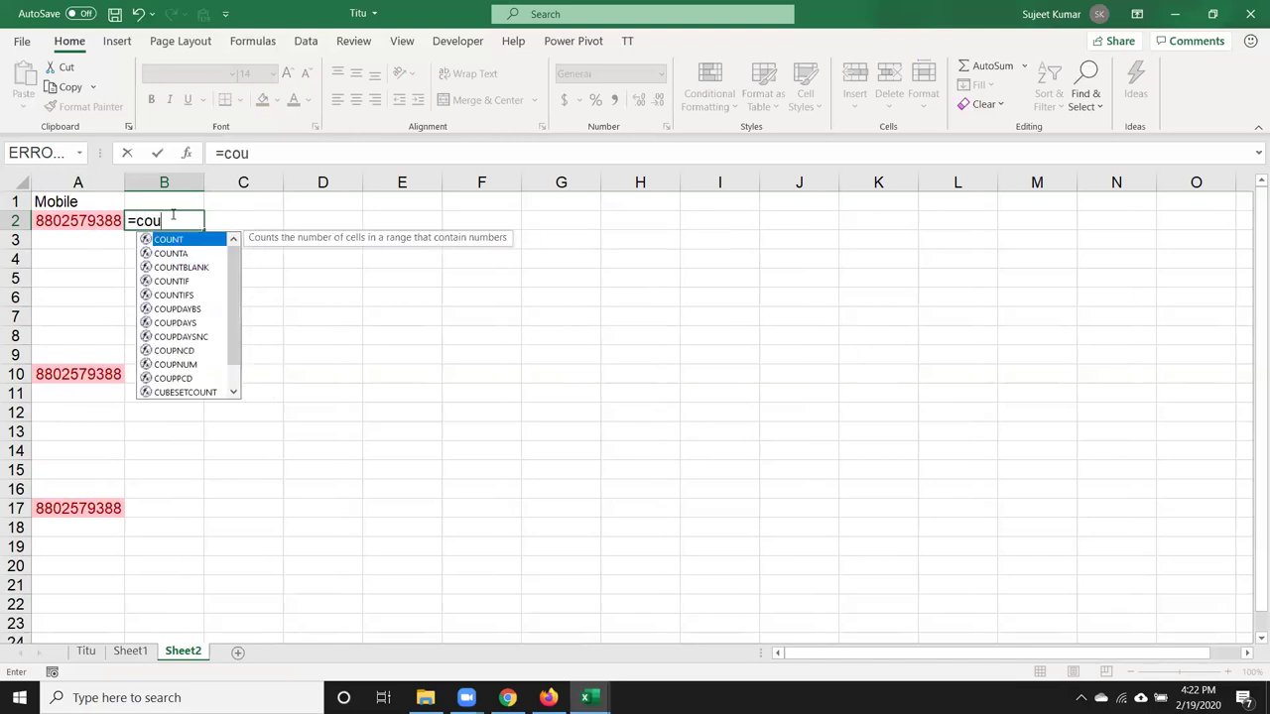
{"action": "key", "text": "Down"}
{"action": "key", "text": "Down"}
{"action": "key", "text": "Down"}
{"action": "key", "text": "Tab"}
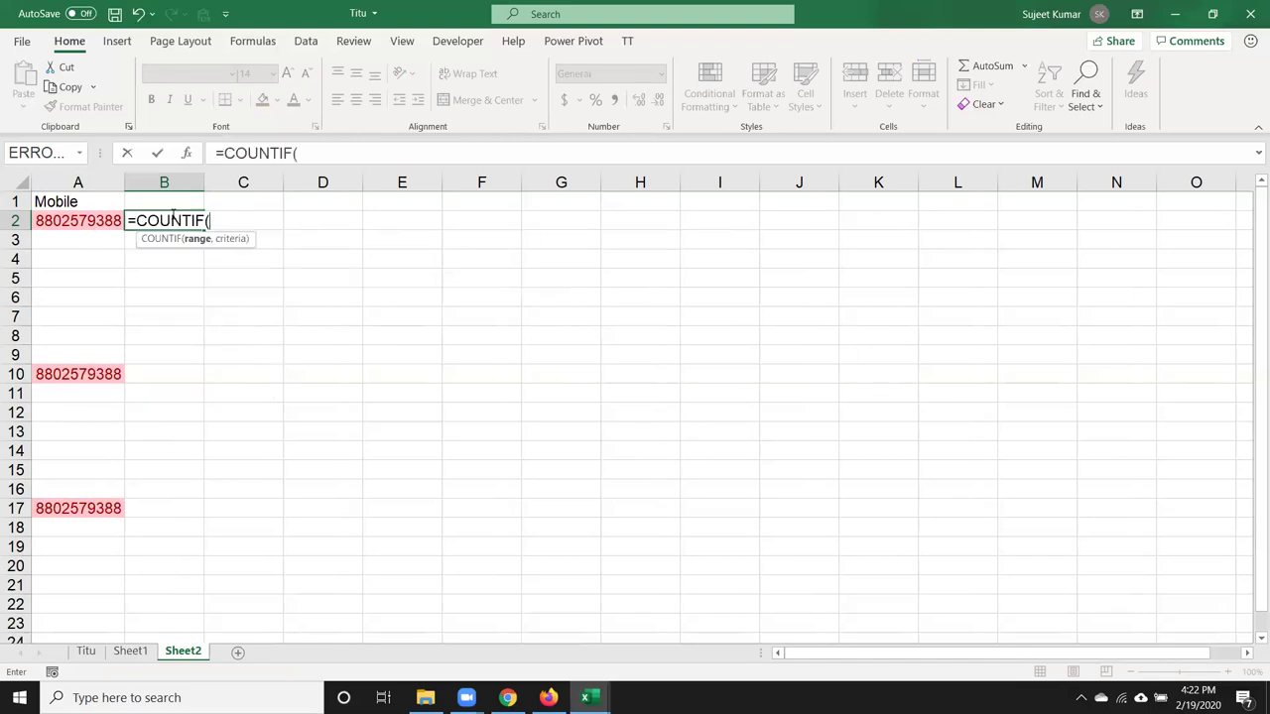
{"action": "key", "text": "Left"}
{"action": "key", "text": "ctrl+space"}
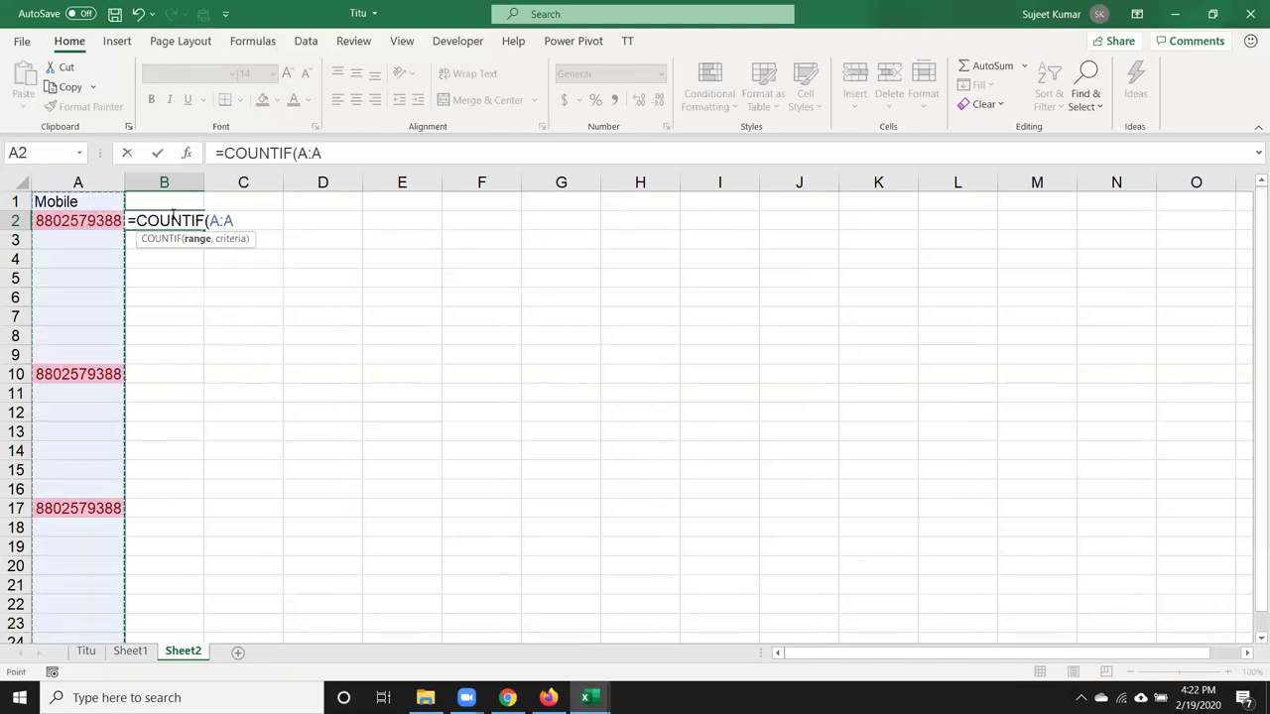
{"action": "type", "text": ","}
{"action": "key", "text": "Left"}
{"action": "type", "text": ")"}
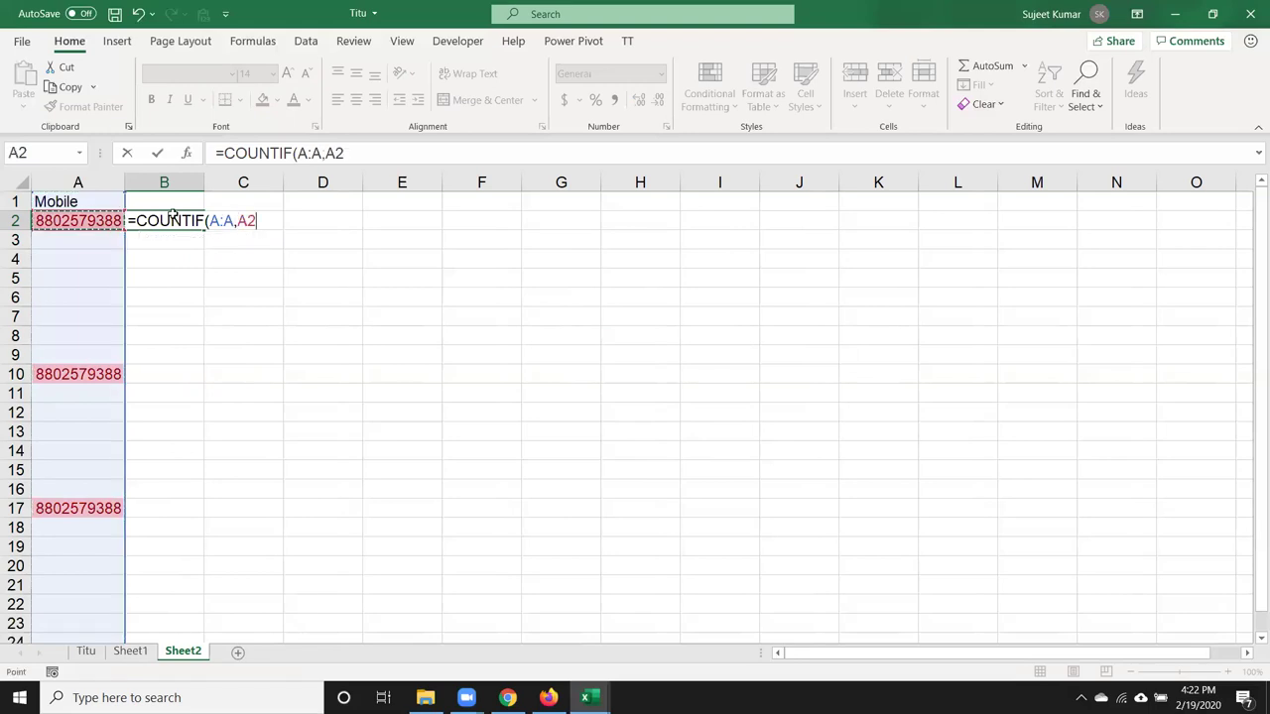
{"action": "key", "text": "Return"}
{"action": "left_click", "coordinate": [173, 216]}
{"action": "key", "text": "ctrl+c"}
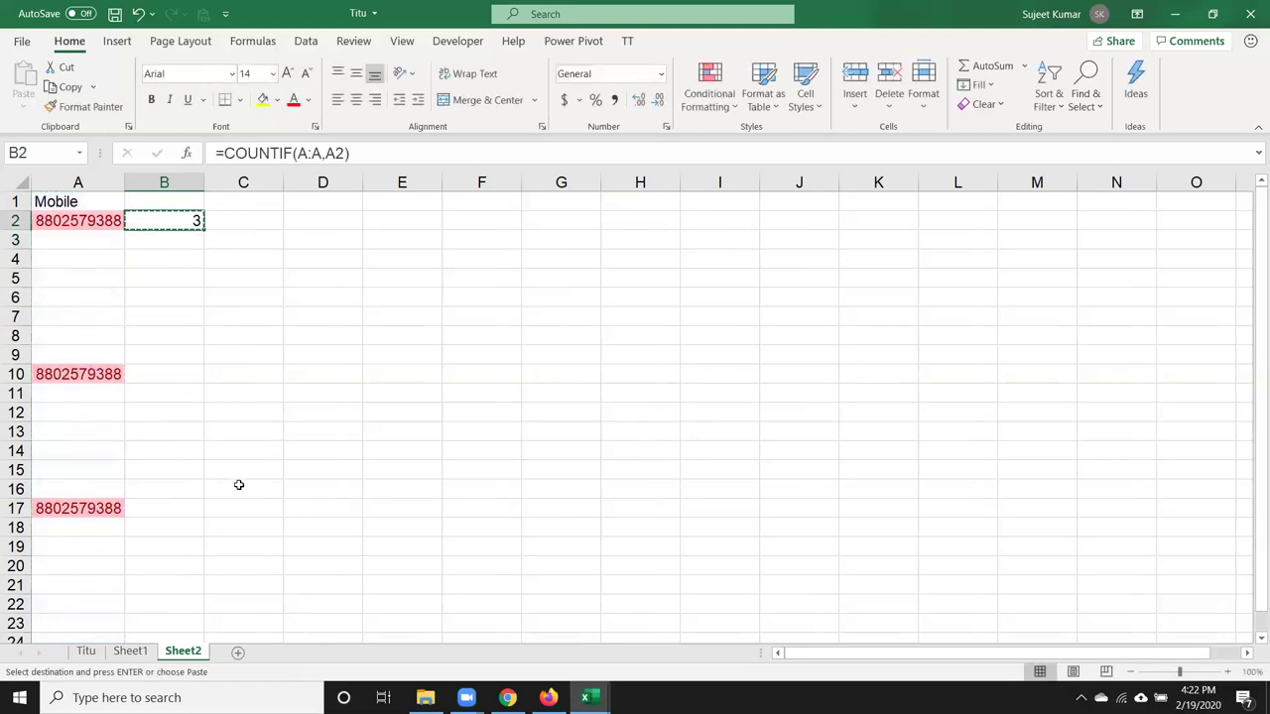
{"action": "left_click", "coordinate": [161, 376]}
{"action": "key", "text": "ctrl+v"}
{"action": "left_click", "coordinate": [168, 507]}
{"action": "key", "text": "ctrl+v"}
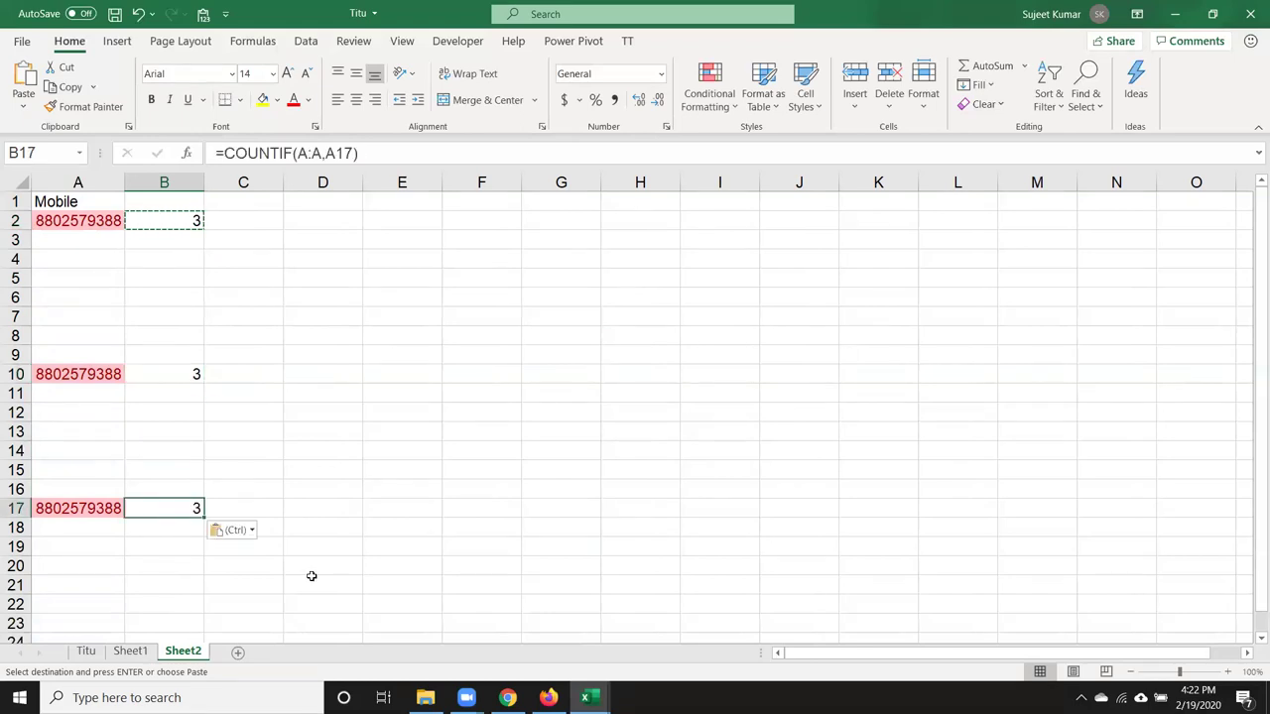
{"action": "left_click", "coordinate": [177, 281]}
{"action": "left_click", "coordinate": [174, 217]}
{"action": "type", "text": "1"}
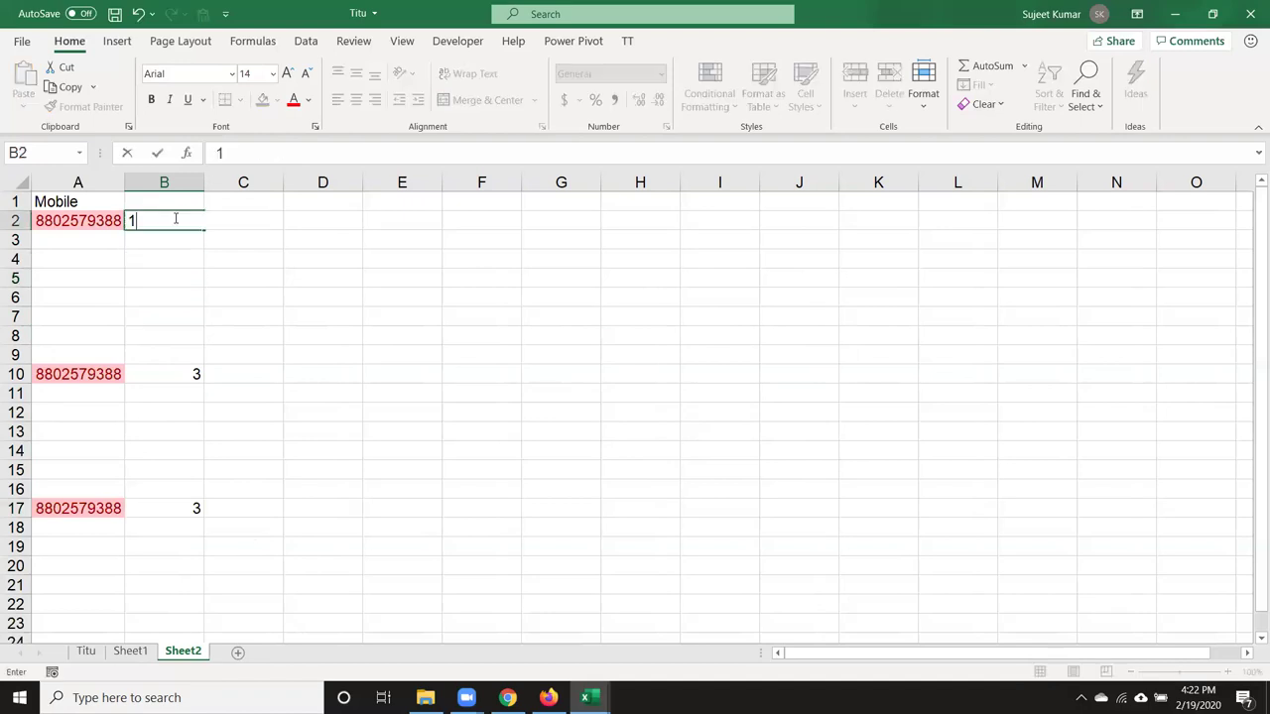
{"action": "left_click", "coordinate": [162, 362]}
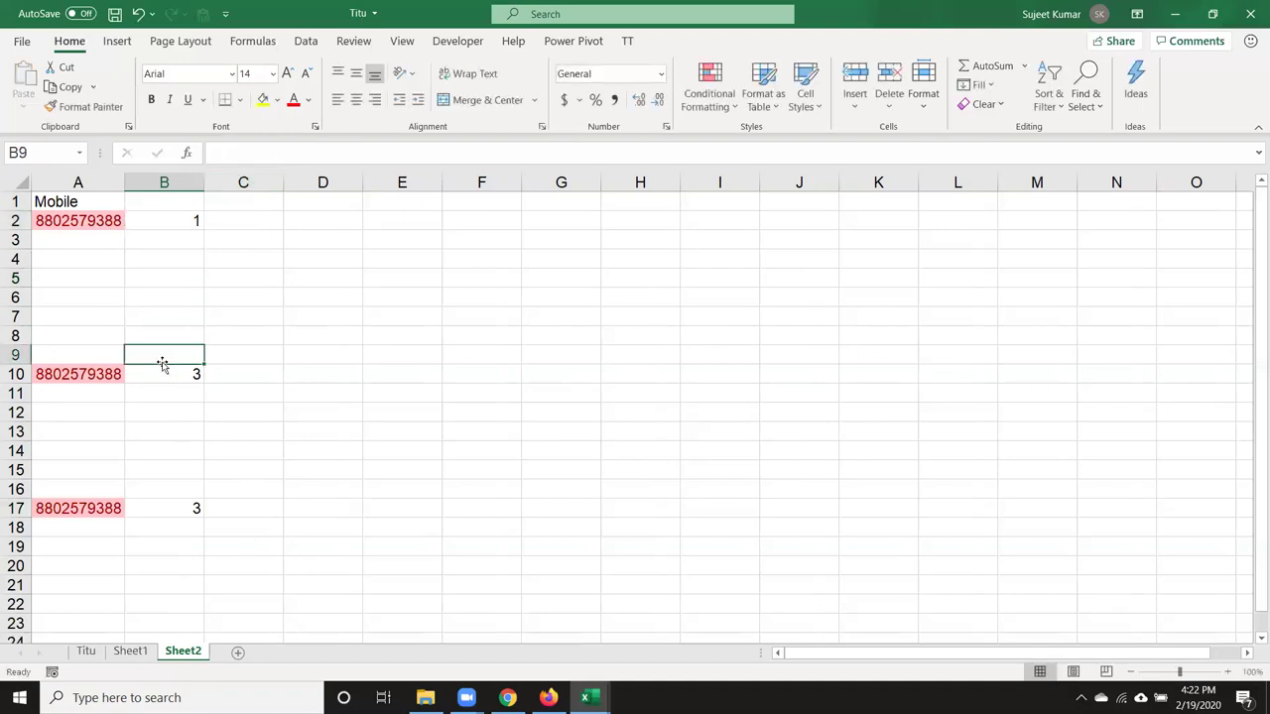
{"action": "left_click", "coordinate": [164, 368]}
{"action": "type", "text": "2"}
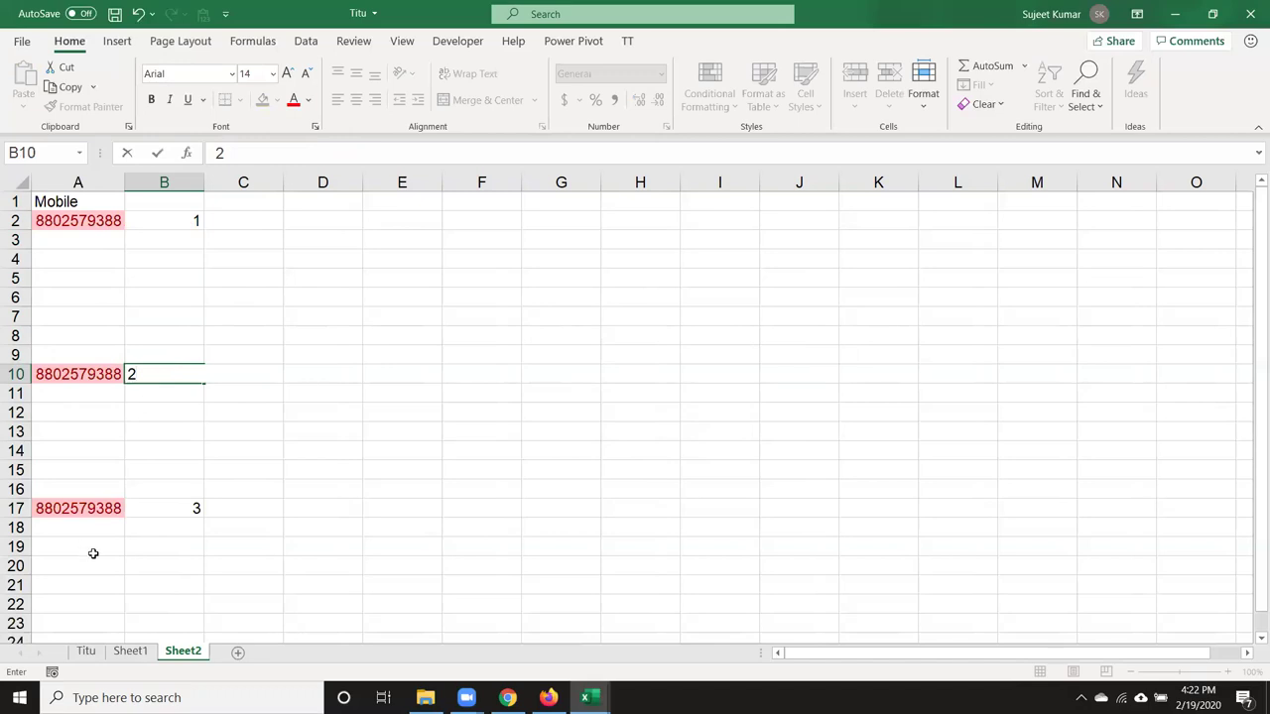
{"action": "left_click", "coordinate": [146, 507]}
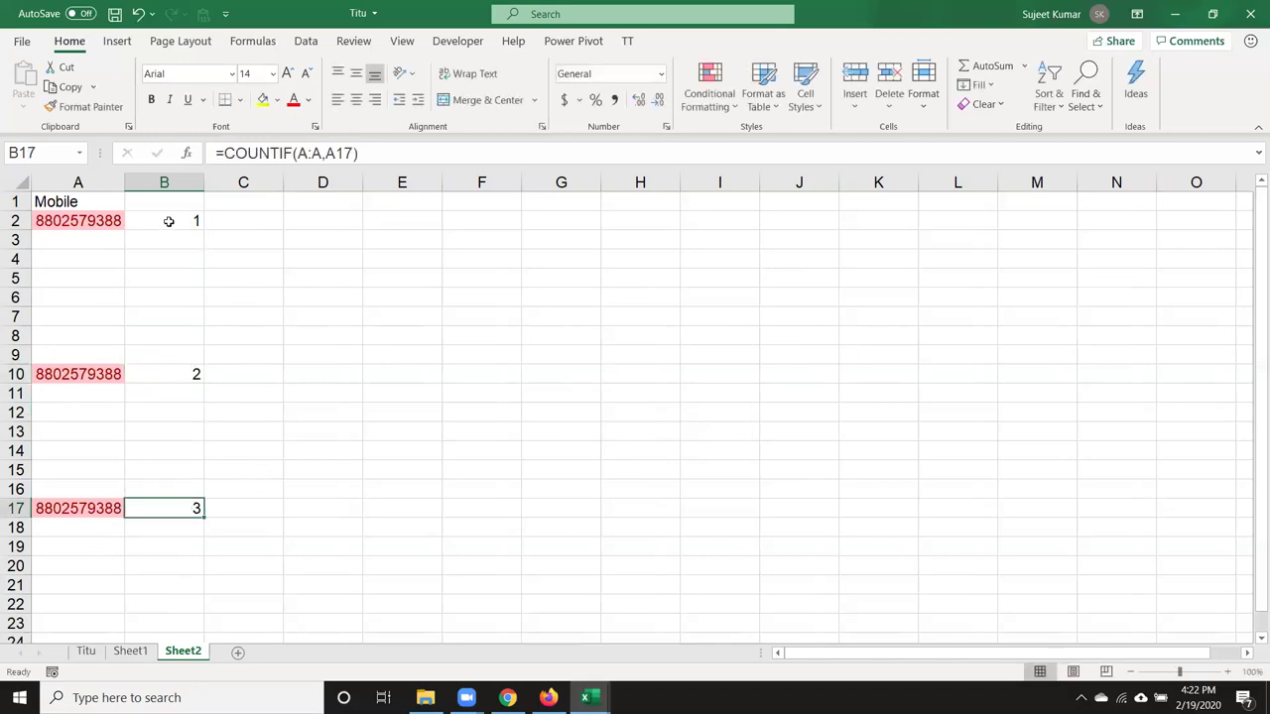
{"action": "left_click_drag", "start_coordinate": [169, 221], "coordinate": [179, 508]}
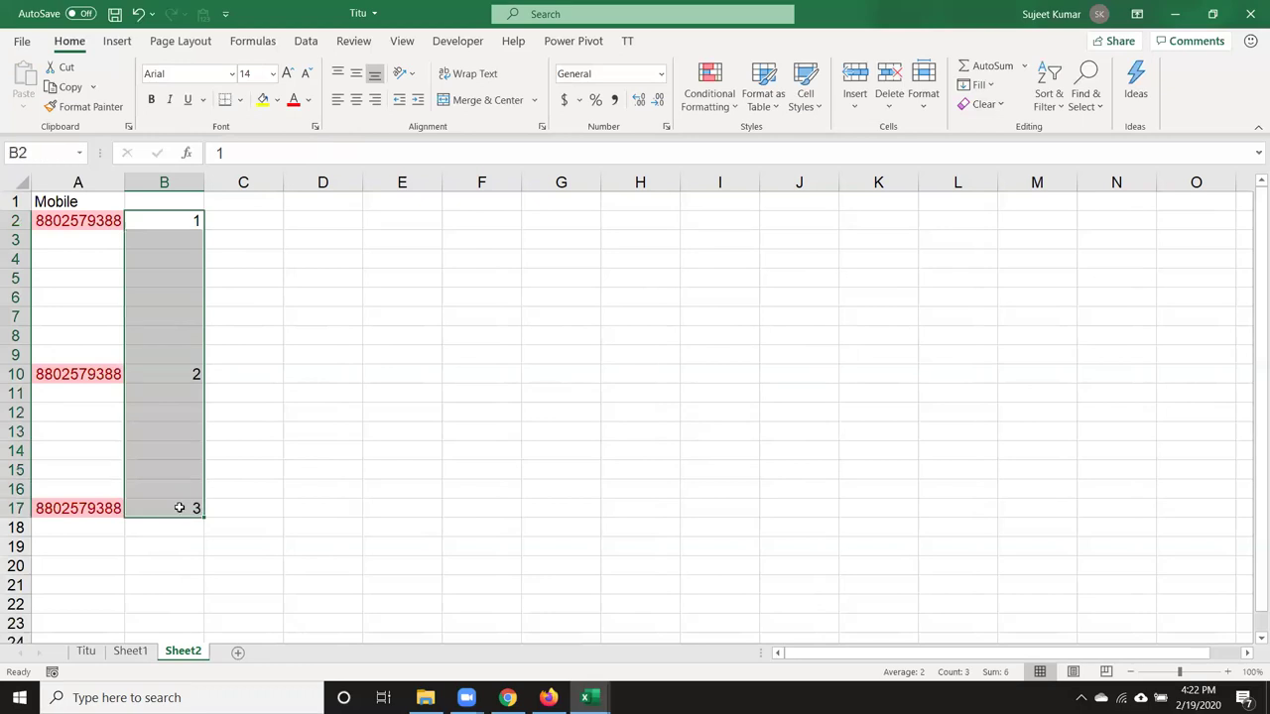
{"action": "key", "text": "Delete"}
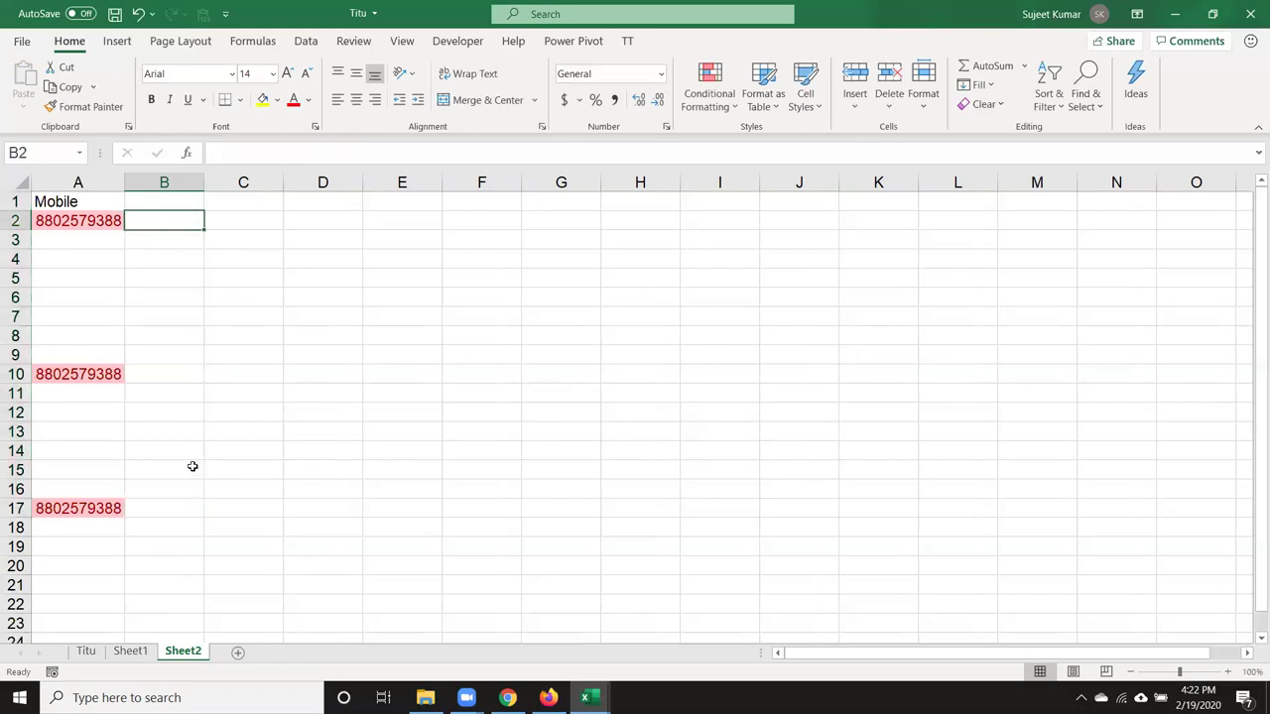
Write =COUNTIF(A2:A2,A2) in B2
{"action": "type", "text": "=cou"}
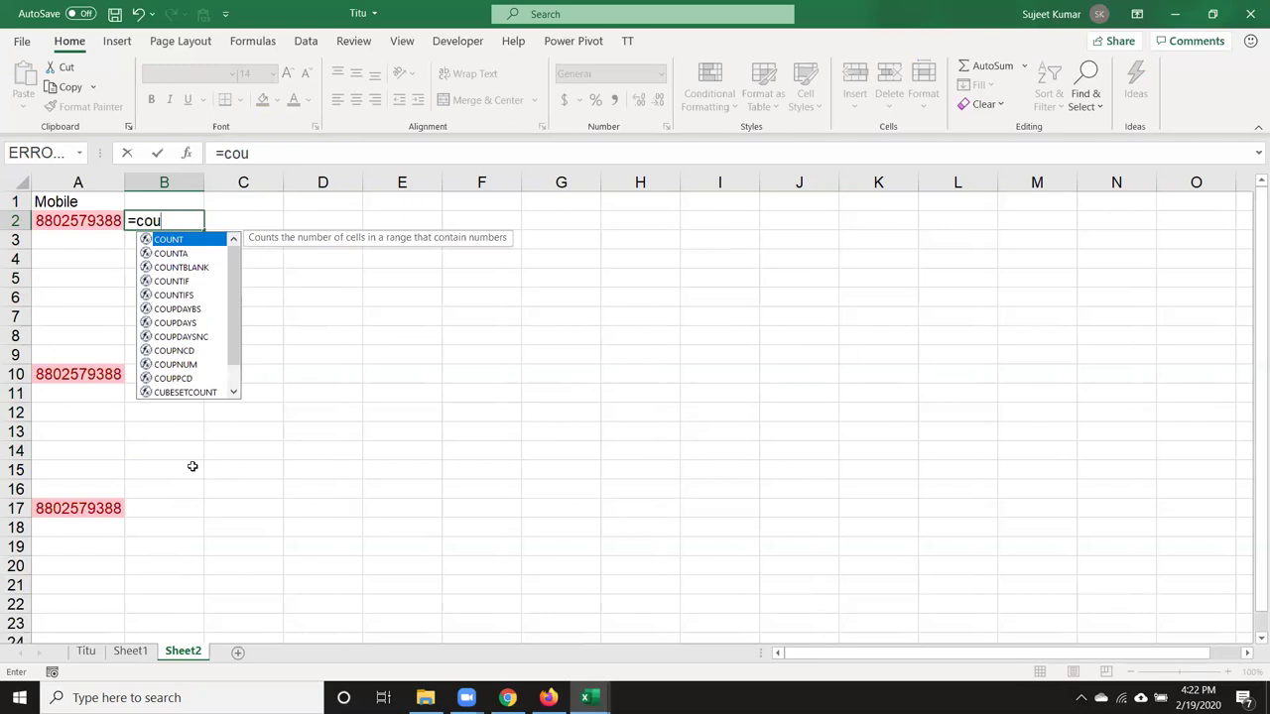
{"action": "key", "text": "Down"}
{"action": "key", "text": "Down"}
{"action": "key", "text": "Down"}
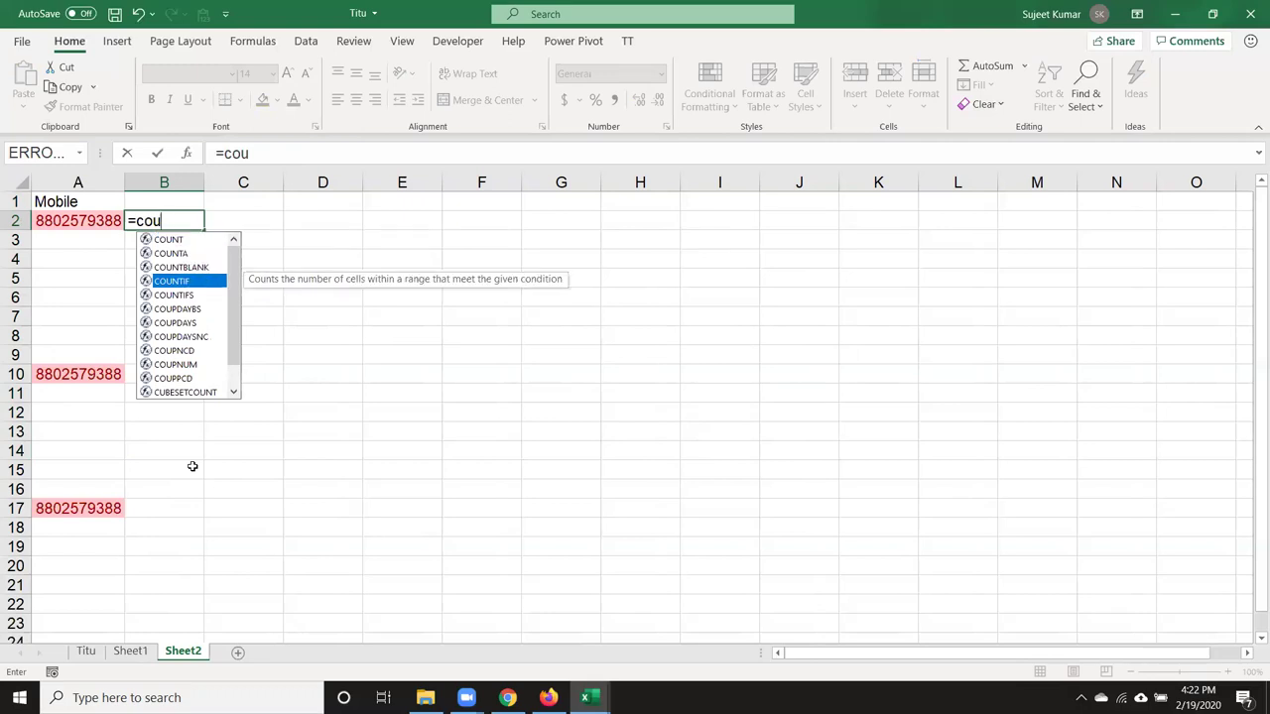
{"action": "key", "text": "Tab"}
{"action": "left_click", "coordinate": [88, 230]}
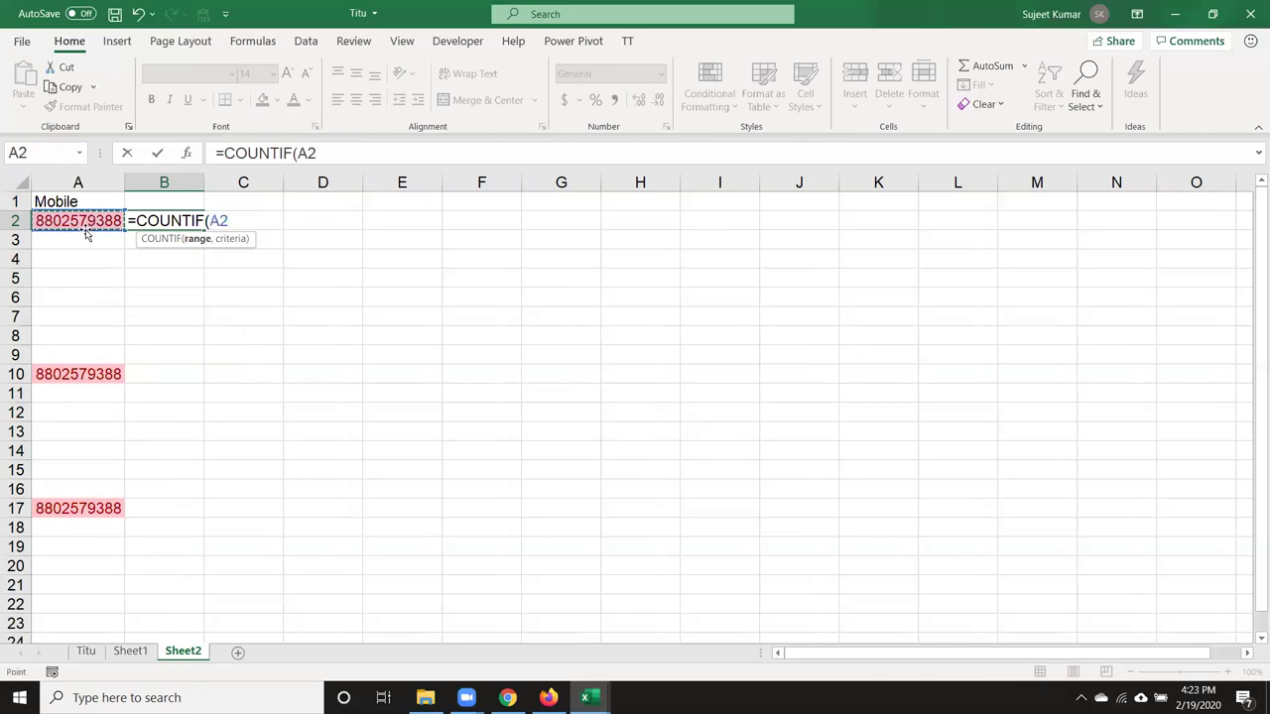
{"action": "type", "text": ":A2,"}
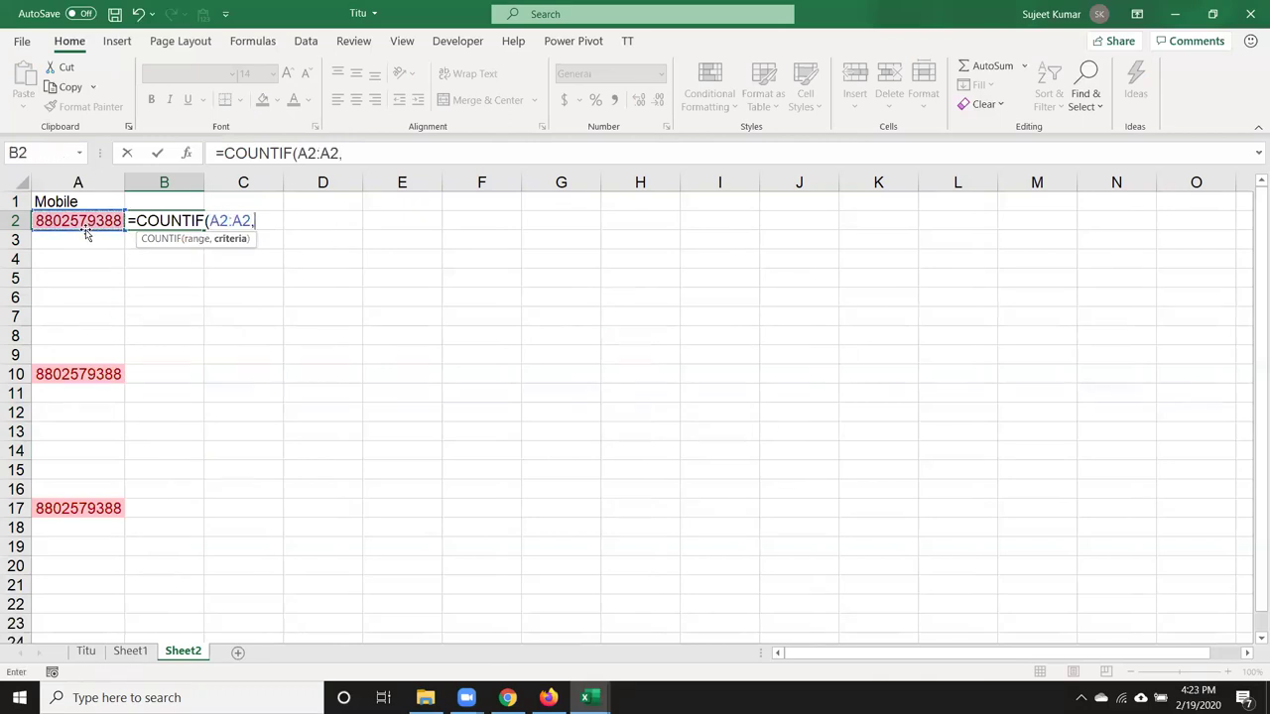
{"action": "type", "text": "A1"}
{"action": "key", "text": "BackSpace"}
{"action": "type", "text": "2)"}
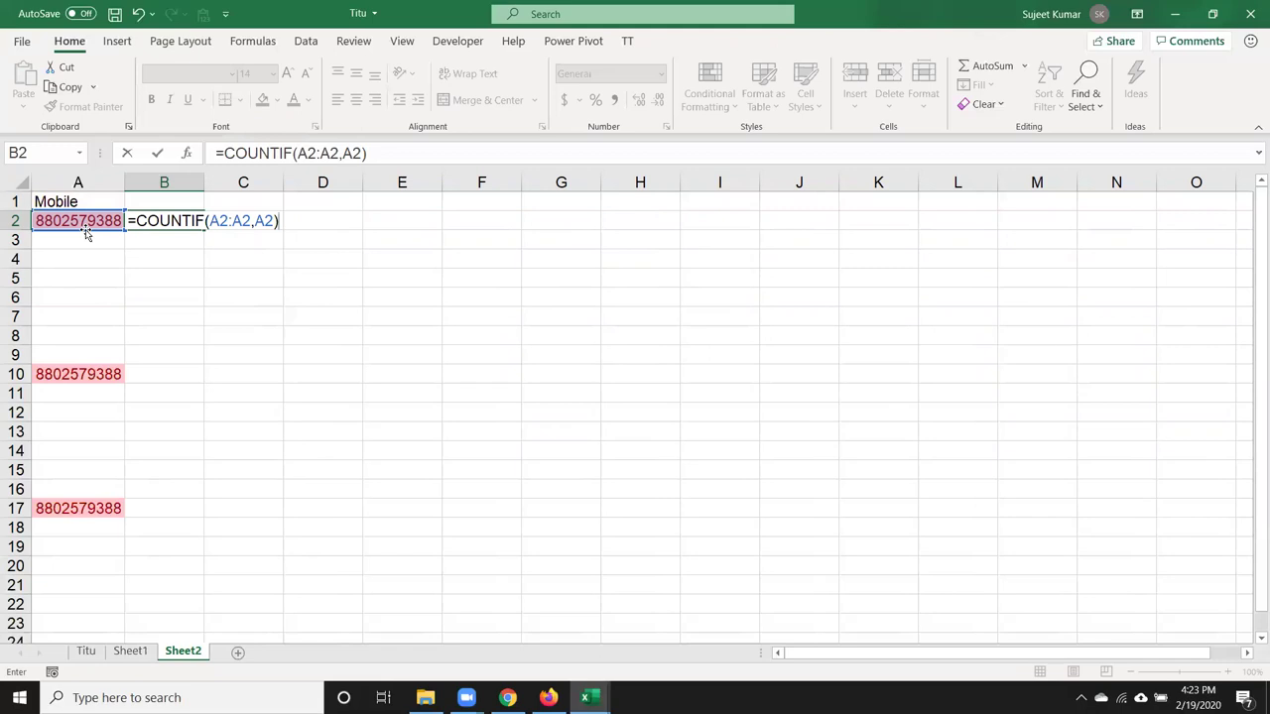
{"action": "key", "text": "Return"}
Anchor B2's range start as $A$2 in the formula bar
{"action": "key", "text": "Up"}
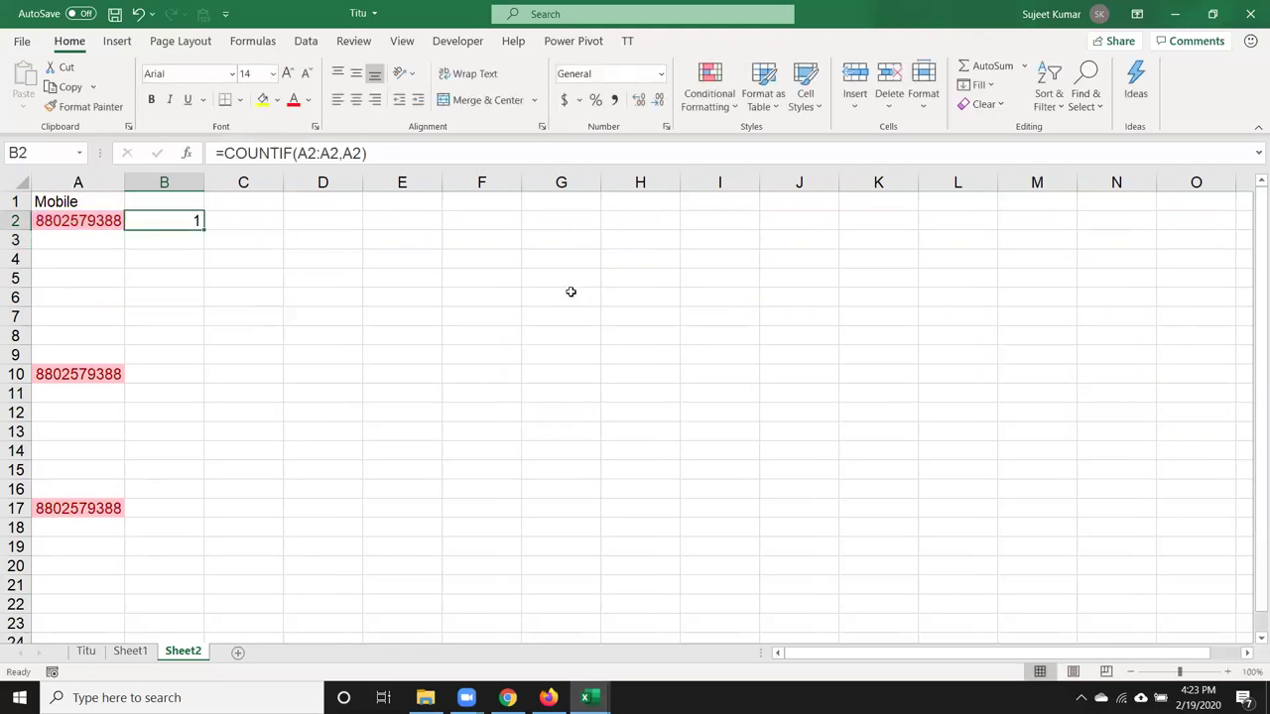
{"action": "left_click", "coordinate": [313, 153]}
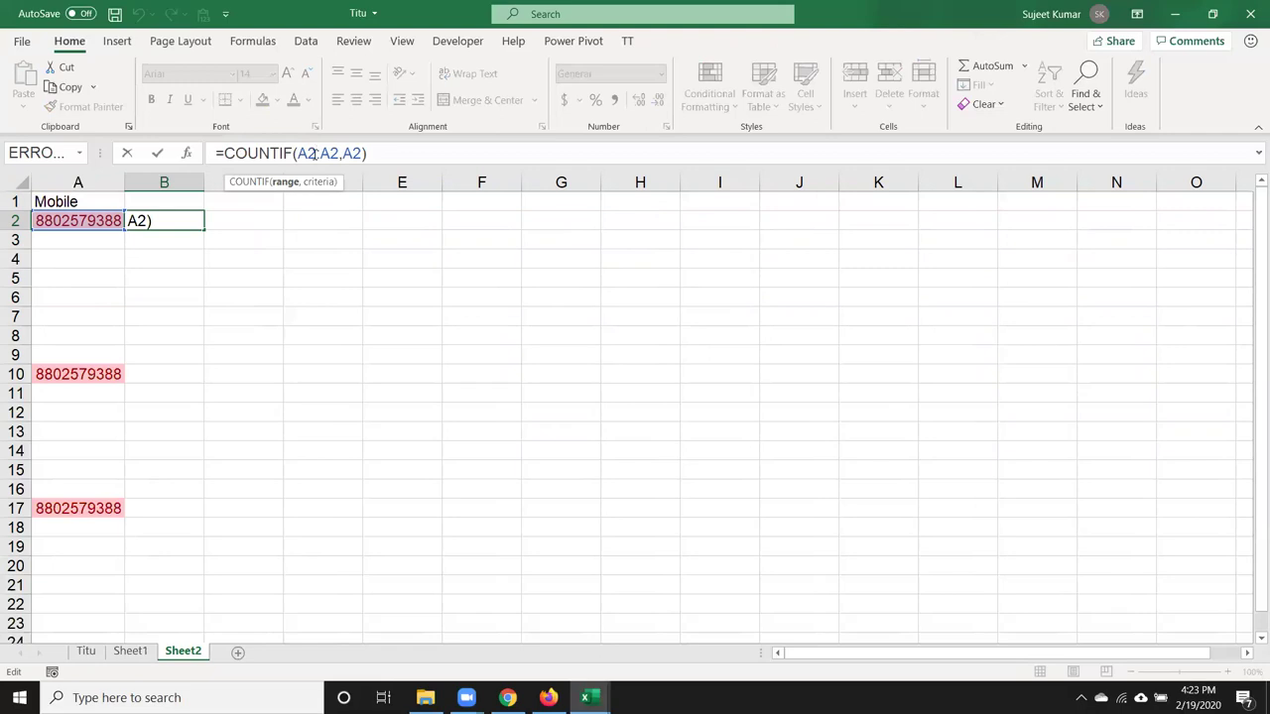
{"action": "key", "text": "F4"}
{"action": "key", "text": "Return"}
Copy B2's formula into B10 and B17 and check the counts
{"action": "key", "text": "Up"}
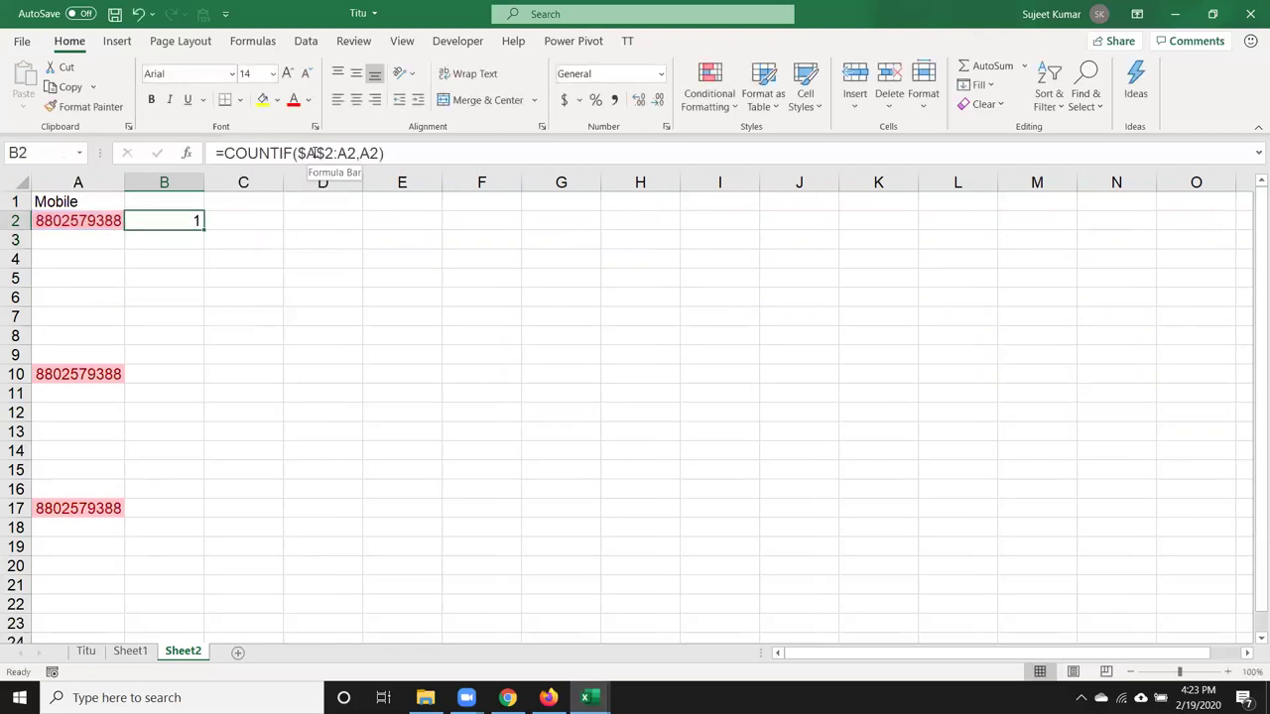
{"action": "key", "text": "ctrl+c"}
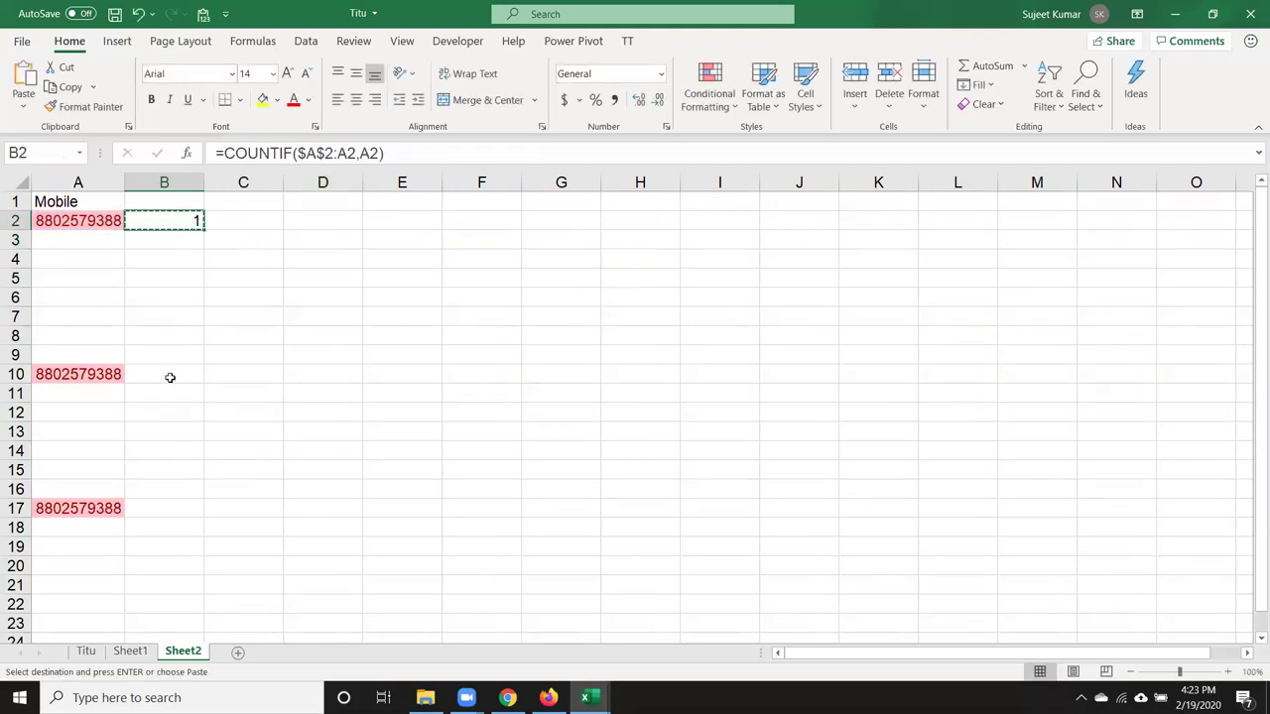
{"action": "left_click", "coordinate": [169, 378]}
{"action": "key", "text": "ctrl+v"}
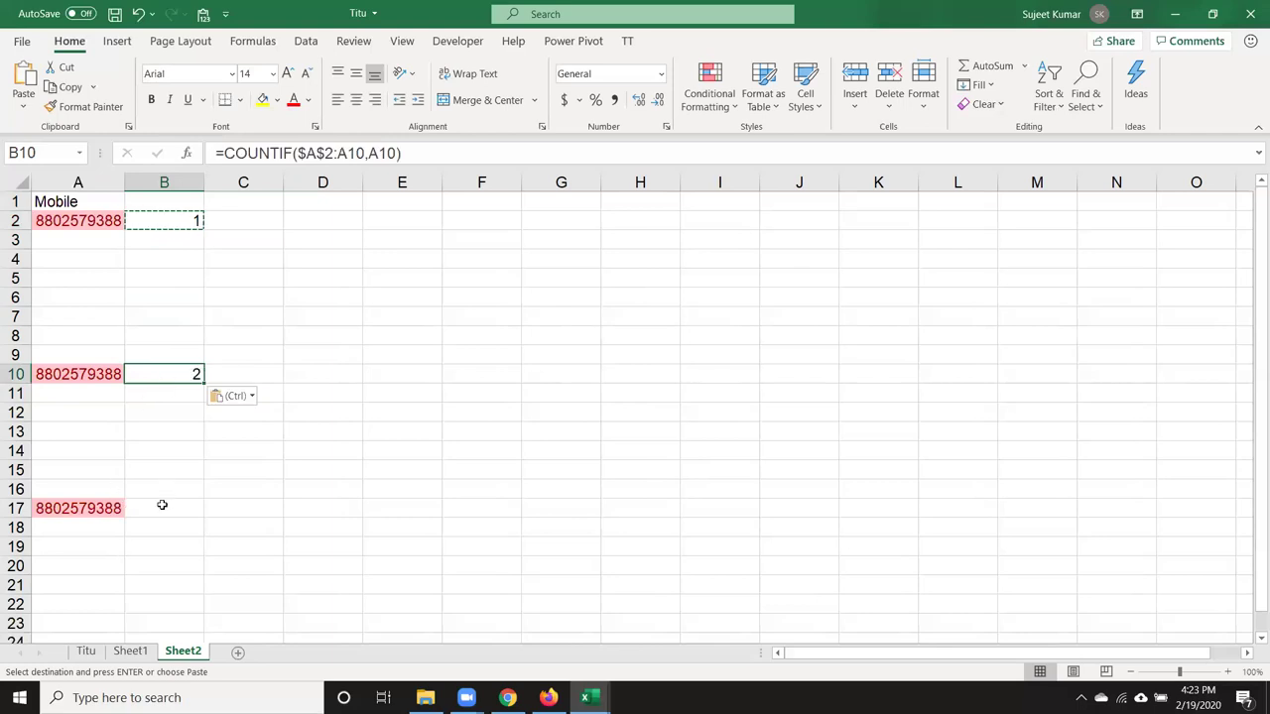
{"action": "left_click", "coordinate": [162, 506]}
{"action": "key", "text": "ctrl+v"}
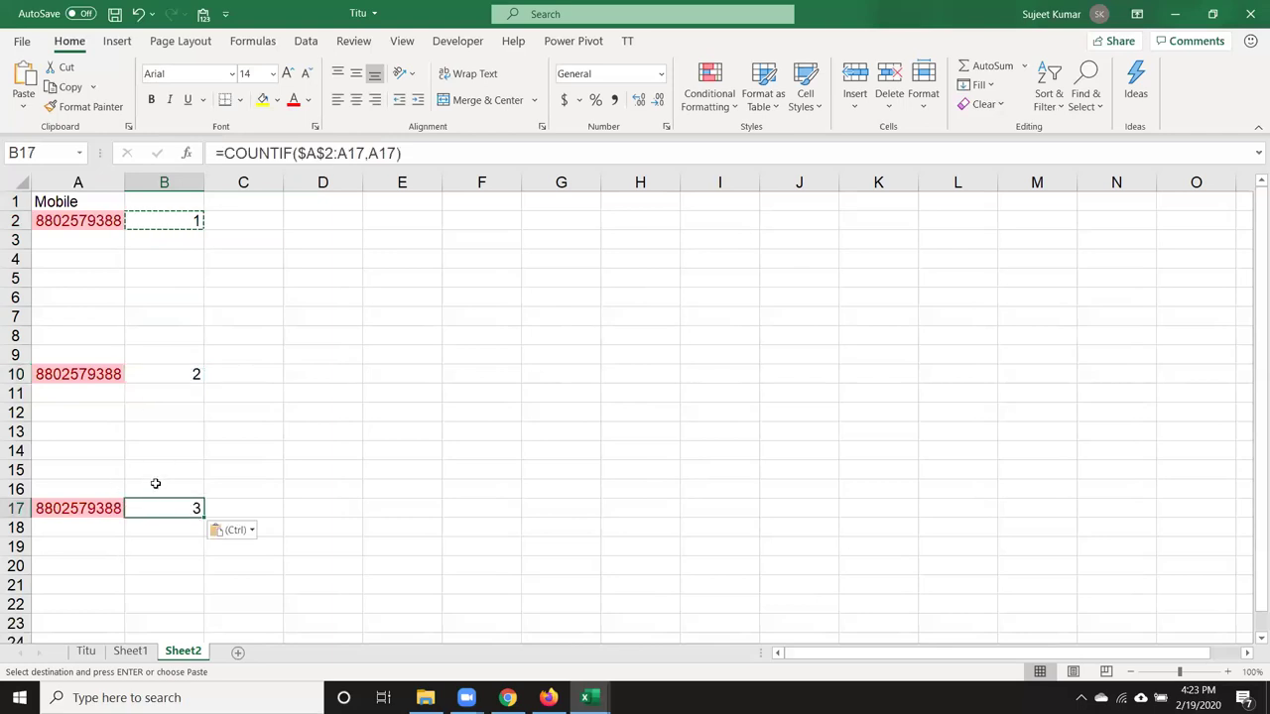
{"action": "left_click", "coordinate": [176, 381]}
{"action": "left_click", "coordinate": [185, 229]}
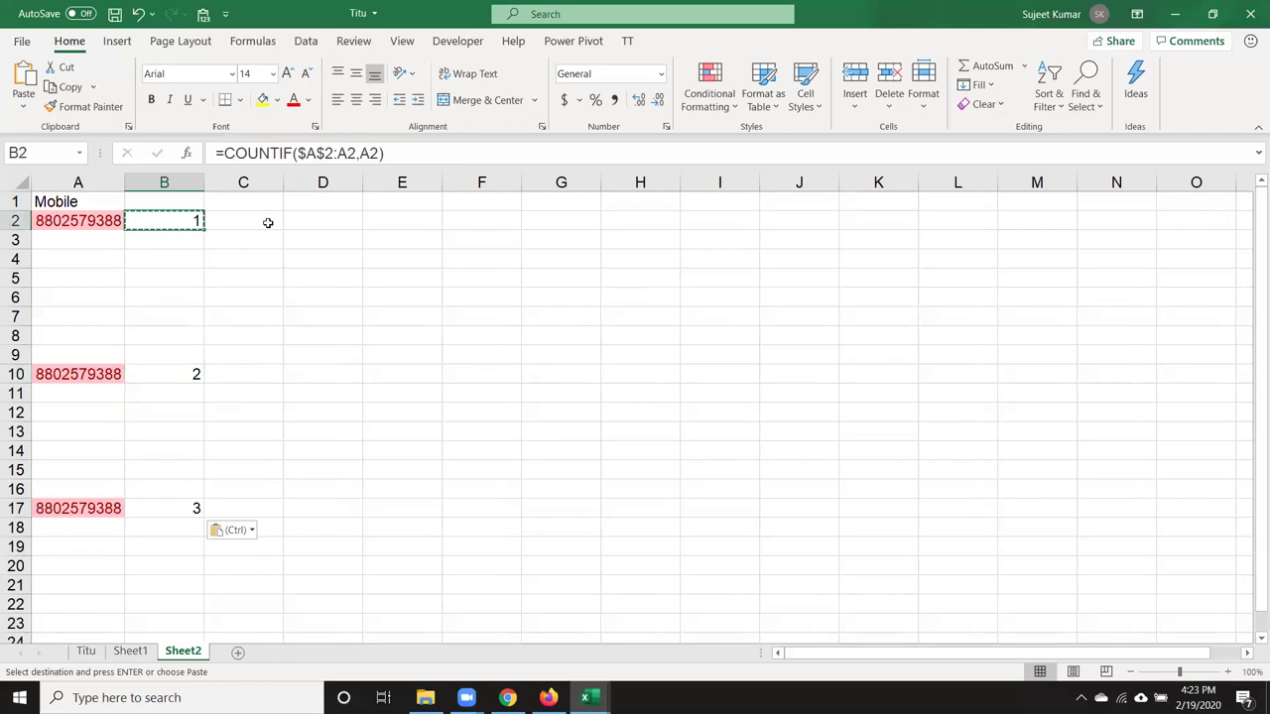
{"action": "double_click", "coordinate": [350, 152]}
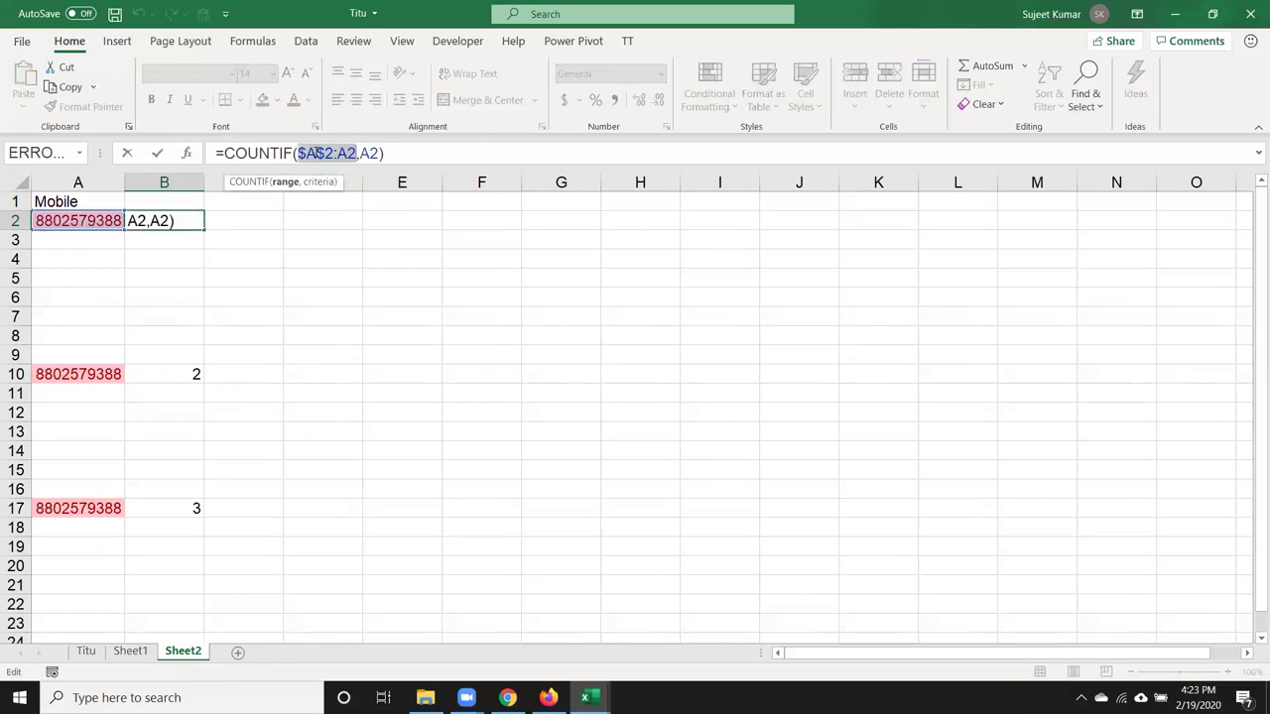
{"action": "key", "text": "Escape"}
{"action": "double_click", "coordinate": [171, 369]}
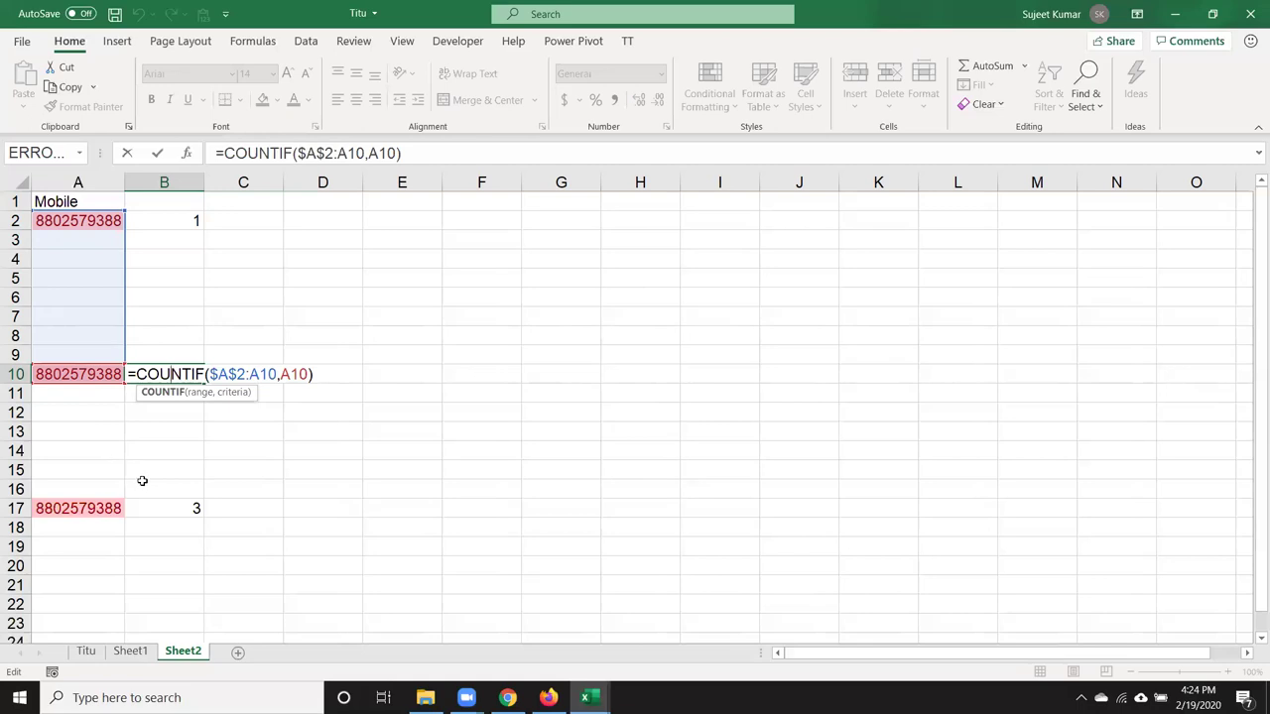
{"action": "key", "text": "ctrl+Return"}
{"action": "left_click", "coordinate": [181, 220]}
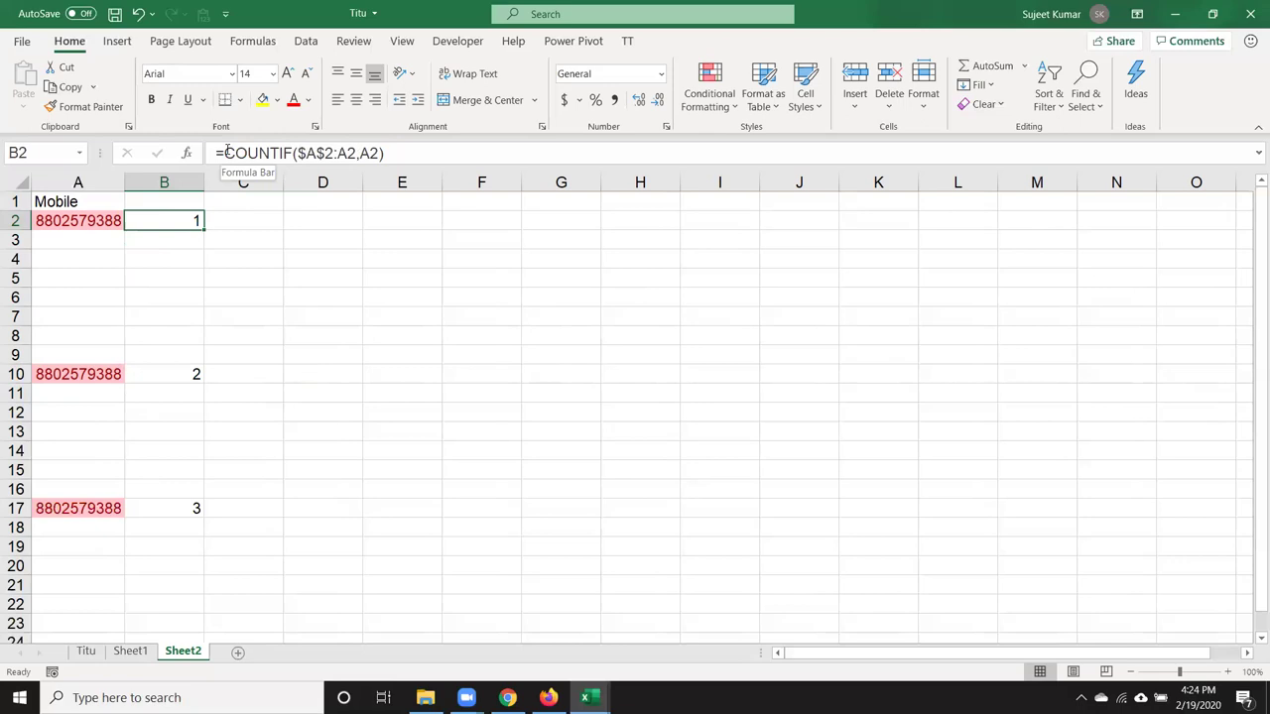
{"action": "left_click_drag", "start_coordinate": [225, 153], "coordinate": [482, 154]}
{"action": "key", "text": "ctrl+c"}
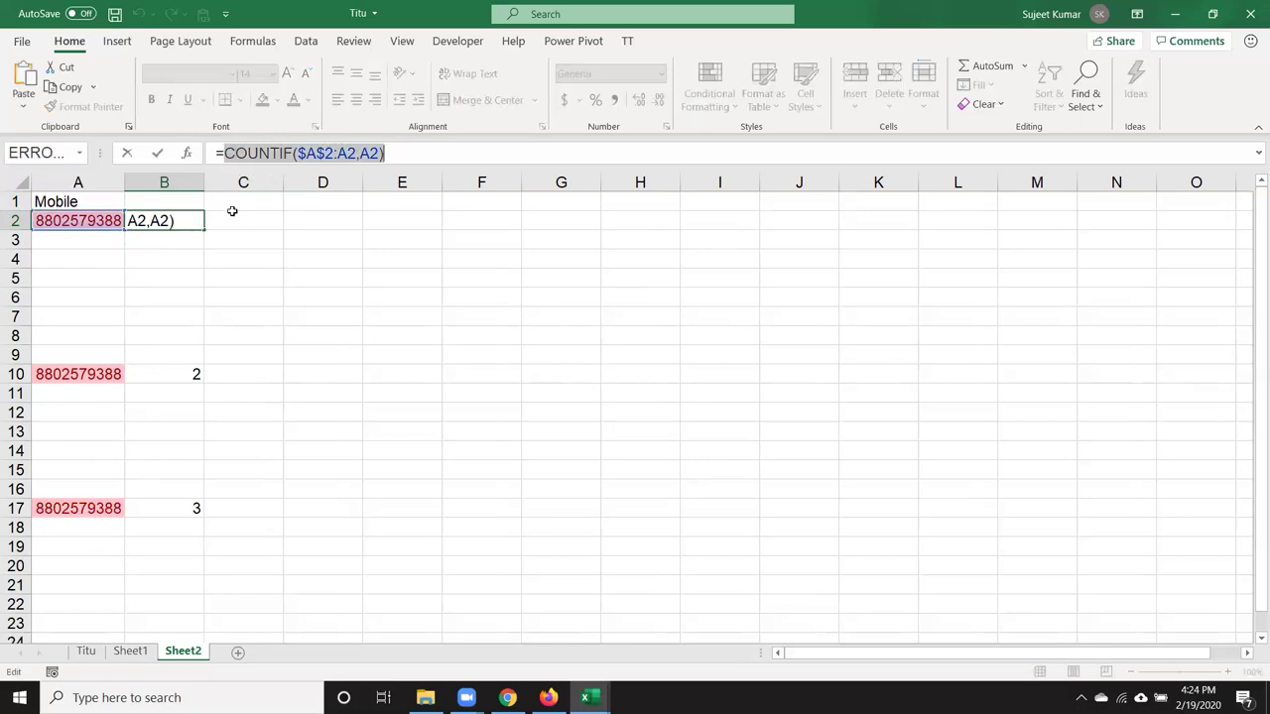
{"action": "key", "text": "Escape"}
{"action": "left_click", "coordinate": [104, 220]}
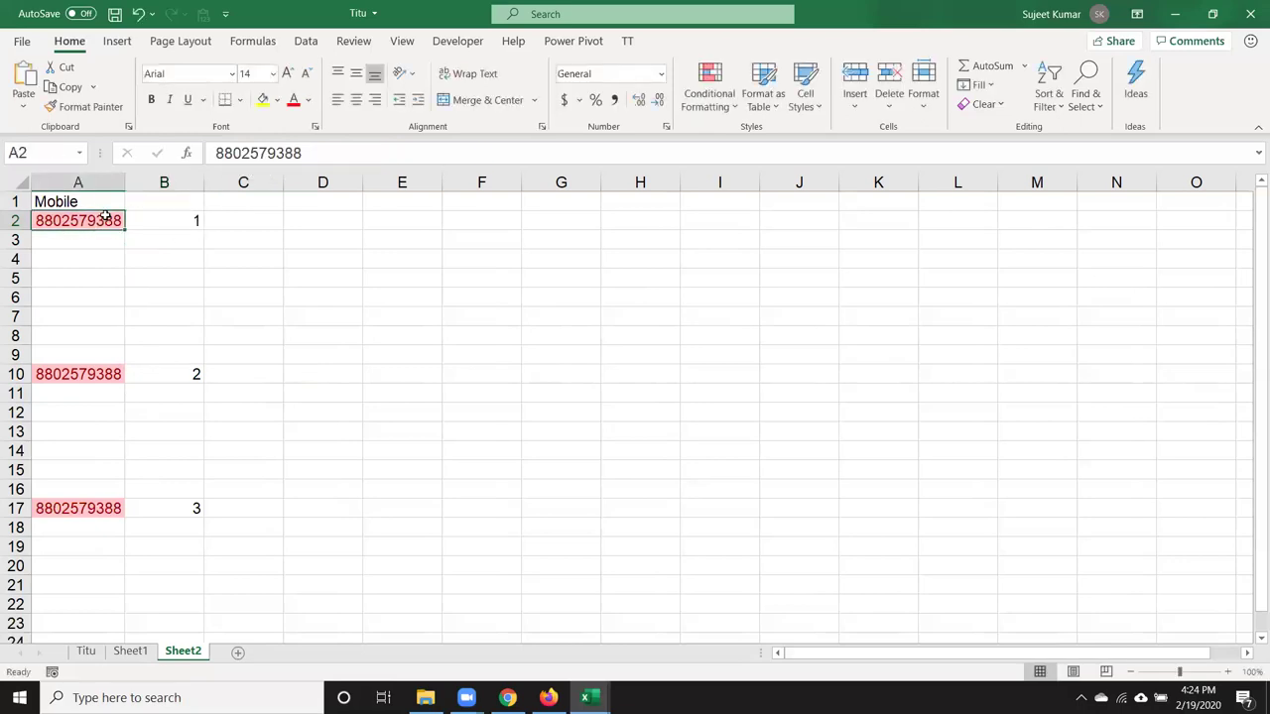
Create a formula rule using the pasted =COUNTIF($A$2:A2,A2) formula
{"action": "right_click", "coordinate": [107, 221]}
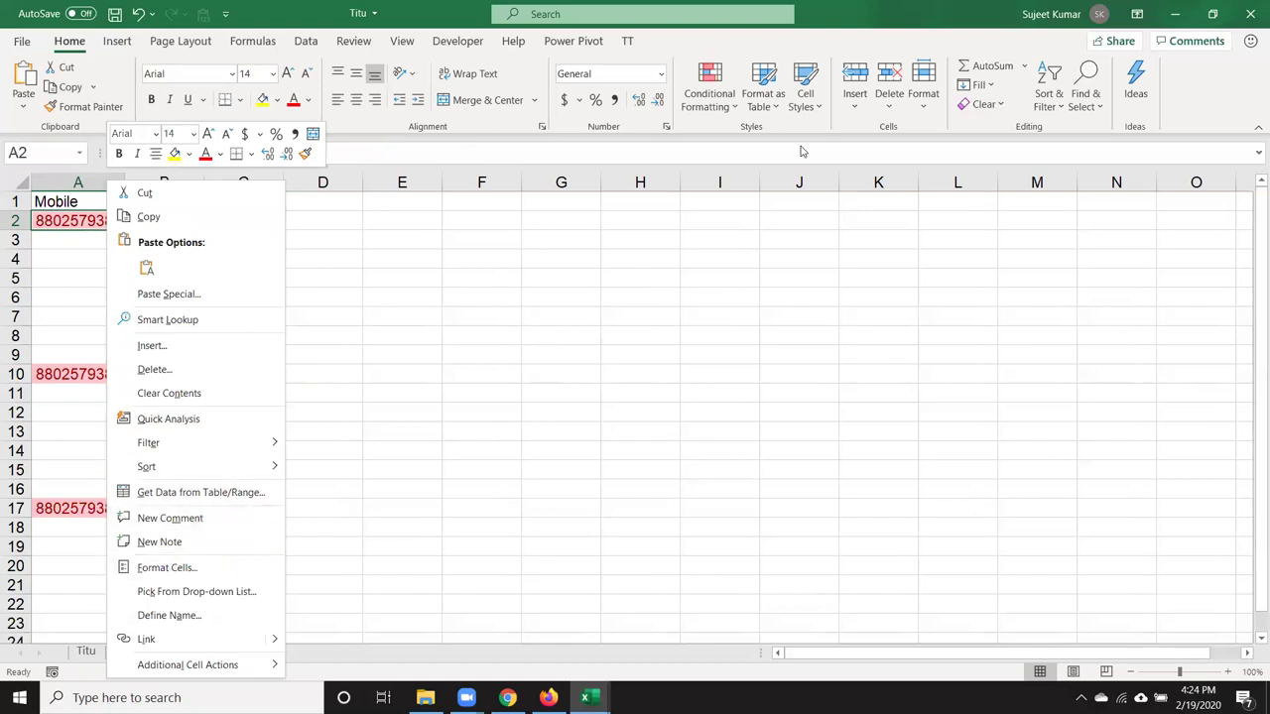
{"action": "left_click", "coordinate": [709, 95]}
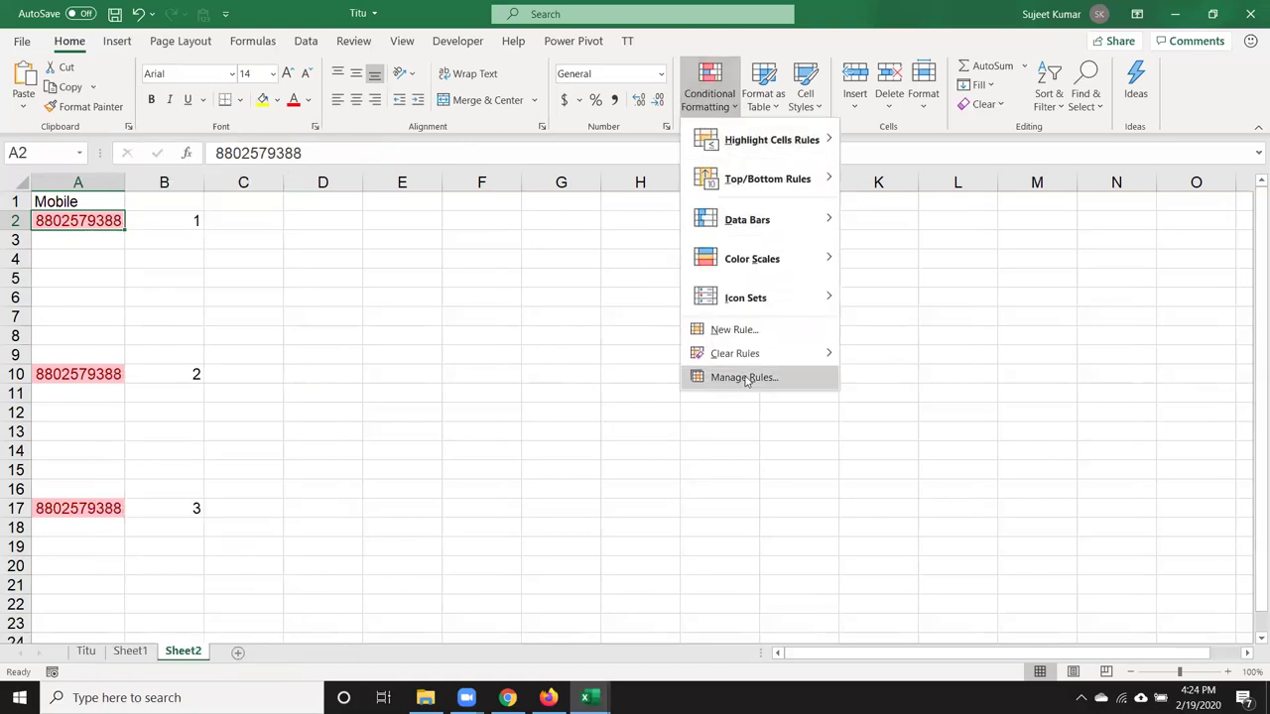
{"action": "left_click", "coordinate": [733, 330]}
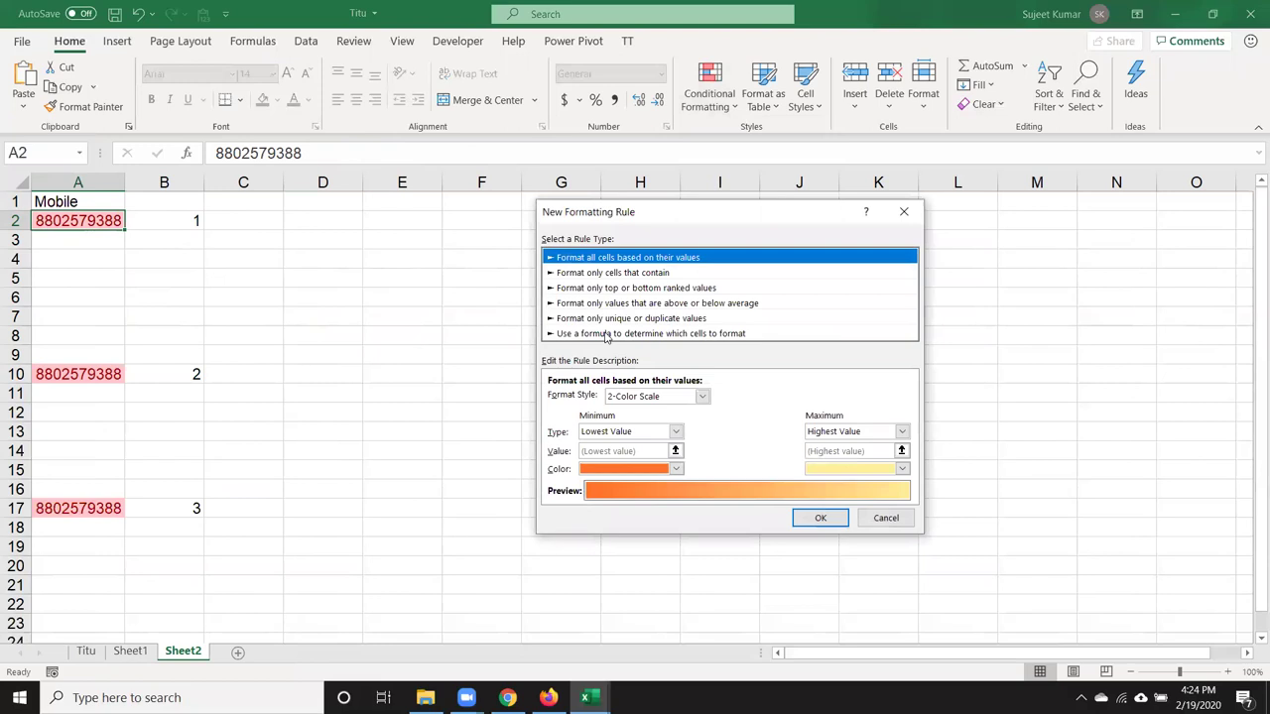
{"action": "left_click", "coordinate": [607, 334]}
{"action": "left_click", "coordinate": [581, 397]}
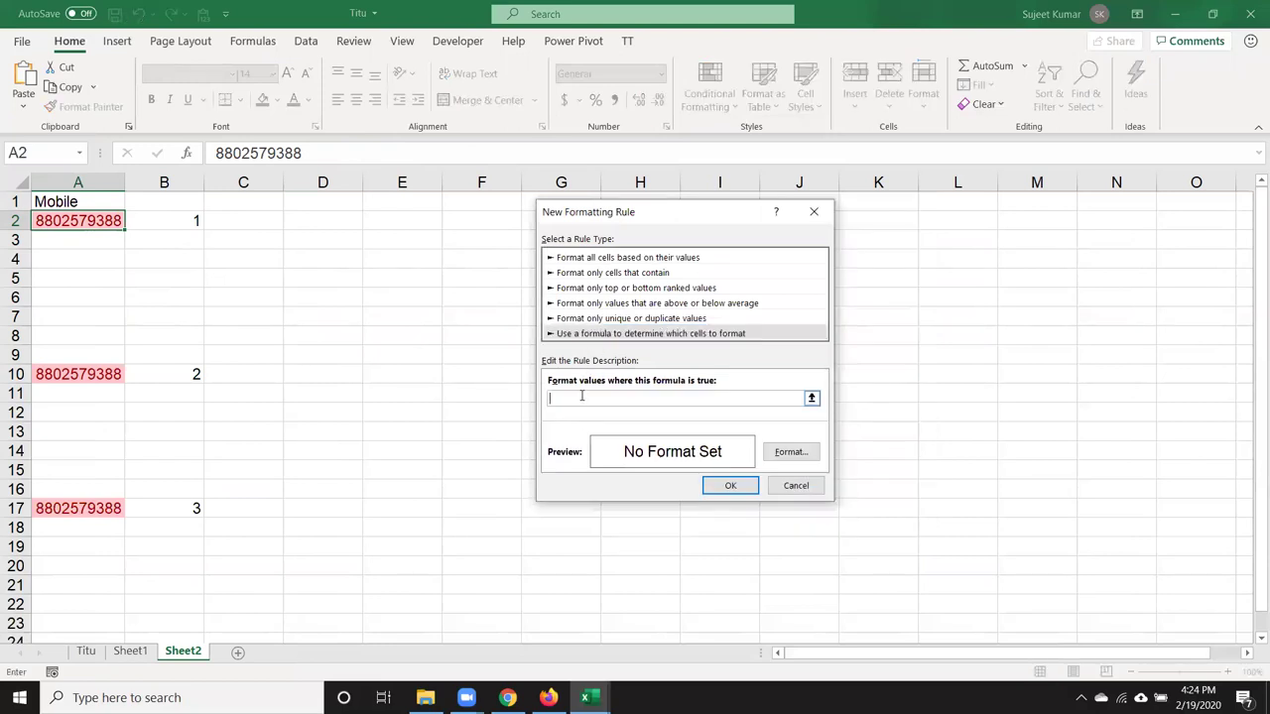
{"action": "key", "text": "ctrl+v"}
{"action": "type", "text": "="}
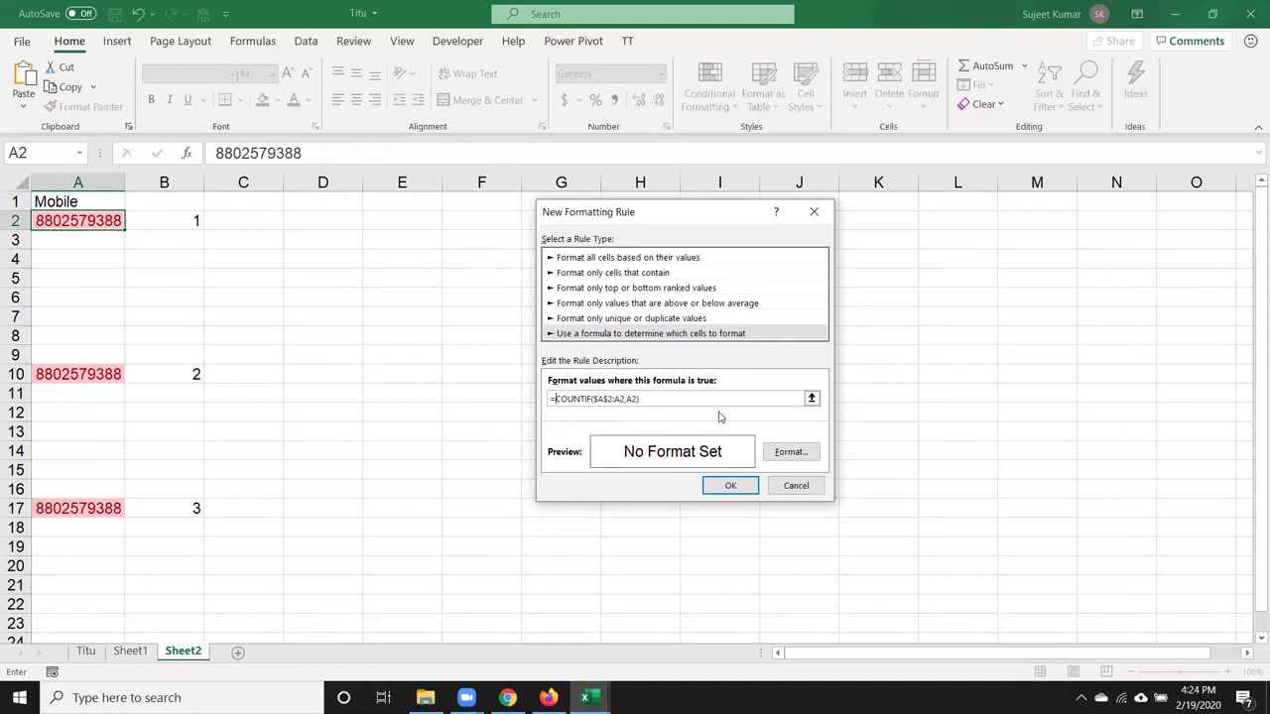
{"action": "key", "text": "End"}
Give the rule a green fill, save it, and paint it from A2 over A2:A17
{"action": "left_click", "coordinate": [800, 448]}
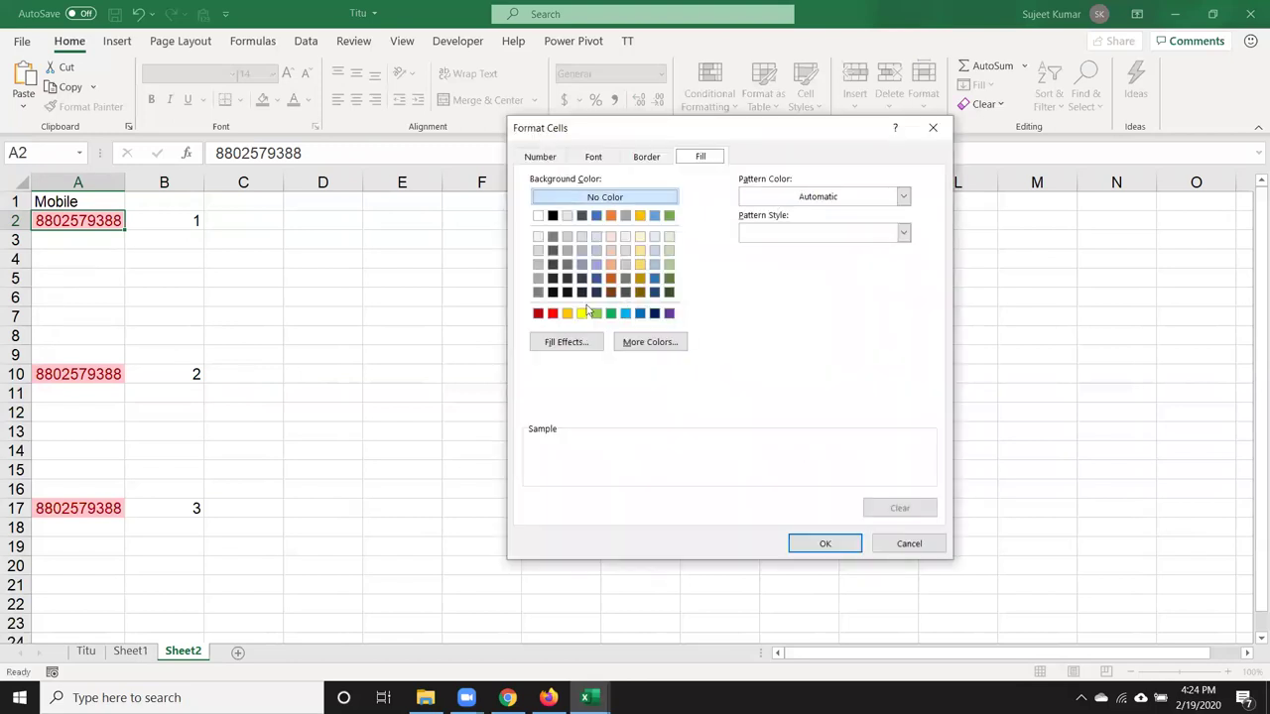
{"action": "left_click", "coordinate": [609, 315]}
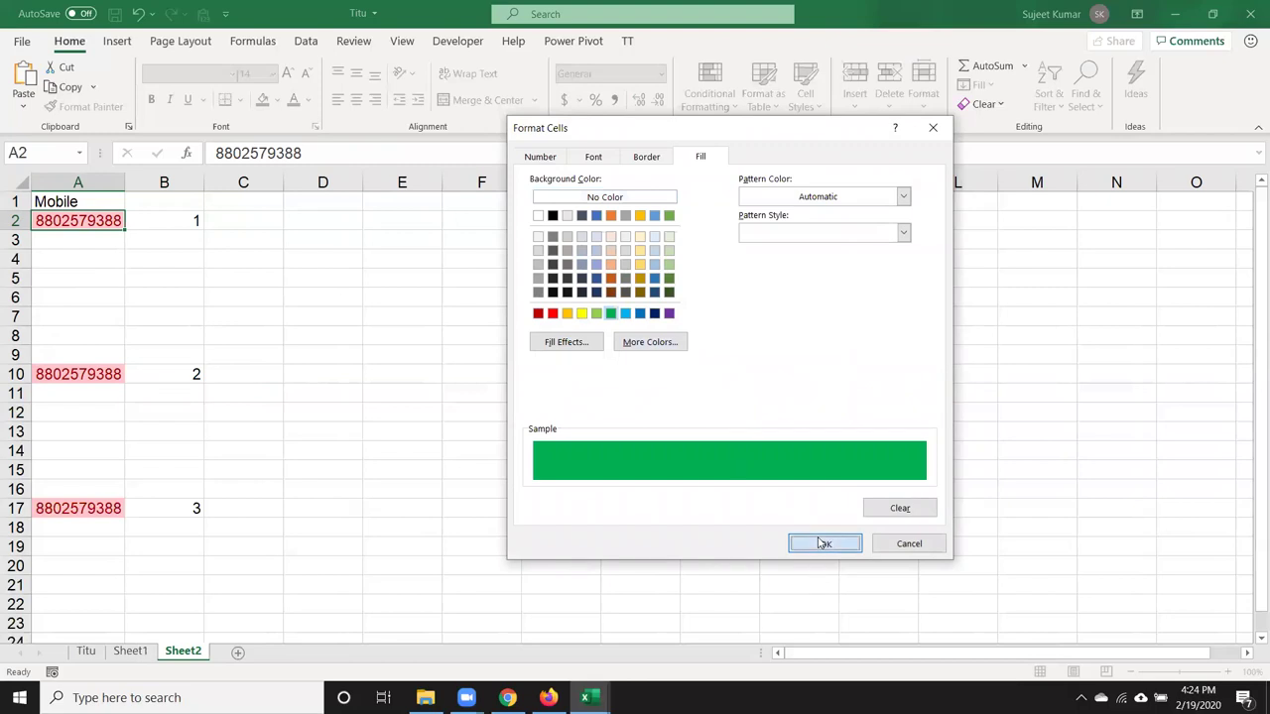
{"action": "left_click", "coordinate": [822, 543]}
{"action": "left_click", "coordinate": [730, 480]}
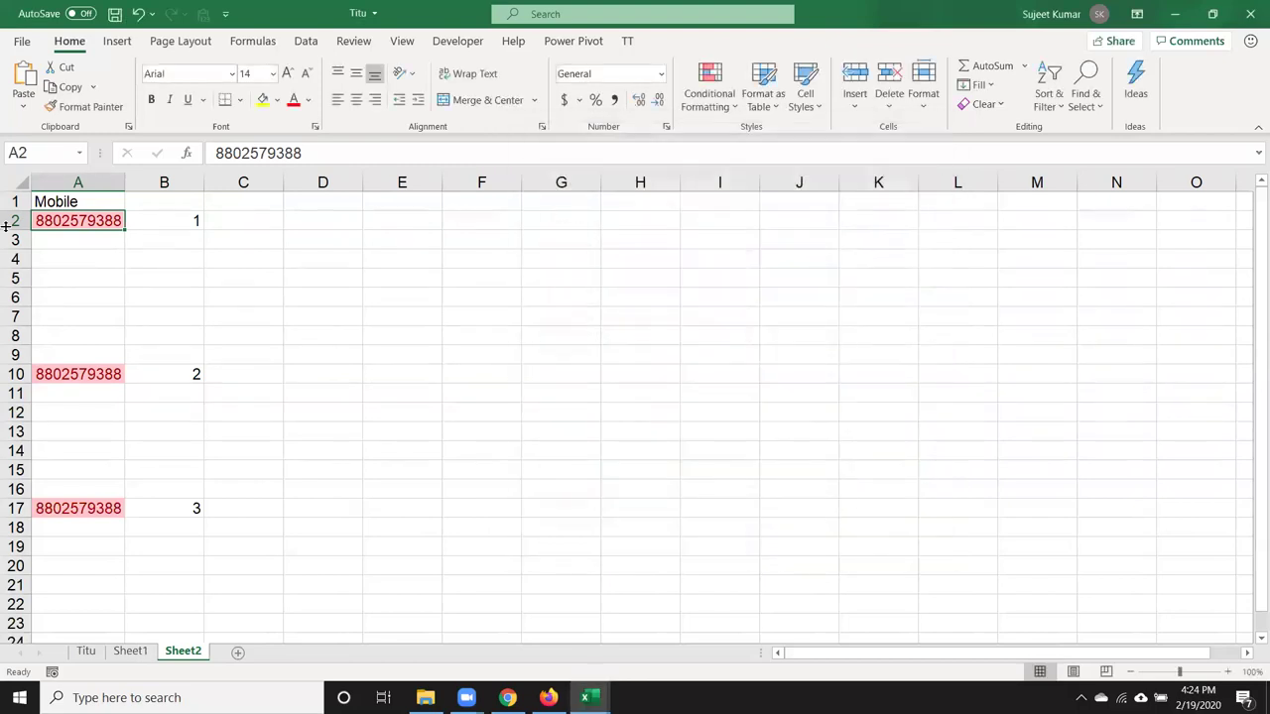
{"action": "left_click", "coordinate": [87, 106]}
{"action": "left_click_drag", "start_coordinate": [79, 220], "coordinate": [74, 509]}
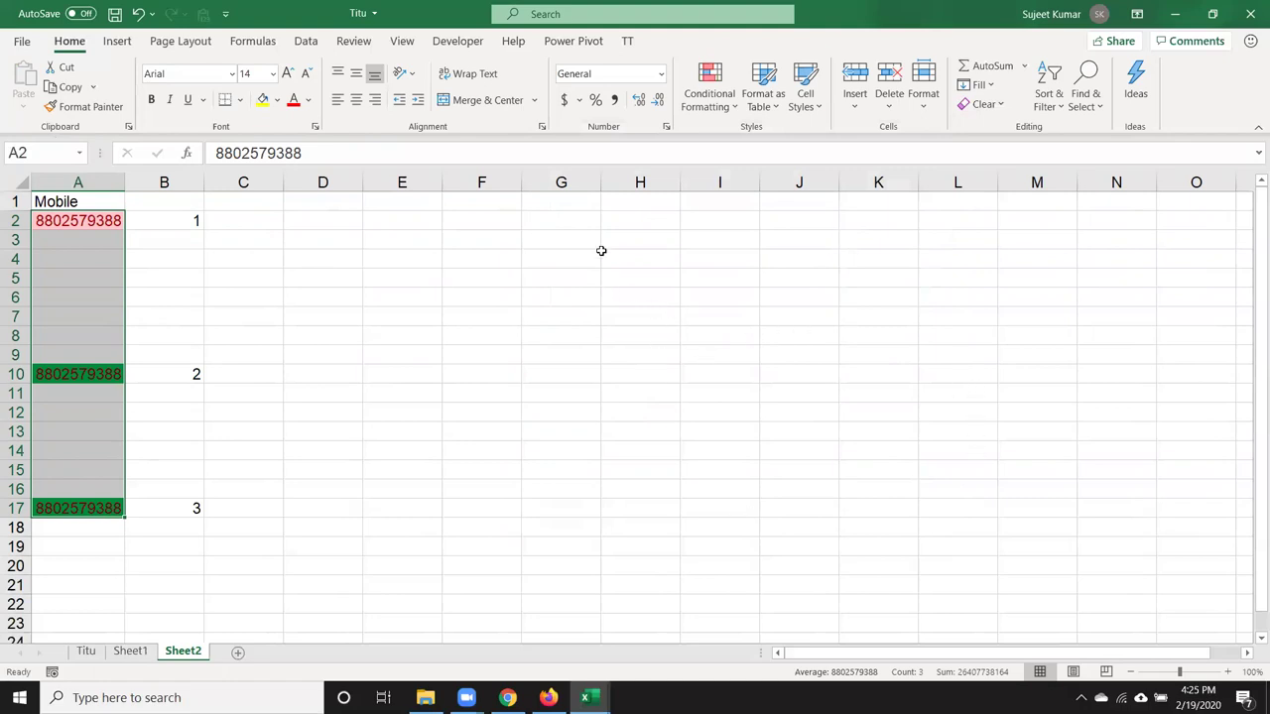
{"action": "left_click", "coordinate": [579, 216]}
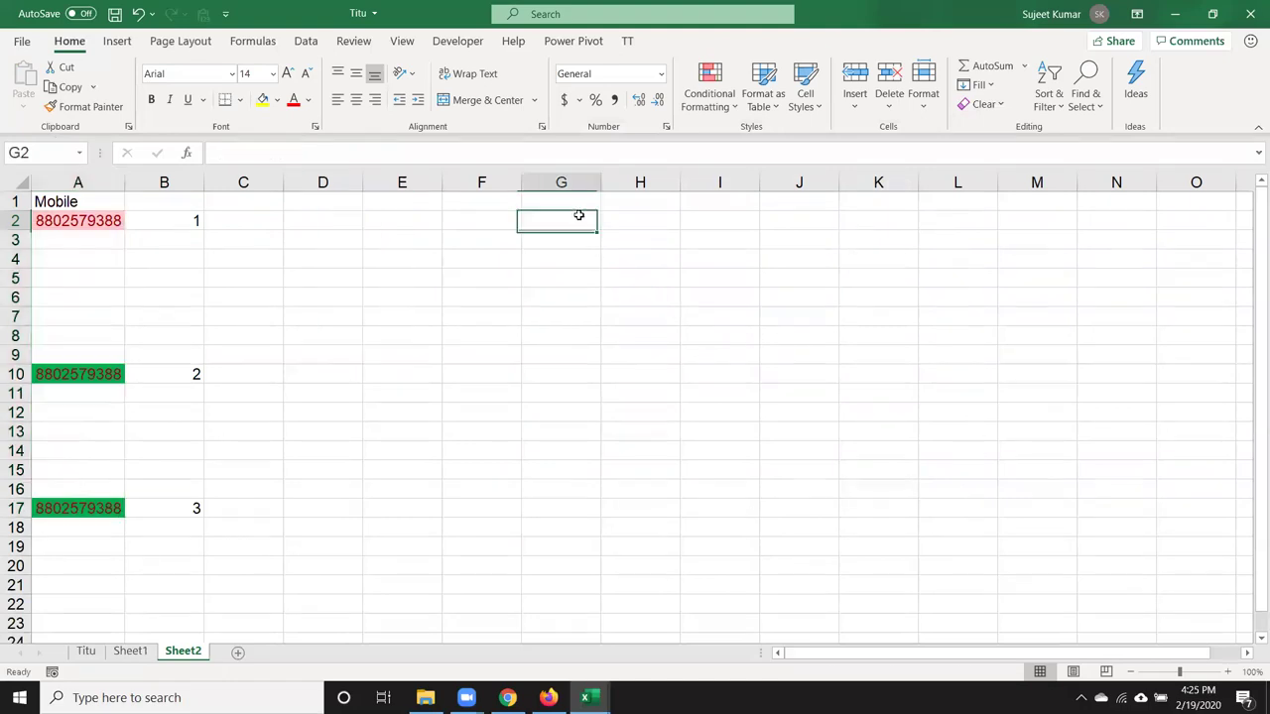
Add headings A/c in H1 and B Link in D1
{"action": "left_click", "coordinate": [640, 197]}
{"action": "type", "text": "A"}
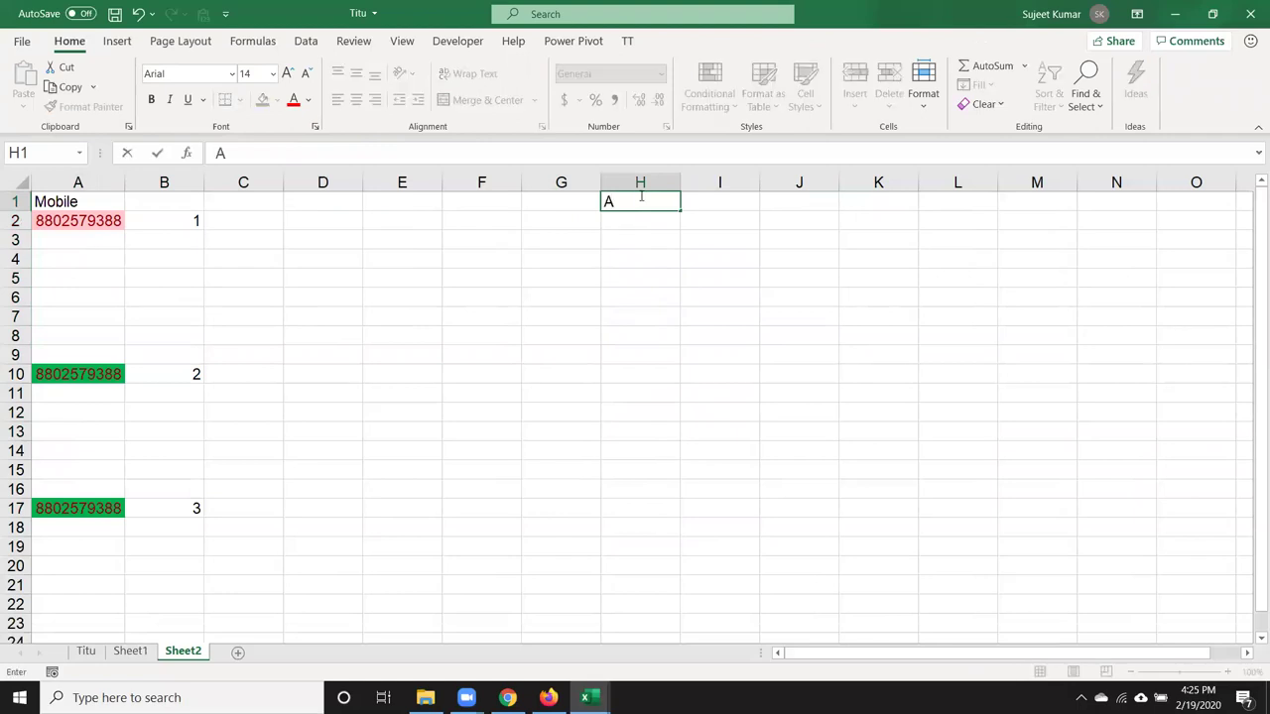
{"action": "type", "text": "/c"}
{"action": "key", "text": "Return"}
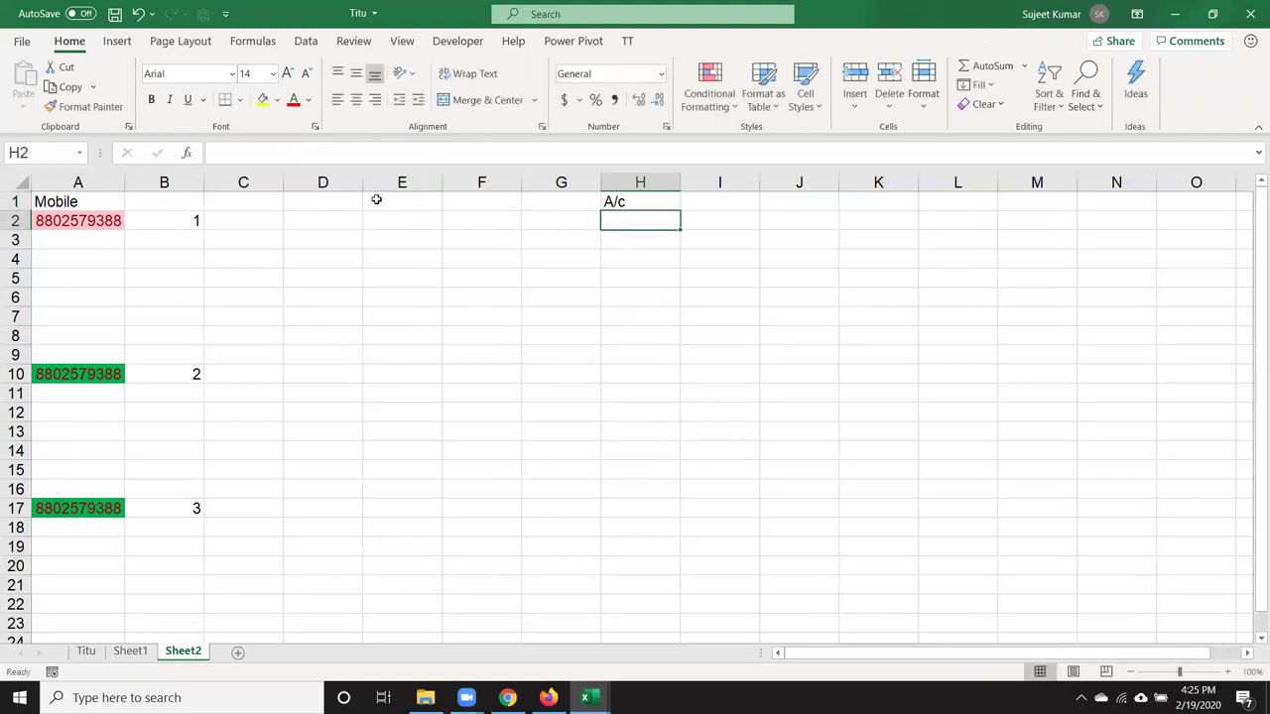
{"action": "left_click", "coordinate": [359, 204]}
{"action": "type", "text": "B "}
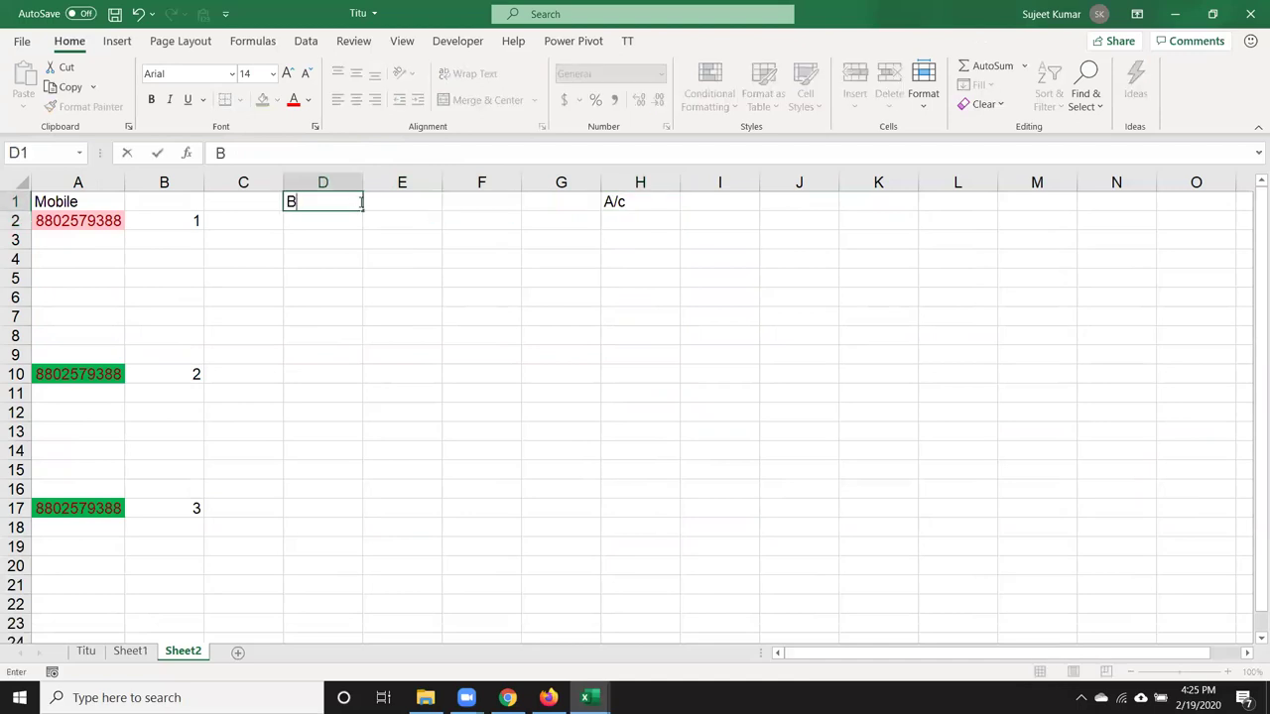
{"action": "type", "text": "Link"}
{"action": "key", "text": "Return"}
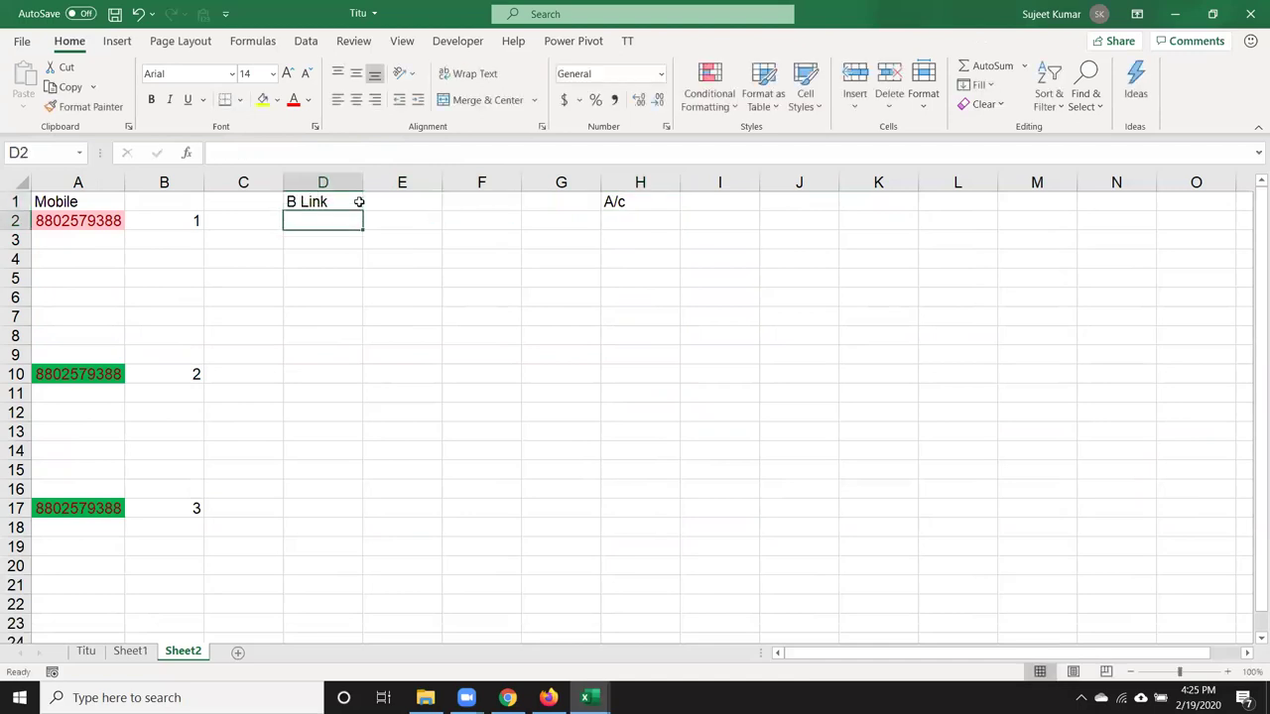
Enter B Link values 5, 6, 8, 10, 15, 16 and 19 down D2:D8
{"action": "type", "text": "5 6 8 10"}
{"action": "key", "text": "Return"}
{"action": "type", "text": "15"}
{"action": "key", "text": "Return"}
{"action": "type", "text": "16"}
{"action": "key", "text": "Return"}
{"action": "type", "text": "19"}
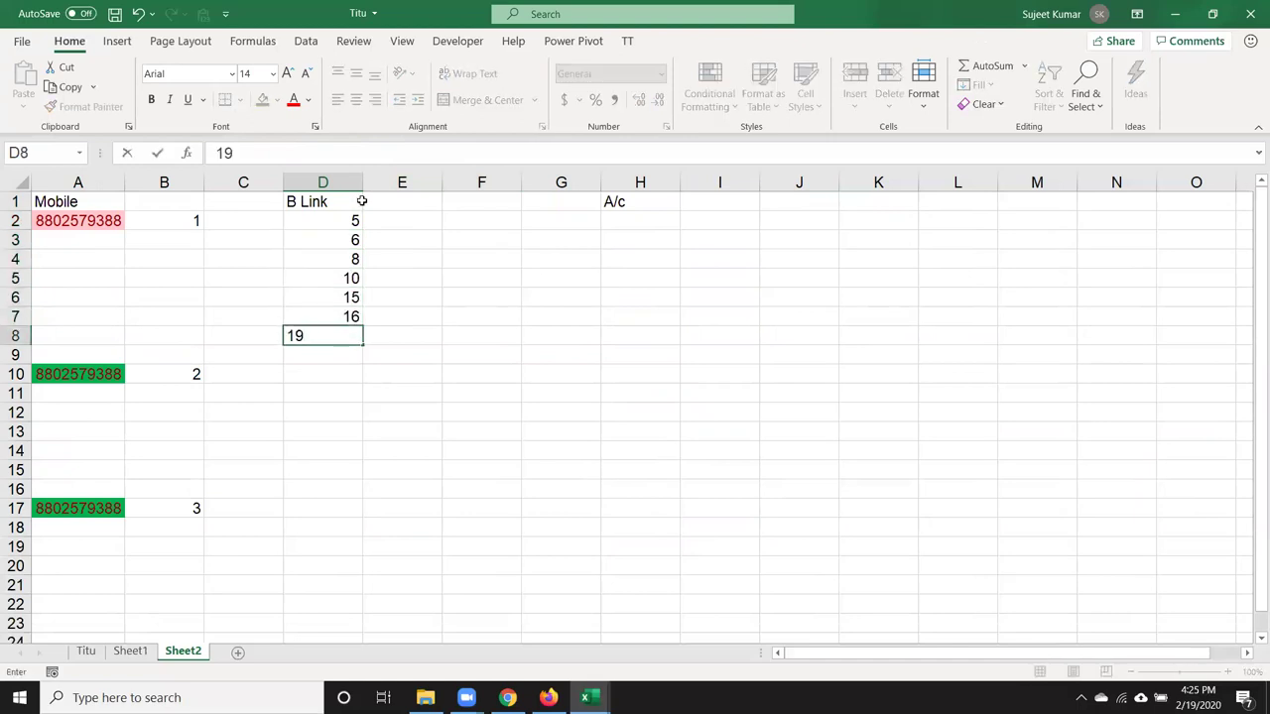
{"action": "left_click", "coordinate": [511, 315]}
Select H2:H7 under the A/c heading, ending on H2
{"action": "mouse_move", "coordinate": [635, 220]}
{"action": "left_mouse_down"}
{"action": "mouse_move", "coordinate": [629, 323]}
{"action": "mouse_move", "coordinate": [618, 318]}
{"action": "left_mouse_up"}
{"action": "left_click", "coordinate": [622, 312]}
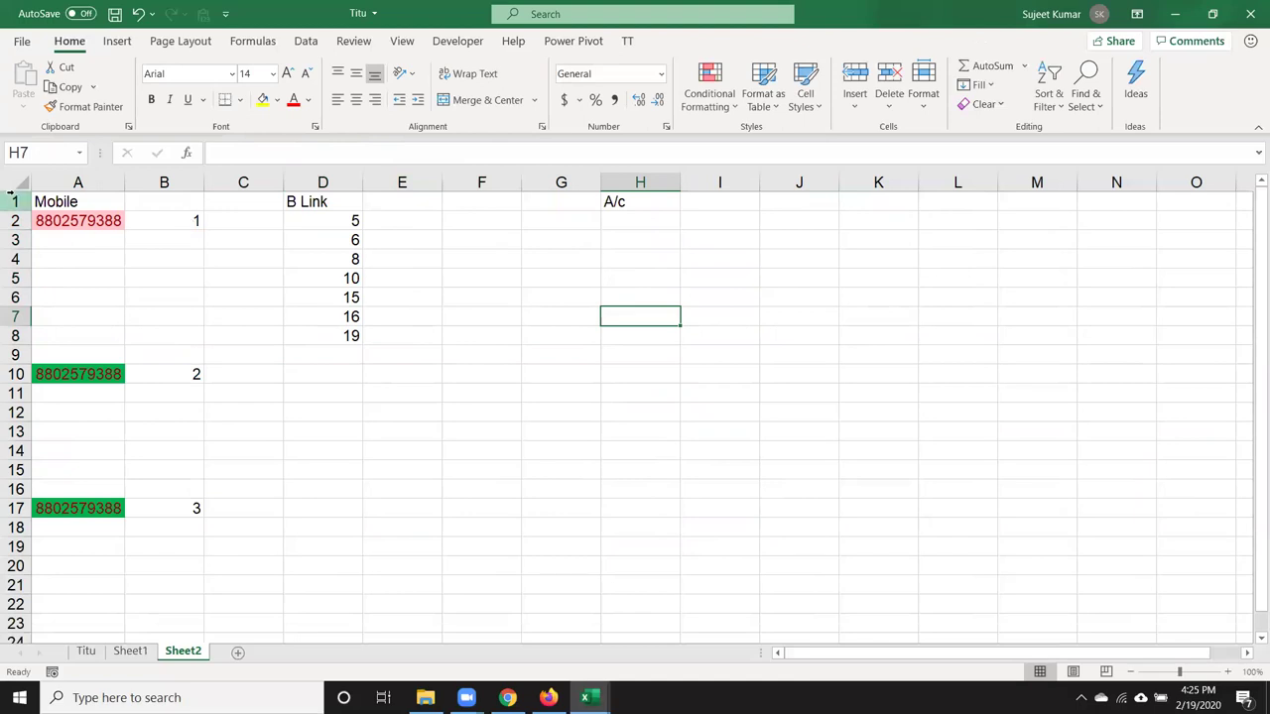
{"action": "left_click", "coordinate": [614, 216]}
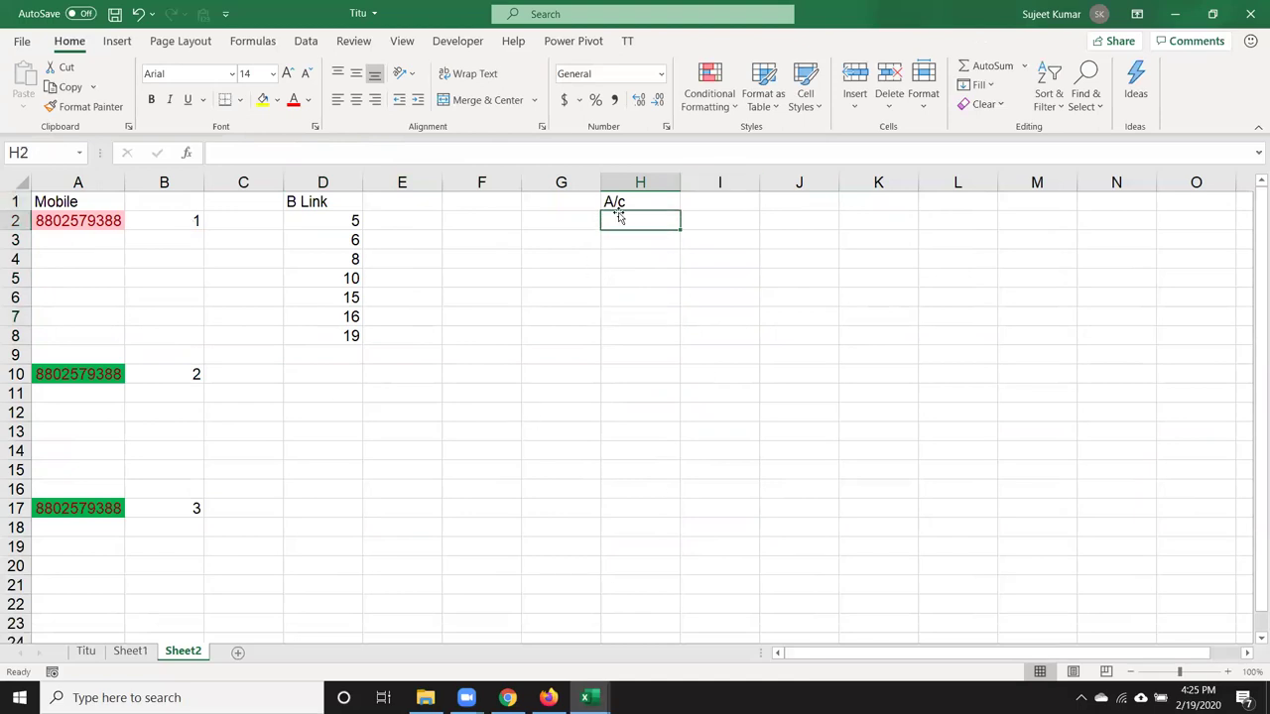
Start a new formula-based conditional formatting rule for cell H2
{"action": "left_click", "coordinate": [714, 117]}
{"action": "left_click", "coordinate": [760, 328]}
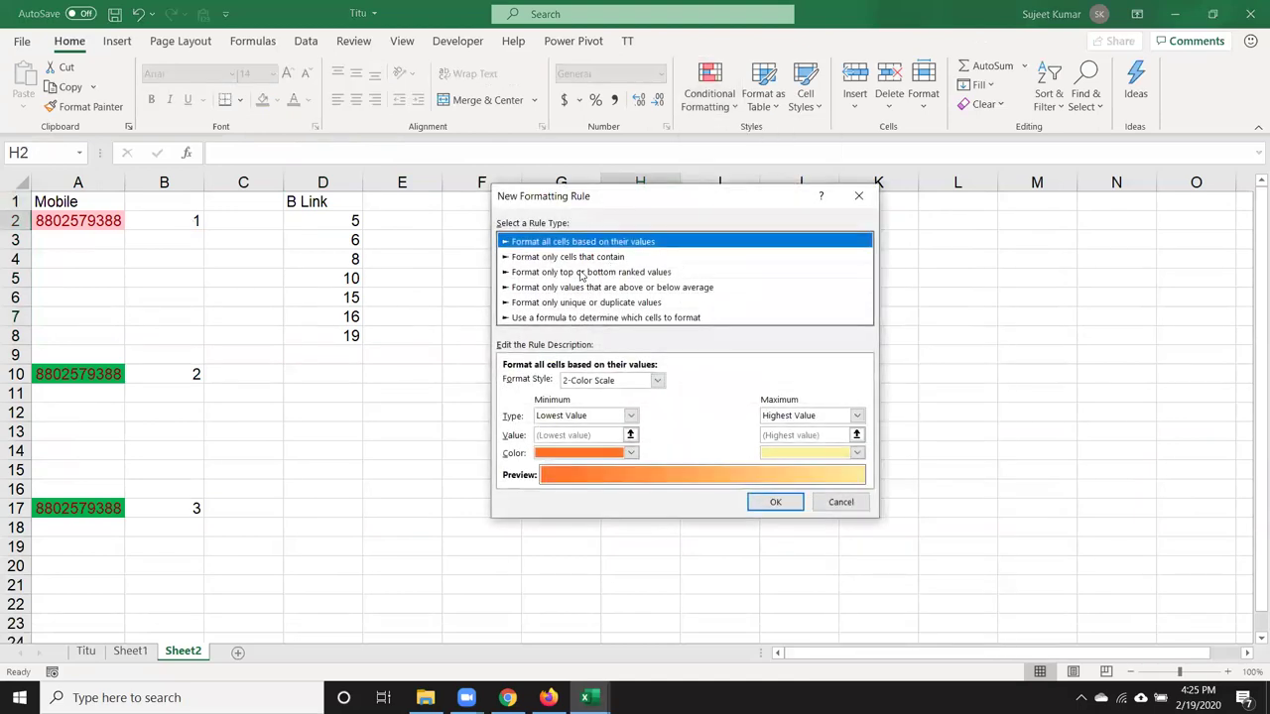
{"action": "left_click", "coordinate": [586, 318]}
{"action": "left_click_drag", "start_coordinate": [598, 197], "coordinate": [957, 205]}
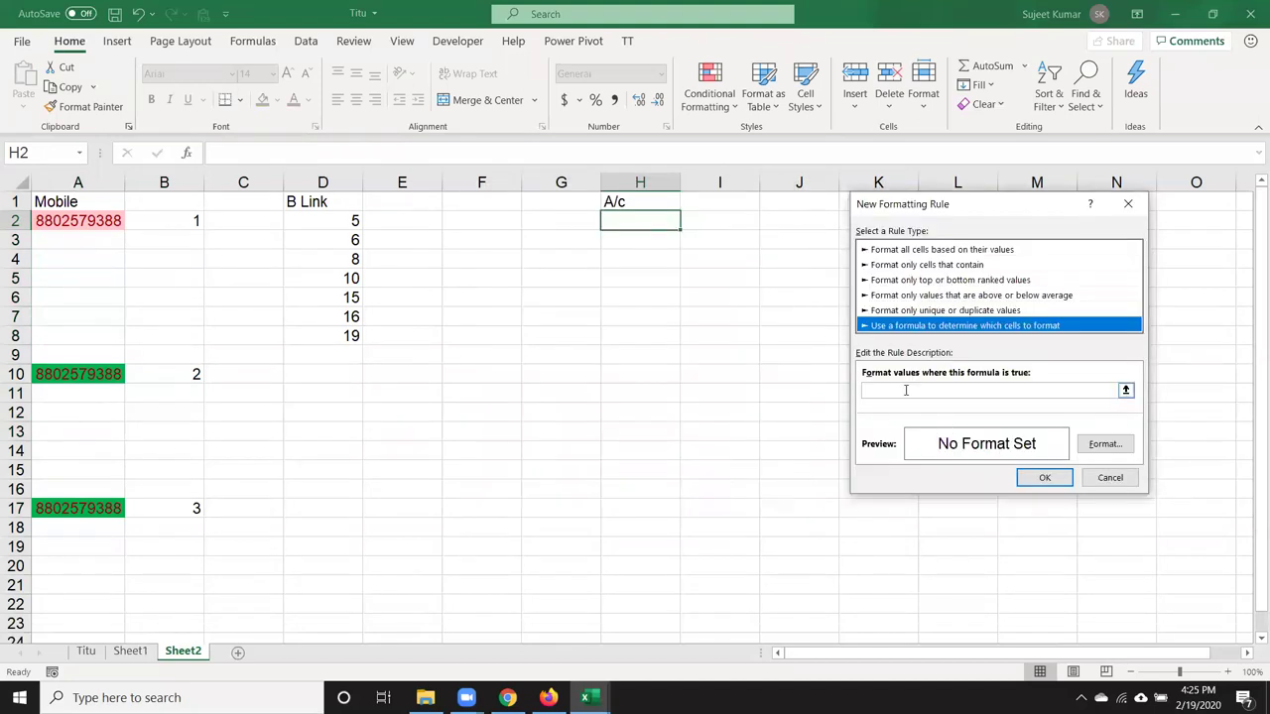
{"action": "left_click", "coordinate": [905, 390]}
Enter the rule formula =countif($D:$D,$H2)>=1
{"action": "type", "text": "="}
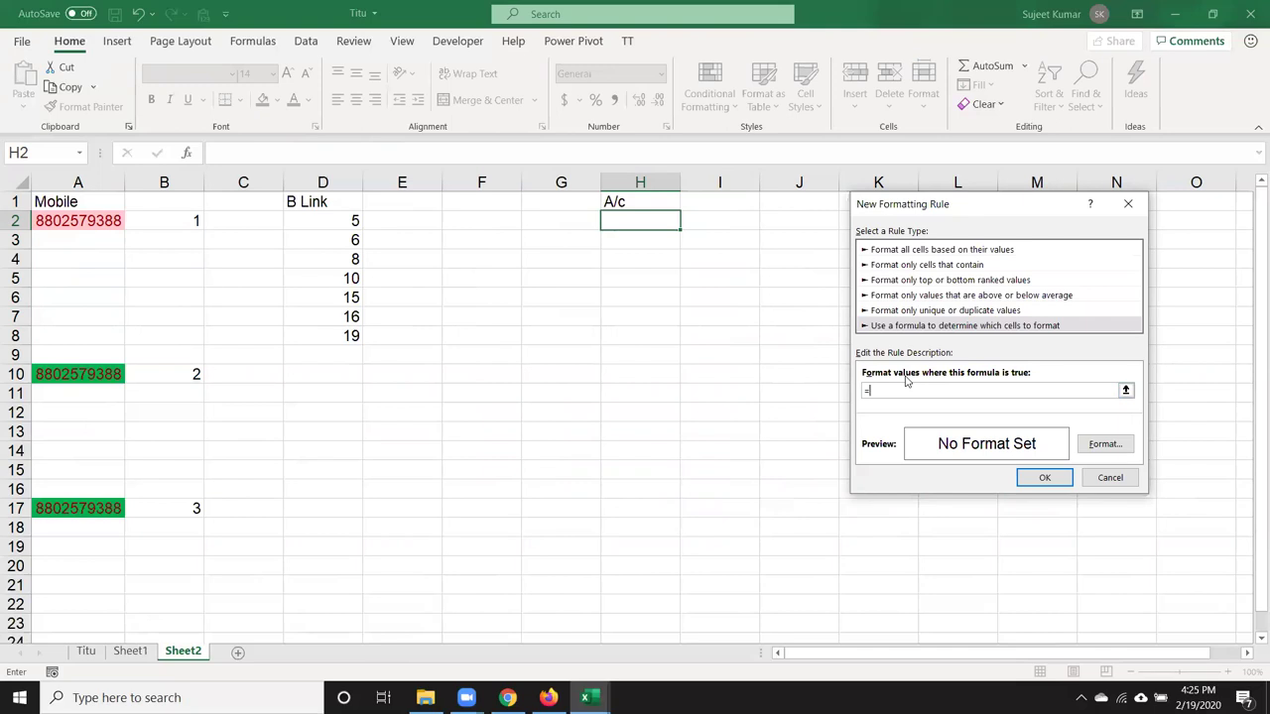
{"action": "type", "text": "counti"}
{"action": "type", "text": "f("}
{"action": "left_click", "coordinate": [323, 183]}
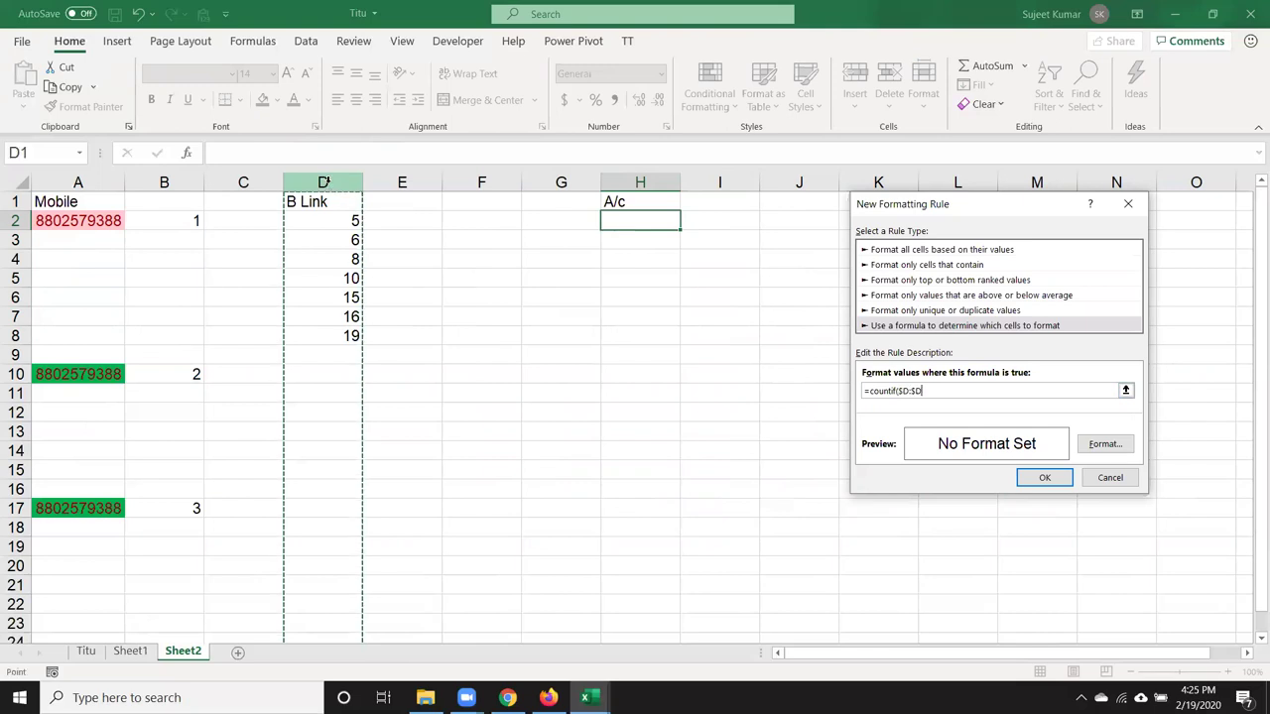
{"action": "type", "text": ","}
{"action": "left_click", "coordinate": [629, 226]}
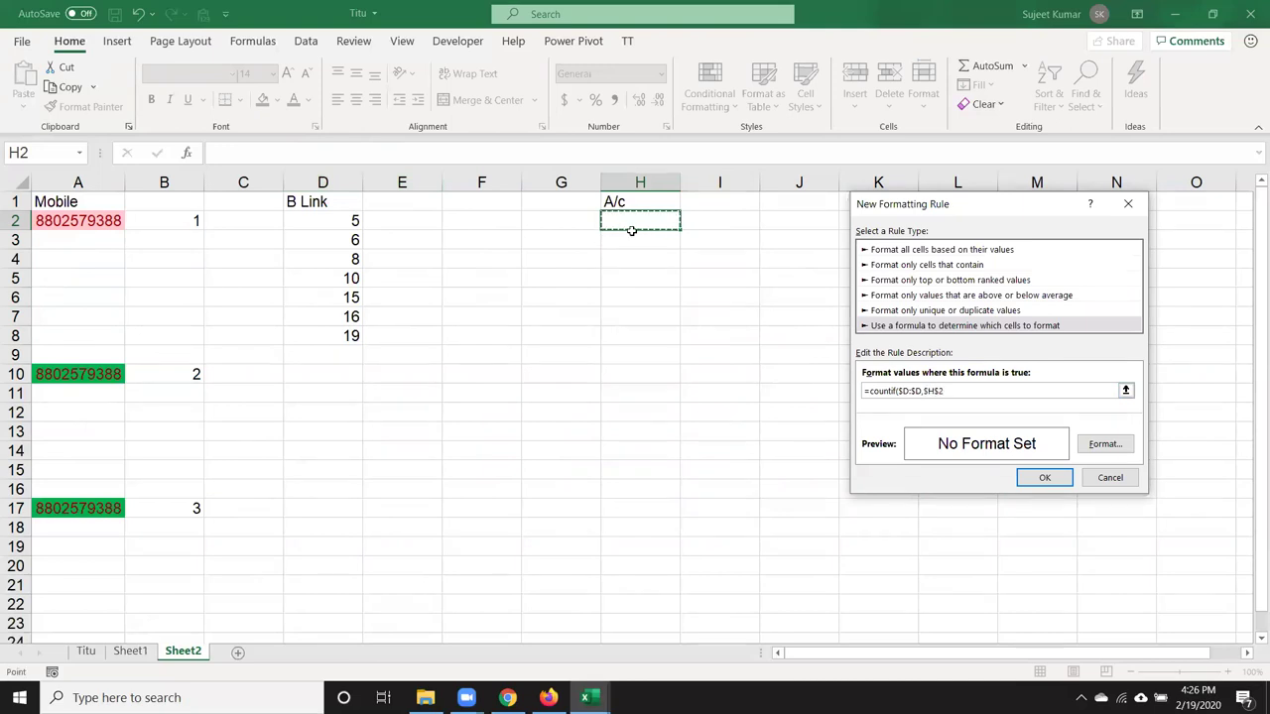
{"action": "left_click", "coordinate": [948, 393]}
{"action": "key", "text": "BackSpace"}
{"action": "left_click", "coordinate": [985, 386]}
{"action": "type", "text": ")>="}
{"action": "type", "text": "1"}
Give matching cells a red fill and save the A/c rule
{"action": "left_click", "coordinate": [1084, 452]}
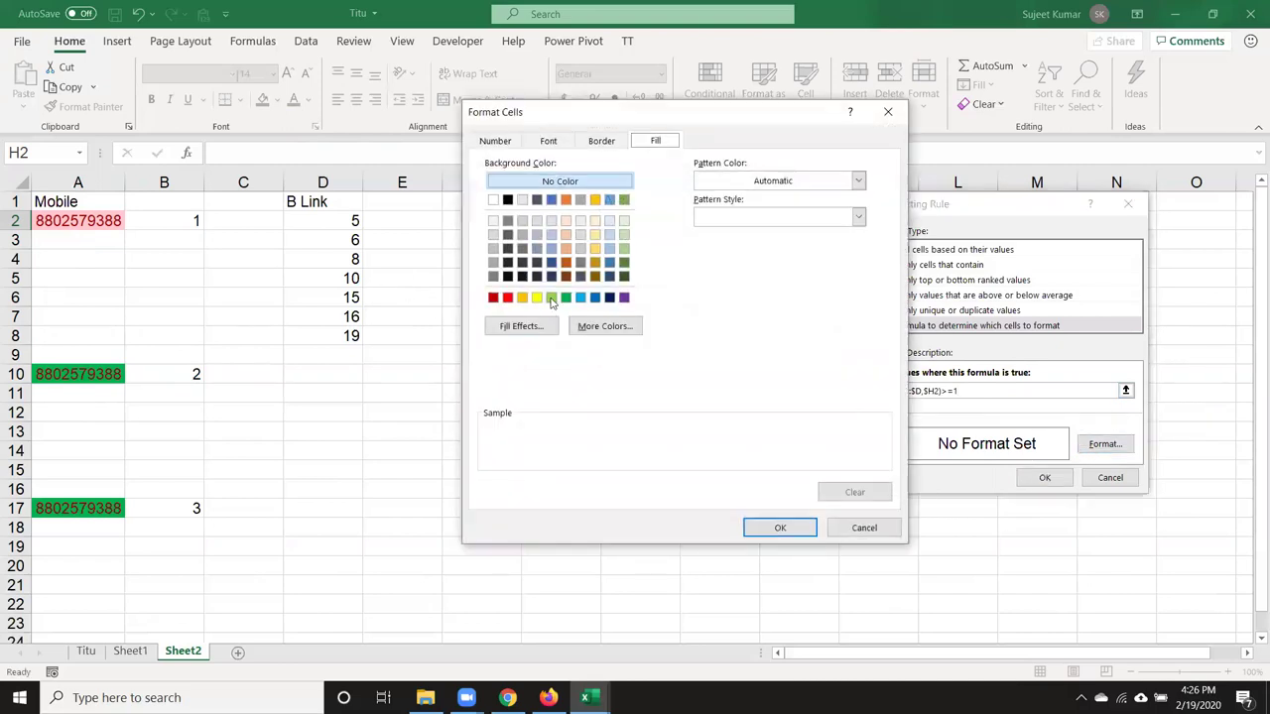
{"action": "left_click", "coordinate": [510, 297]}
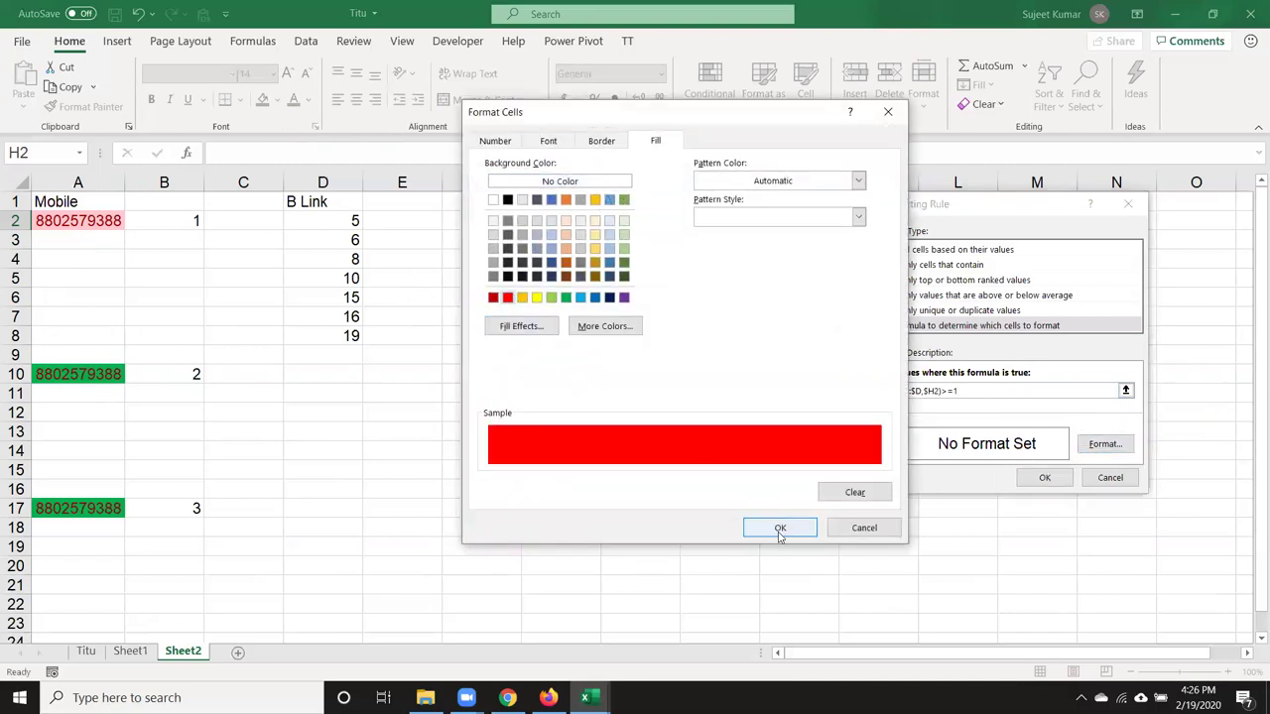
{"action": "left_click", "coordinate": [774, 526]}
{"action": "left_click", "coordinate": [1043, 476]}
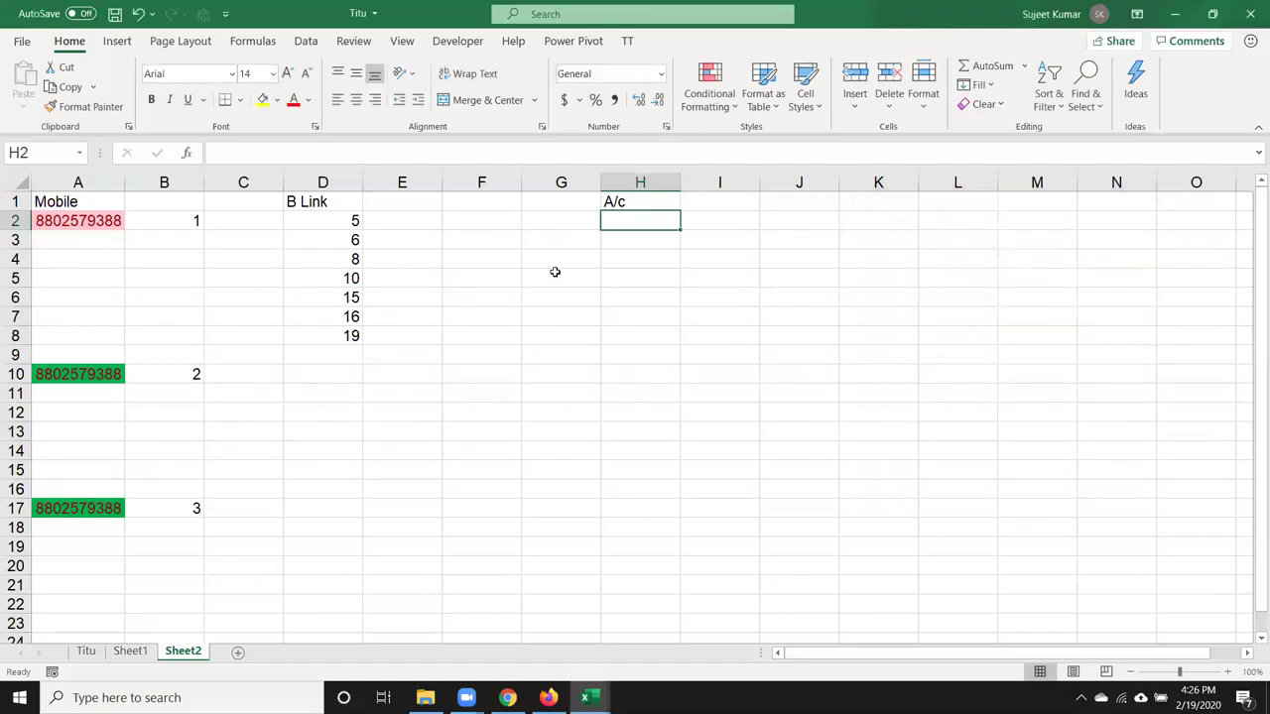
Copy H2 and paste only its formatting onto H3:H17 via Paste Special
{"action": "key", "text": "ctrl+c"}
{"action": "left_click_drag", "start_coordinate": [623, 243], "coordinate": [623, 527]}
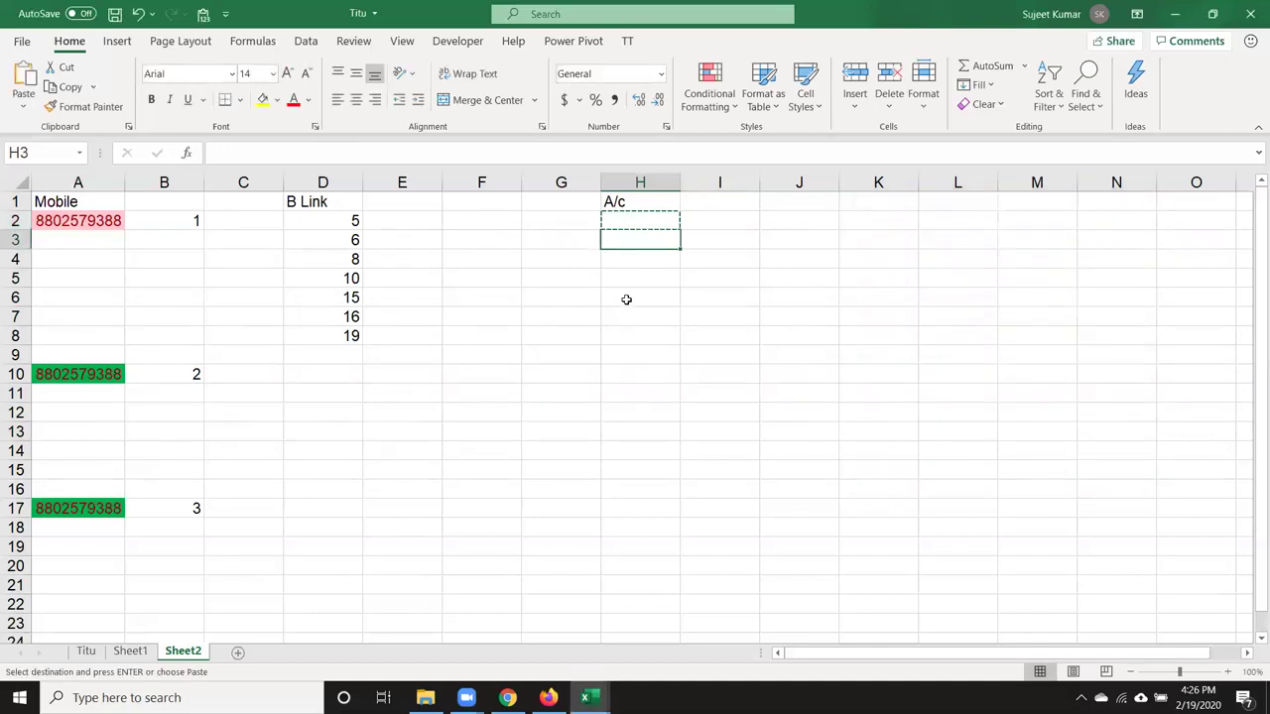
{"action": "right_click", "coordinate": [621, 462]}
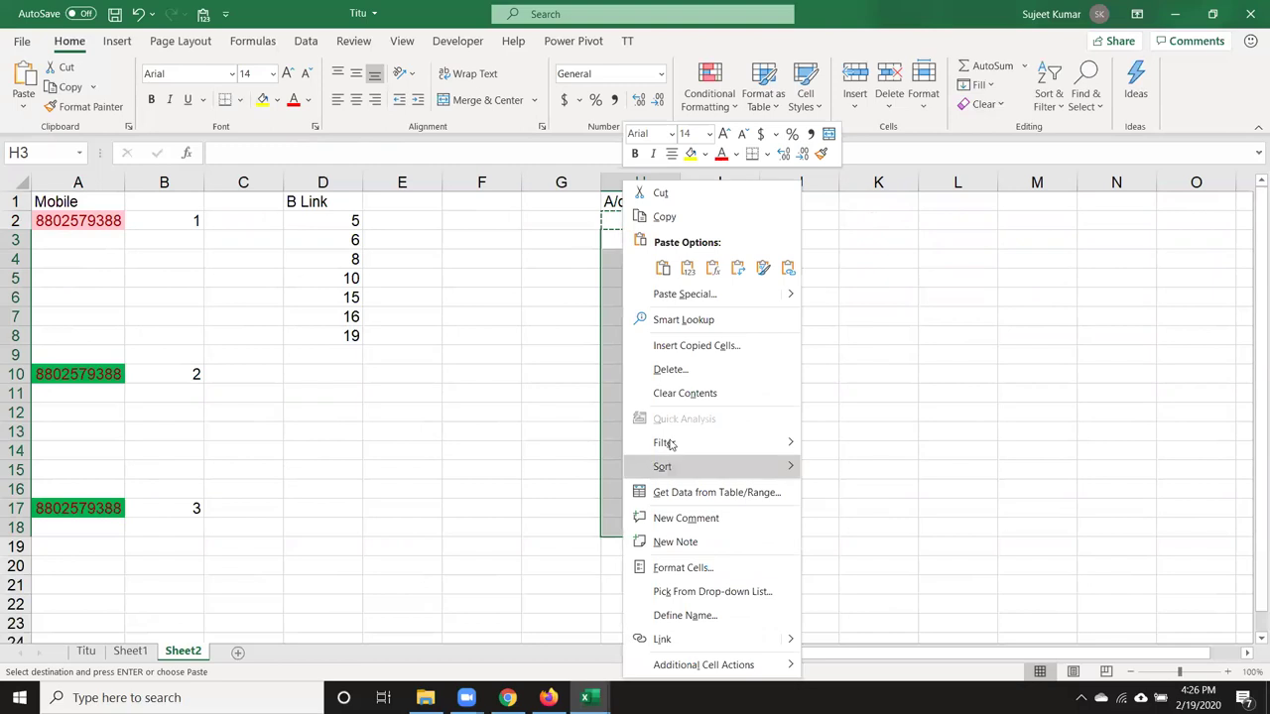
{"action": "left_click", "coordinate": [665, 295]}
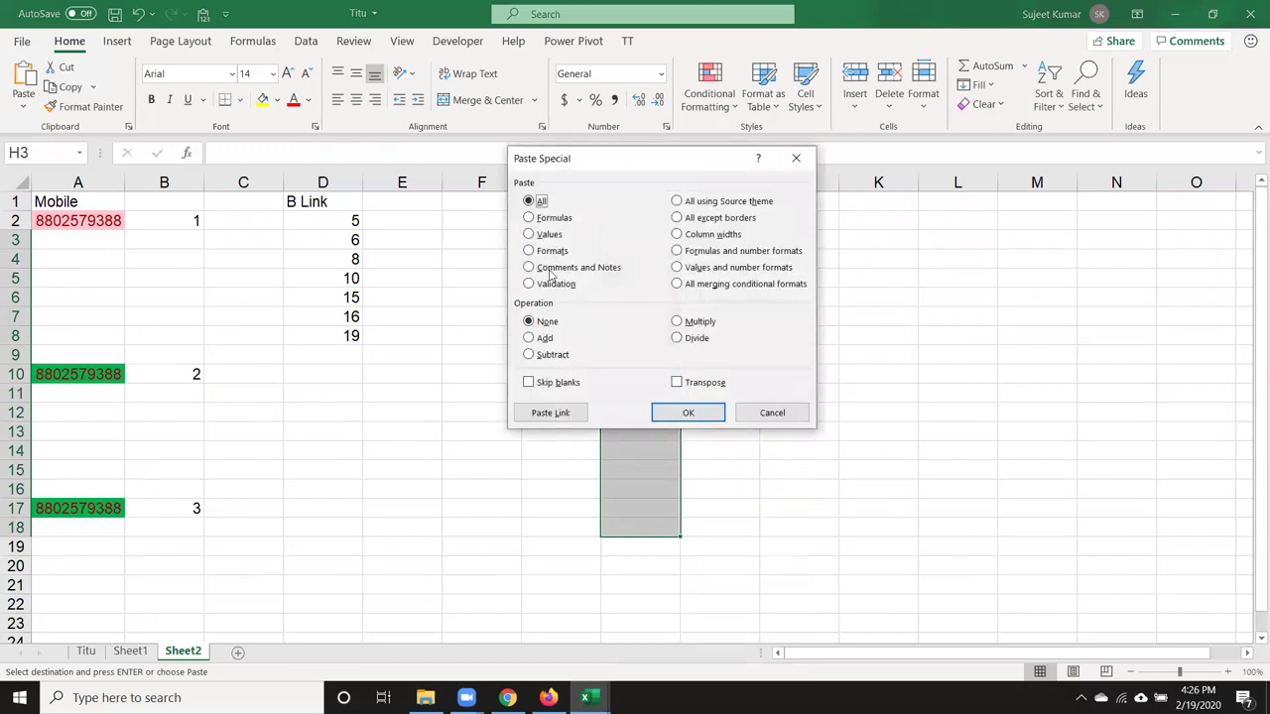
{"action": "left_click", "coordinate": [551, 251]}
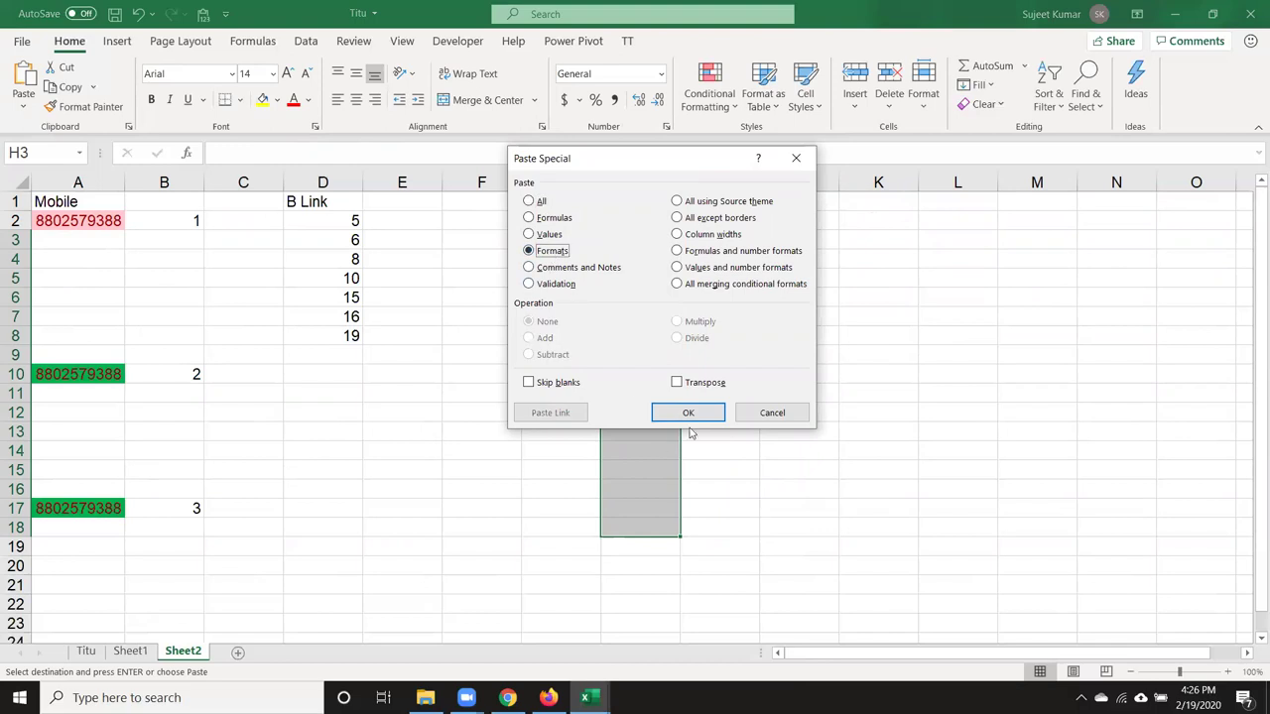
{"action": "left_click", "coordinate": [686, 415]}
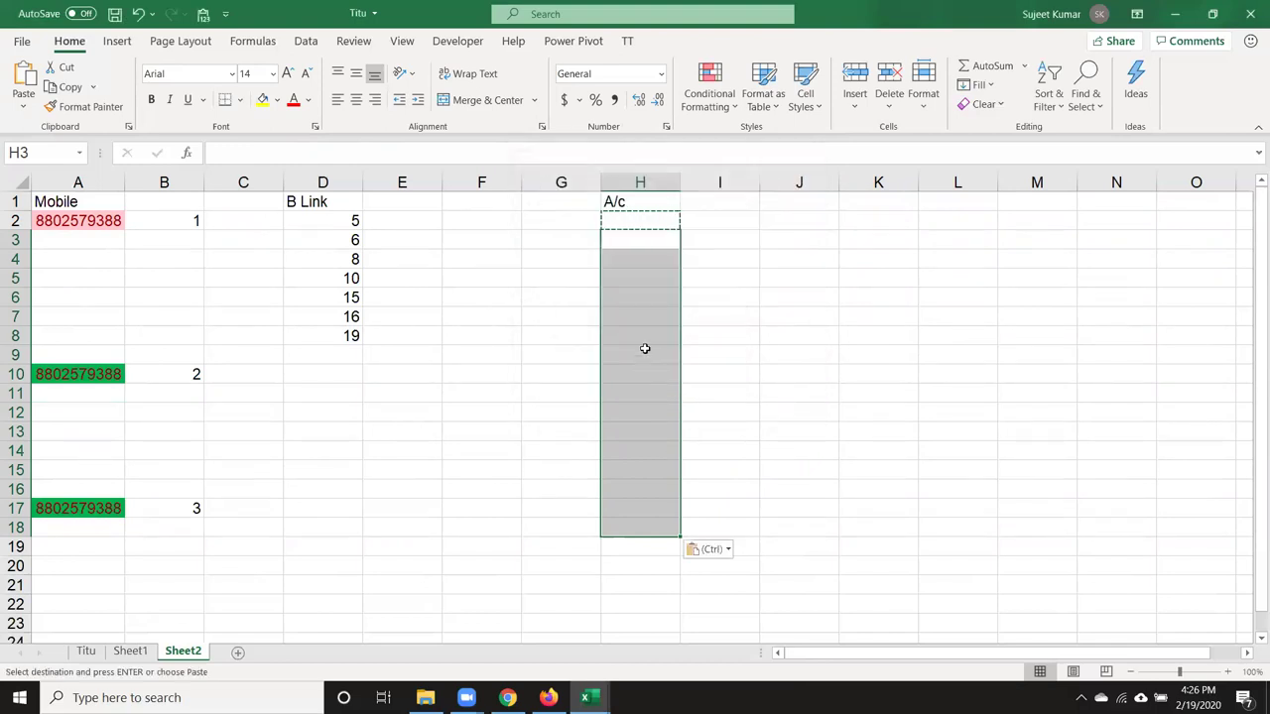
Enter test values 1 in H2 and 5 in H3, then select cell K1
{"action": "key", "text": "Escape"}
{"action": "double_click", "coordinate": [629, 223]}
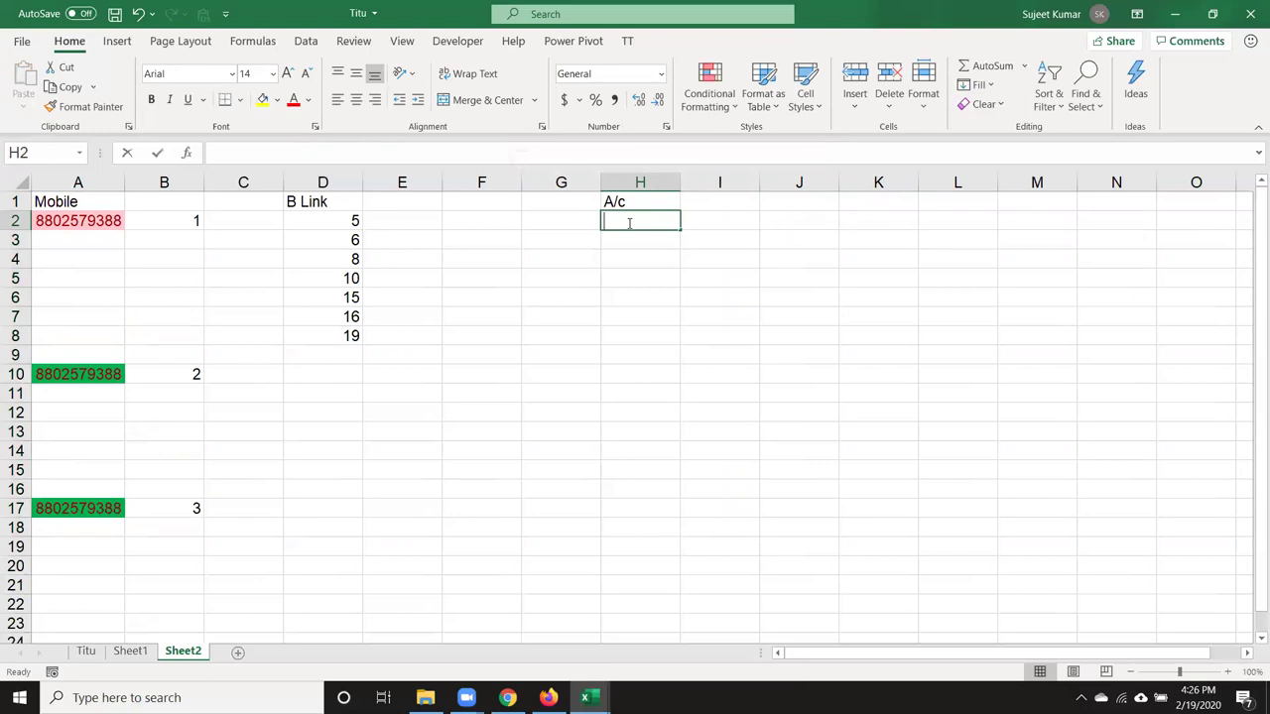
{"action": "type", "text": "1"}
{"action": "key", "text": "Return"}
{"action": "type", "text": "5"}
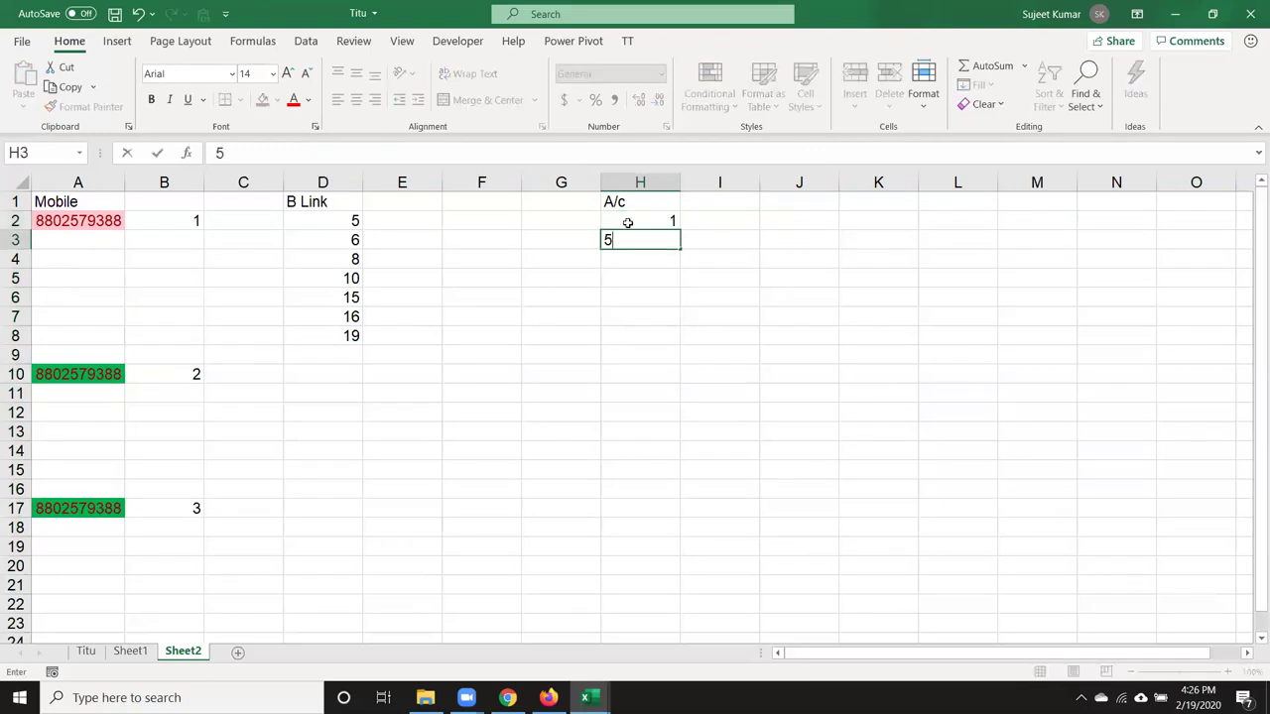
{"action": "key", "text": "Return"}
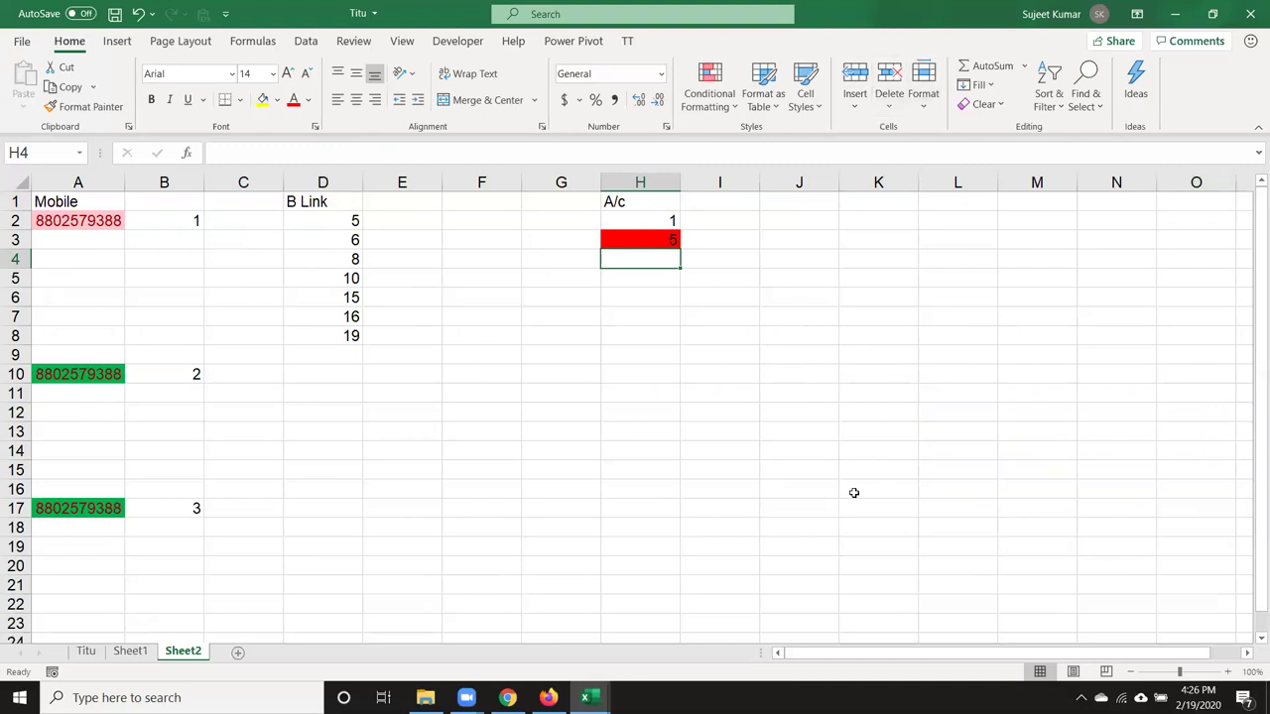
{"action": "left_click", "coordinate": [827, 195]}
{"action": "left_click", "coordinate": [875, 208]}
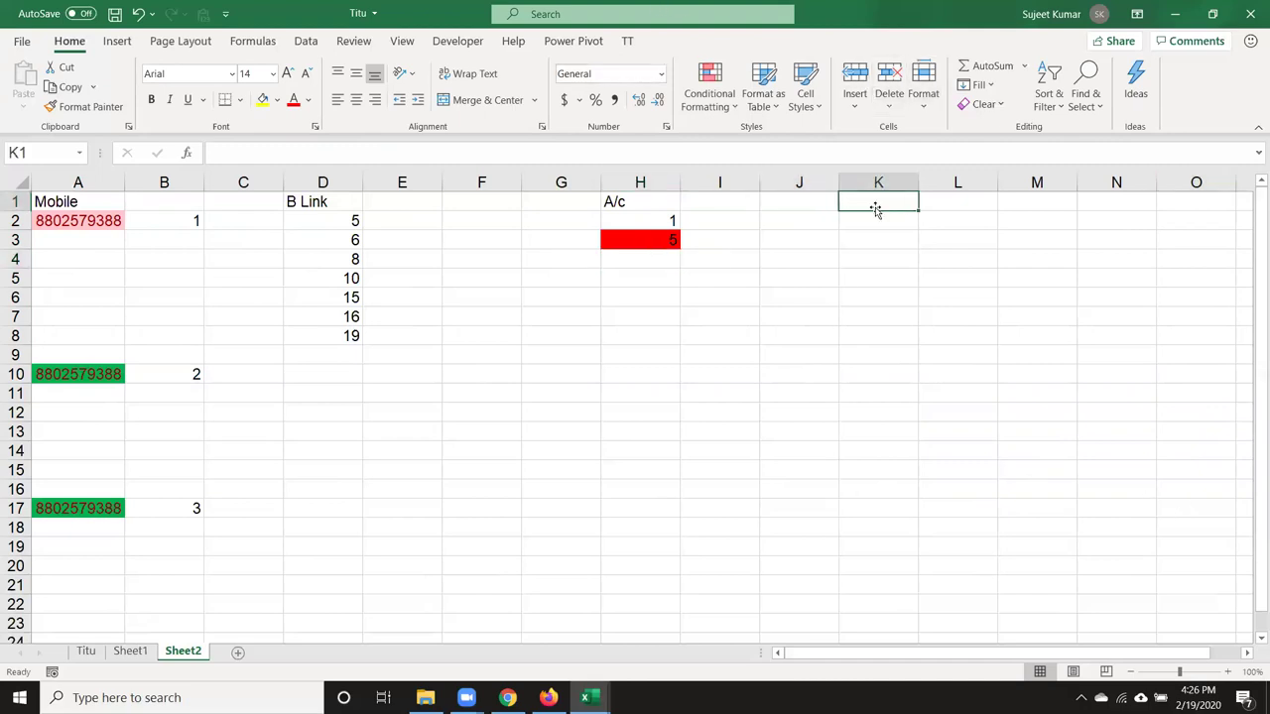
Type the heading 'Mobile' in cell K1
{"action": "type", "text": "Mobile"}
{"action": "key", "text": "Return"}
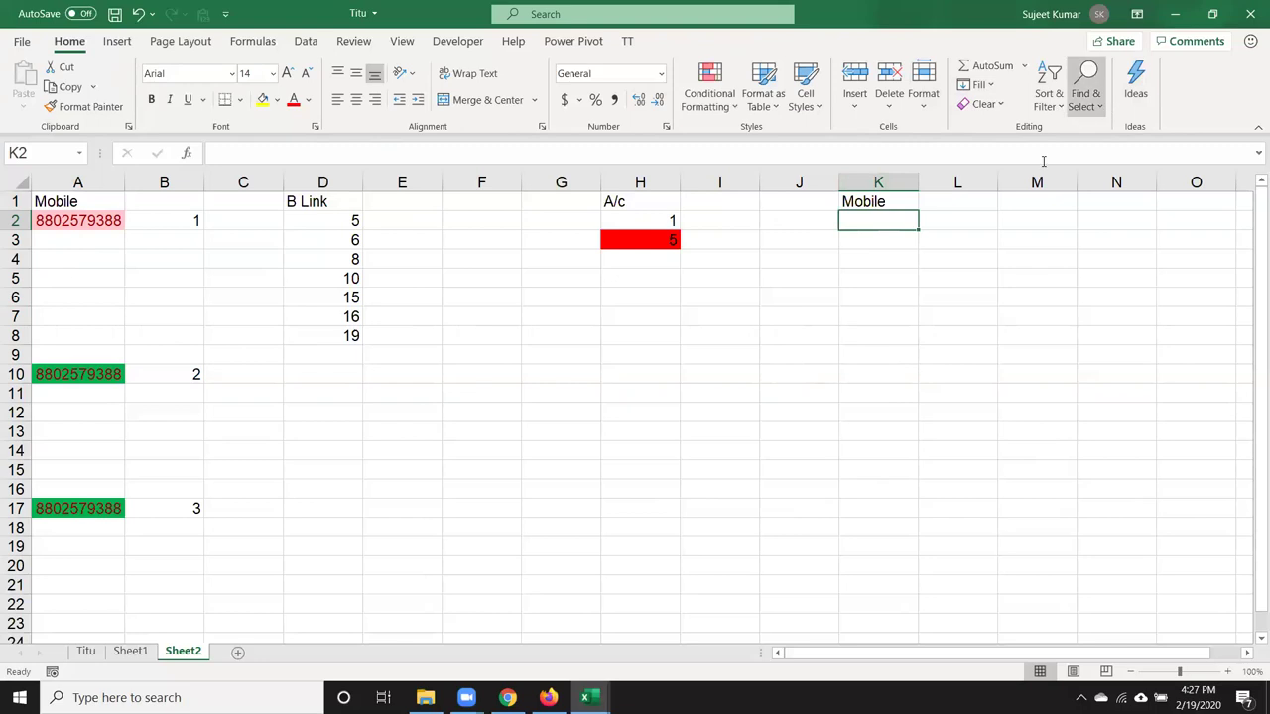
Start a new formula-based conditional formatting rule for K2
{"action": "left_click", "coordinate": [709, 99]}
{"action": "left_click", "coordinate": [719, 330]}
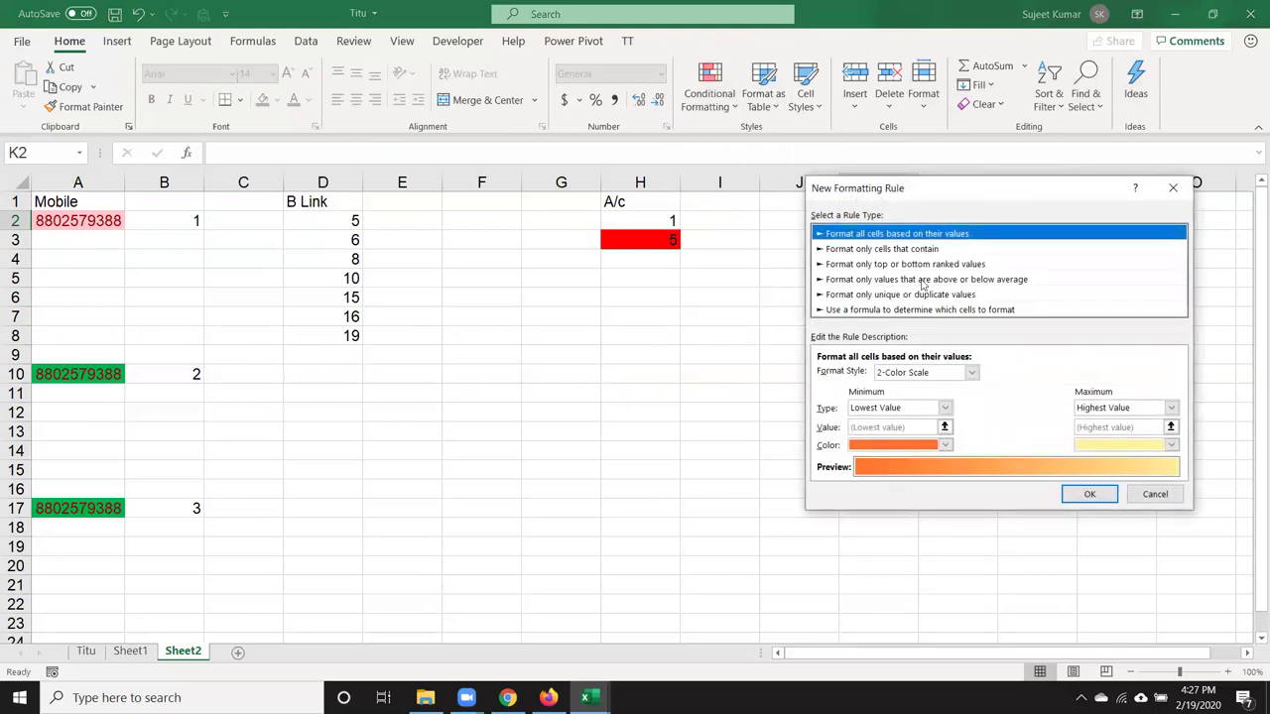
{"action": "left_click_drag", "start_coordinate": [978, 201], "coordinate": [478, 122]}
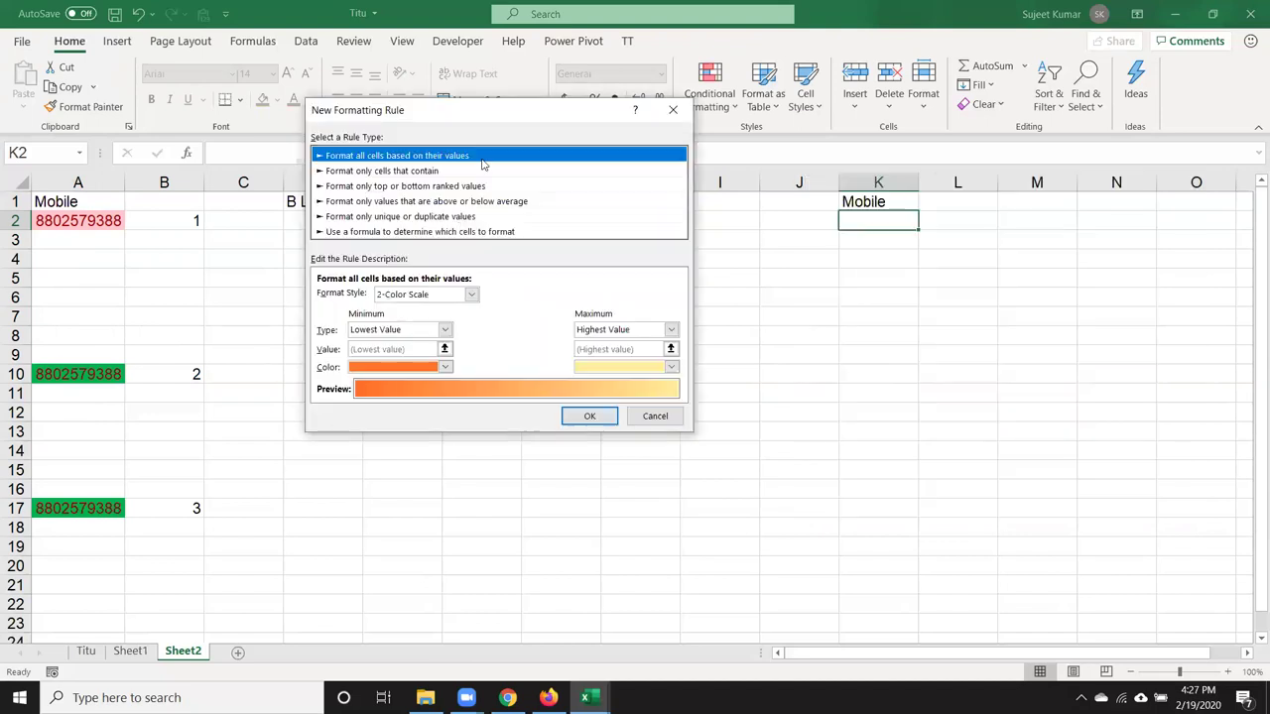
{"action": "left_click", "coordinate": [387, 215]}
{"action": "left_click", "coordinate": [371, 230]}
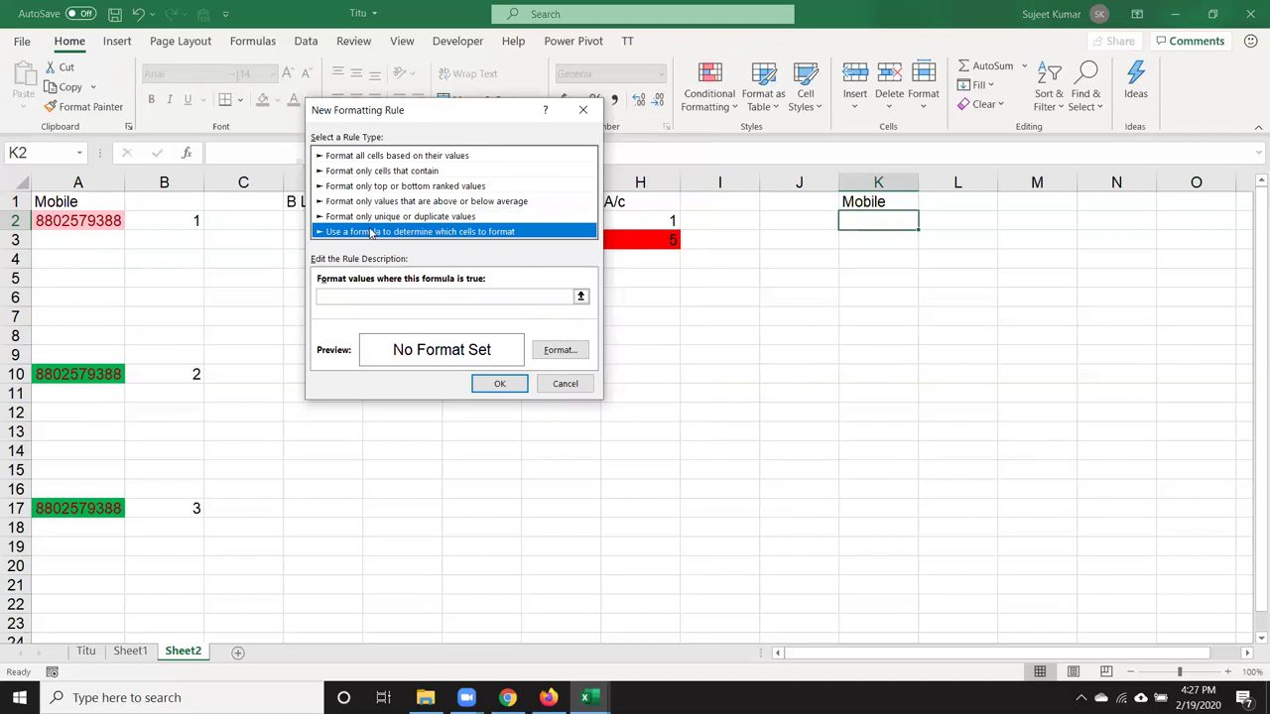
{"action": "left_click", "coordinate": [361, 295]}
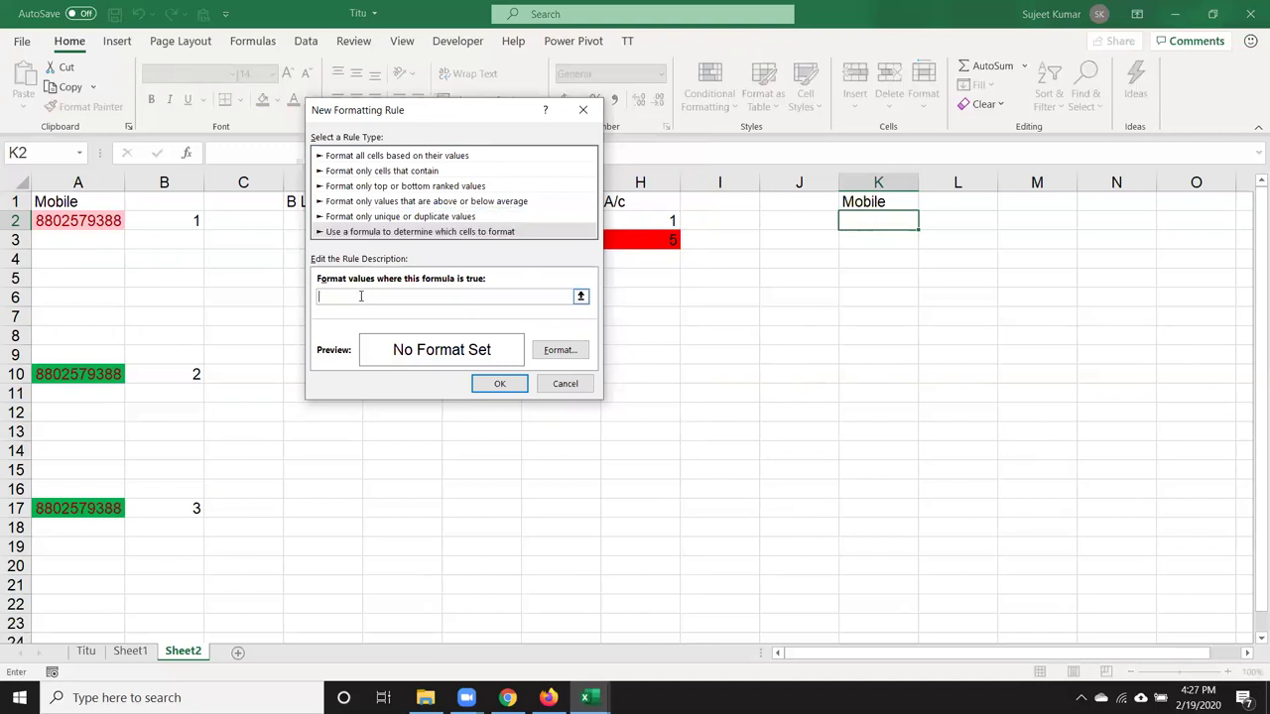
Type the rule formula =and(len(k2)<>10,len(k2)>0)
{"action": "type", "text": "="}
{"action": "type", "text": "len"}
{"action": "type", "text": "("}
{"action": "key", "text": "BackSpace"}
{"action": "type", "text": "k2)<>10"}
{"action": "left_click", "coordinate": [322, 296]}
{"action": "type", "text": "and"}
{"action": "type", "text": "("}
{"action": "left_click", "coordinate": [415, 296]}
{"action": "type", "text": ","}
{"action": "type", "text": "len"}
{"action": "type", "text": "("}
{"action": "type", "text": "k2)"}
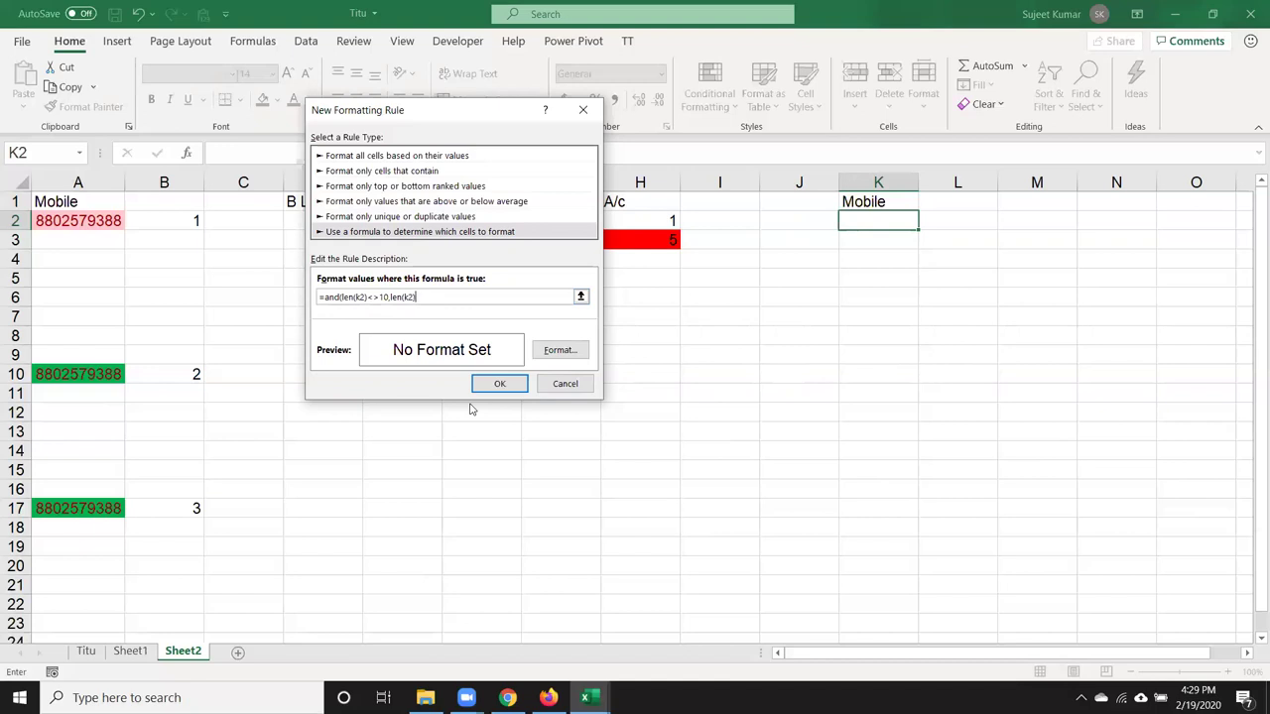
{"action": "type", "text": ">0"}
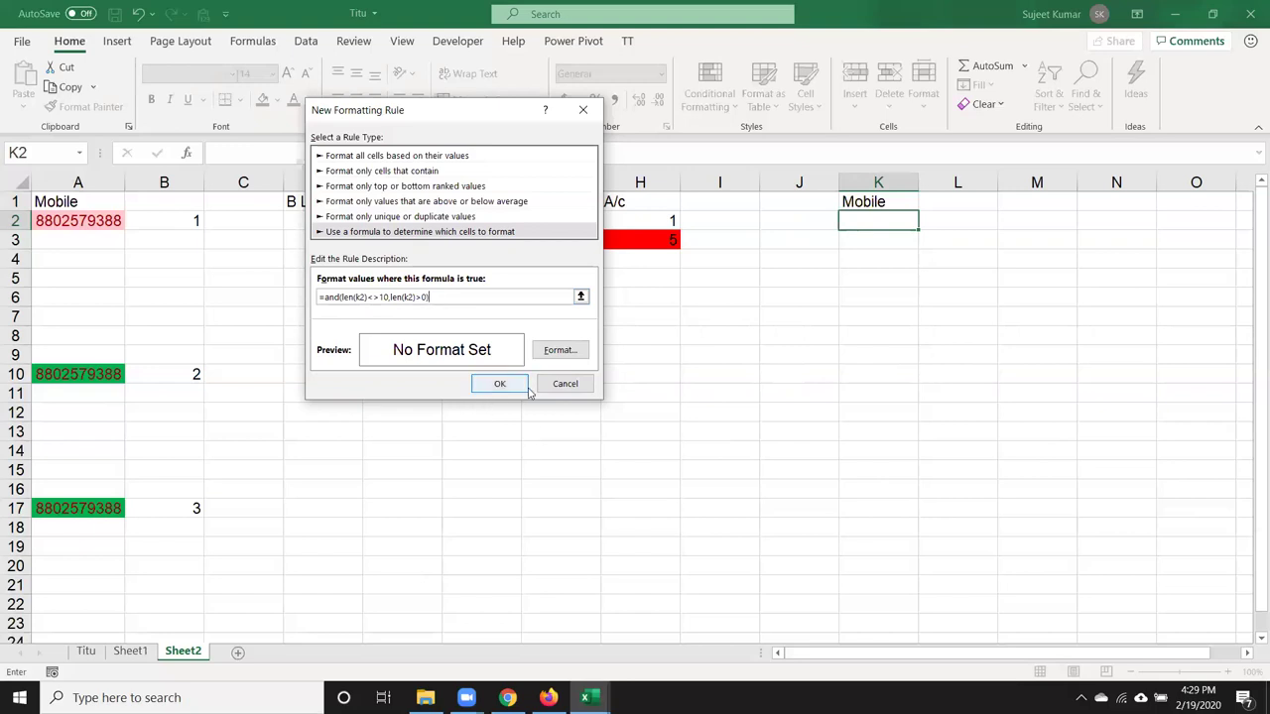
Set a red fill for the K2 length rule and save it
{"action": "left_click", "coordinate": [554, 355]}
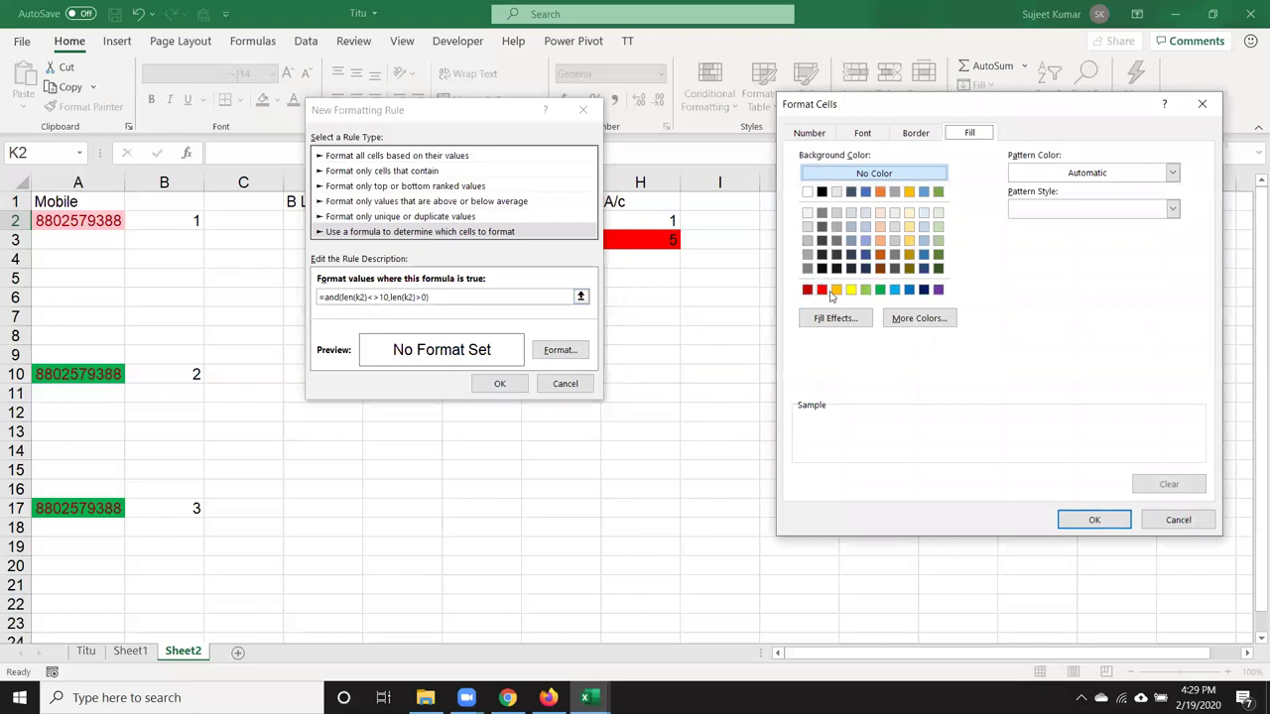
{"action": "left_click", "coordinate": [820, 290]}
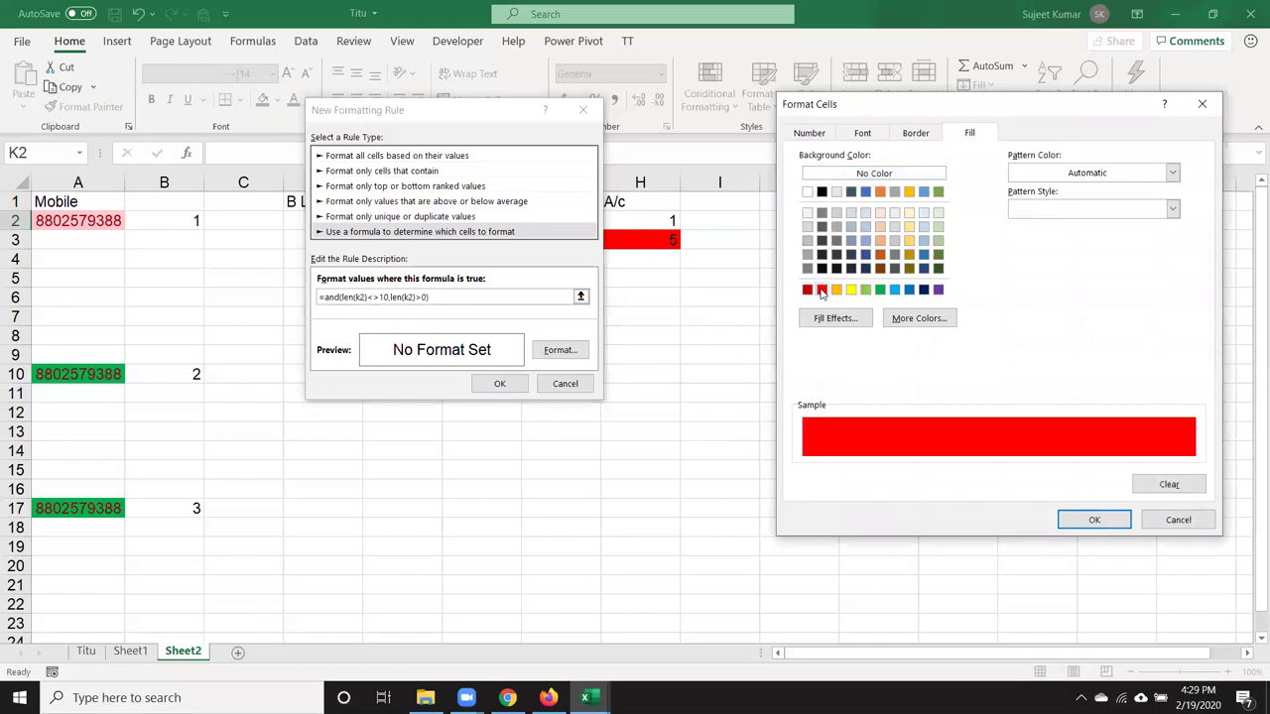
{"action": "left_click", "coordinate": [1094, 521]}
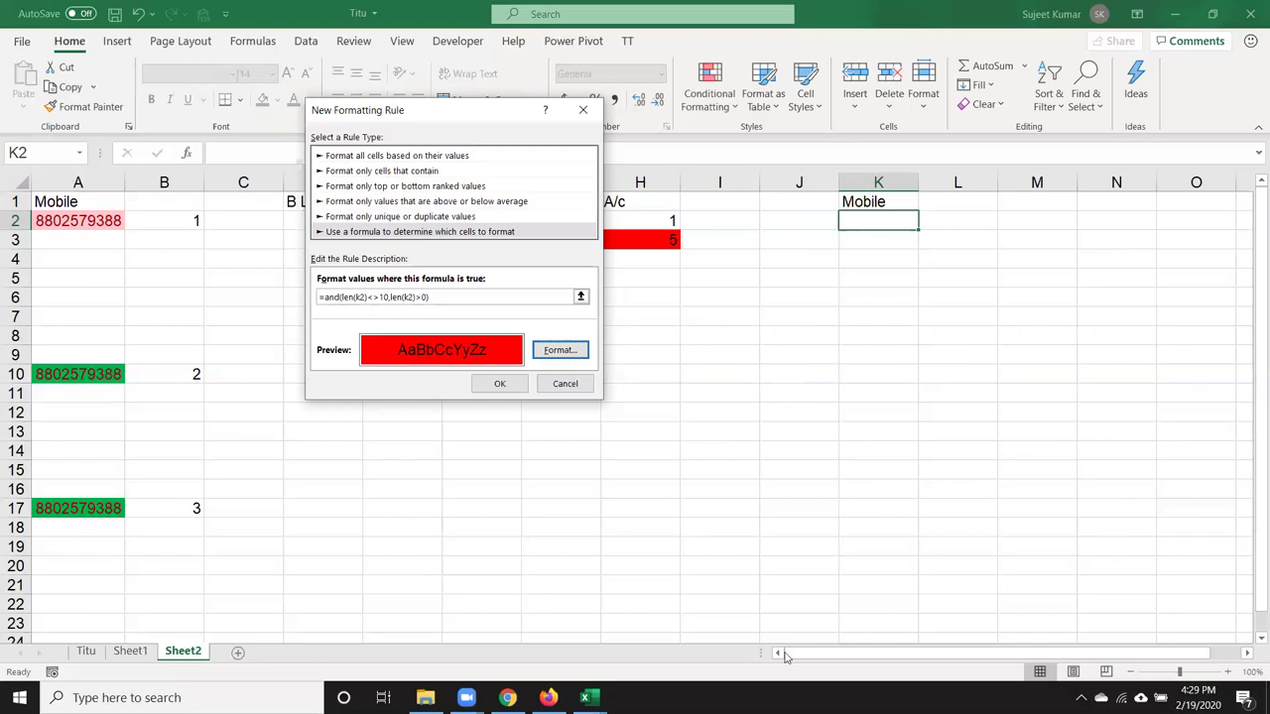
{"action": "left_click", "coordinate": [498, 386]}
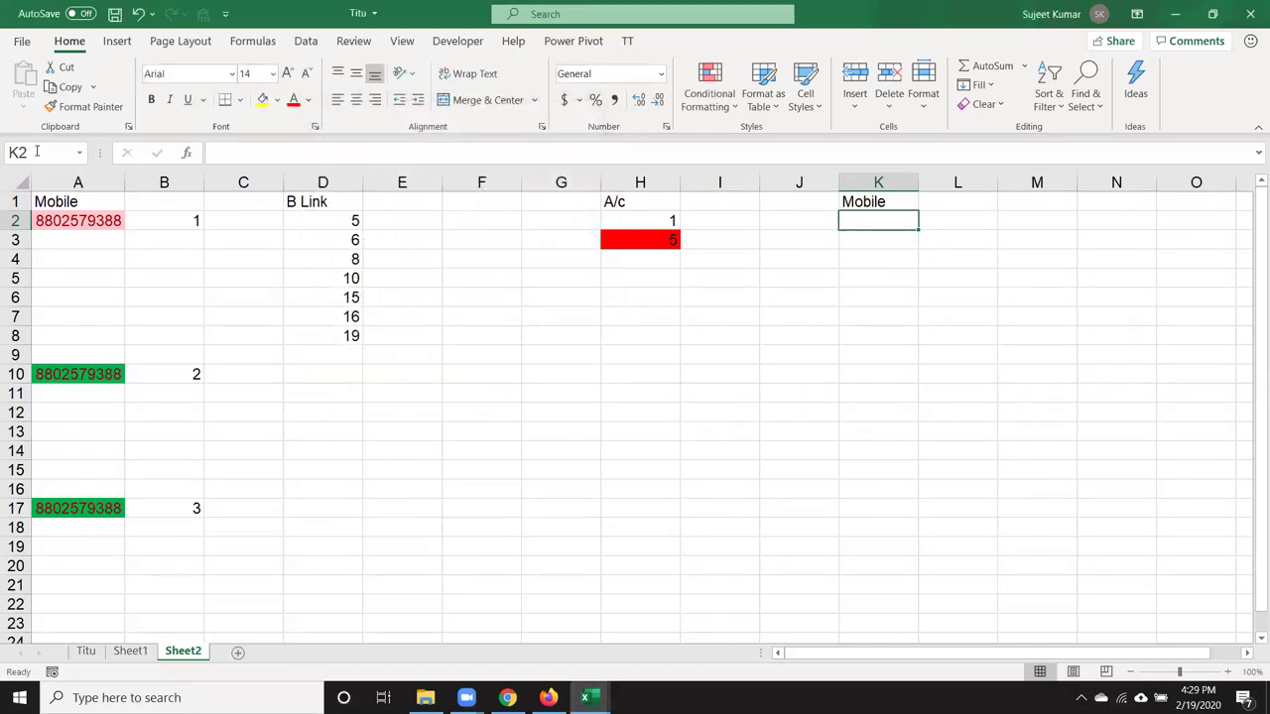
Copy K2's formatting down to K23 with the Format Painter
{"action": "left_click", "coordinate": [84, 106]}
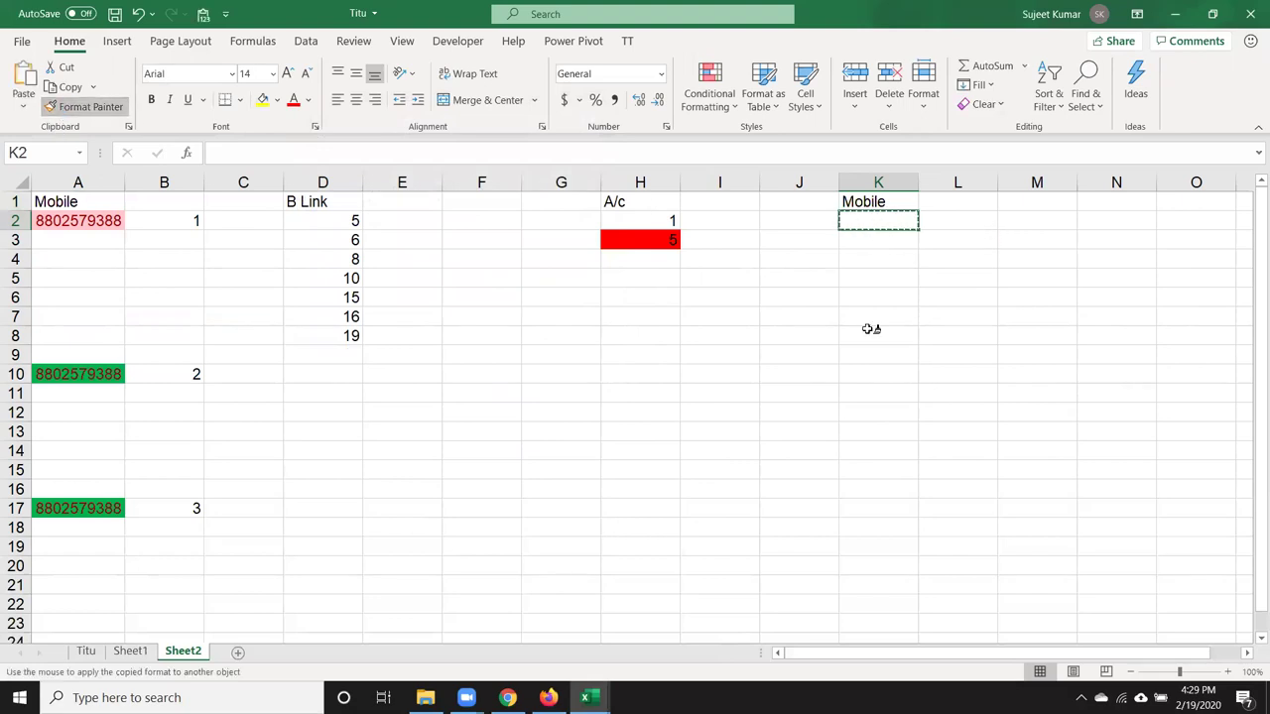
{"action": "left_click_drag", "start_coordinate": [873, 220], "coordinate": [873, 623]}
{"action": "left_click", "coordinate": [829, 182]}
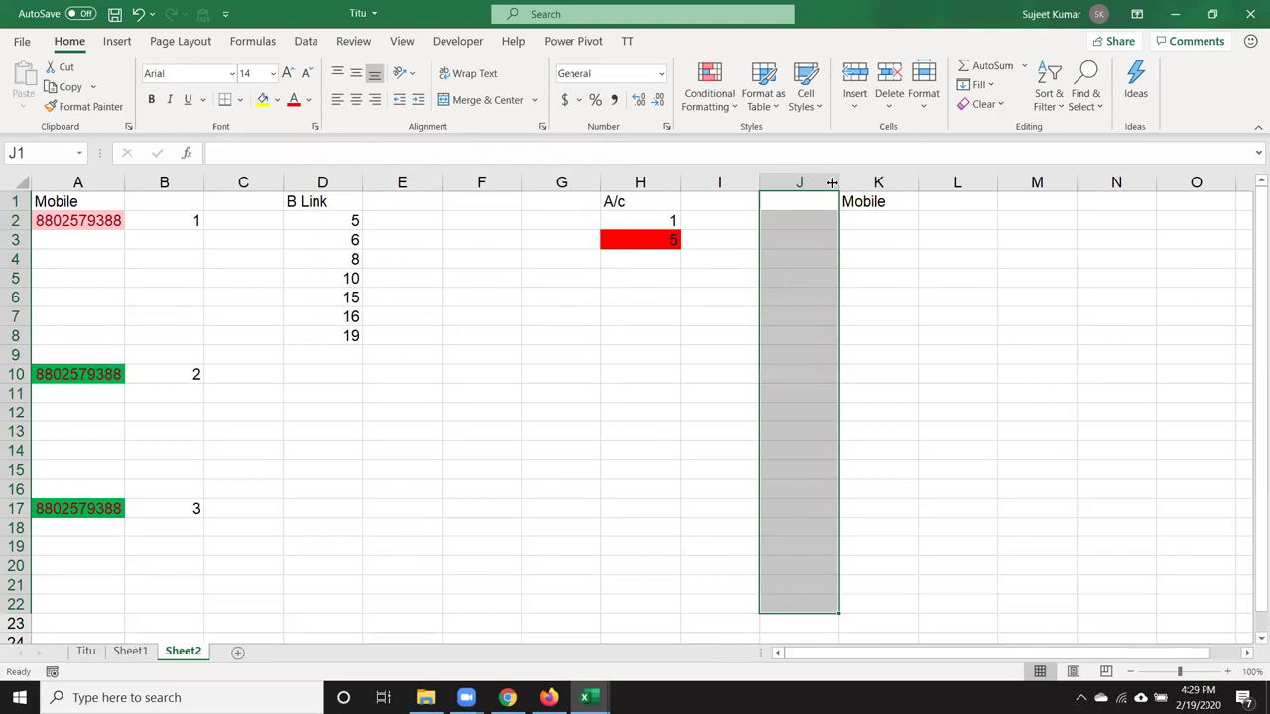
{"action": "key", "text": "ctrl+z"}
Enter the test value 85 in K2
{"action": "left_click", "coordinate": [911, 215]}
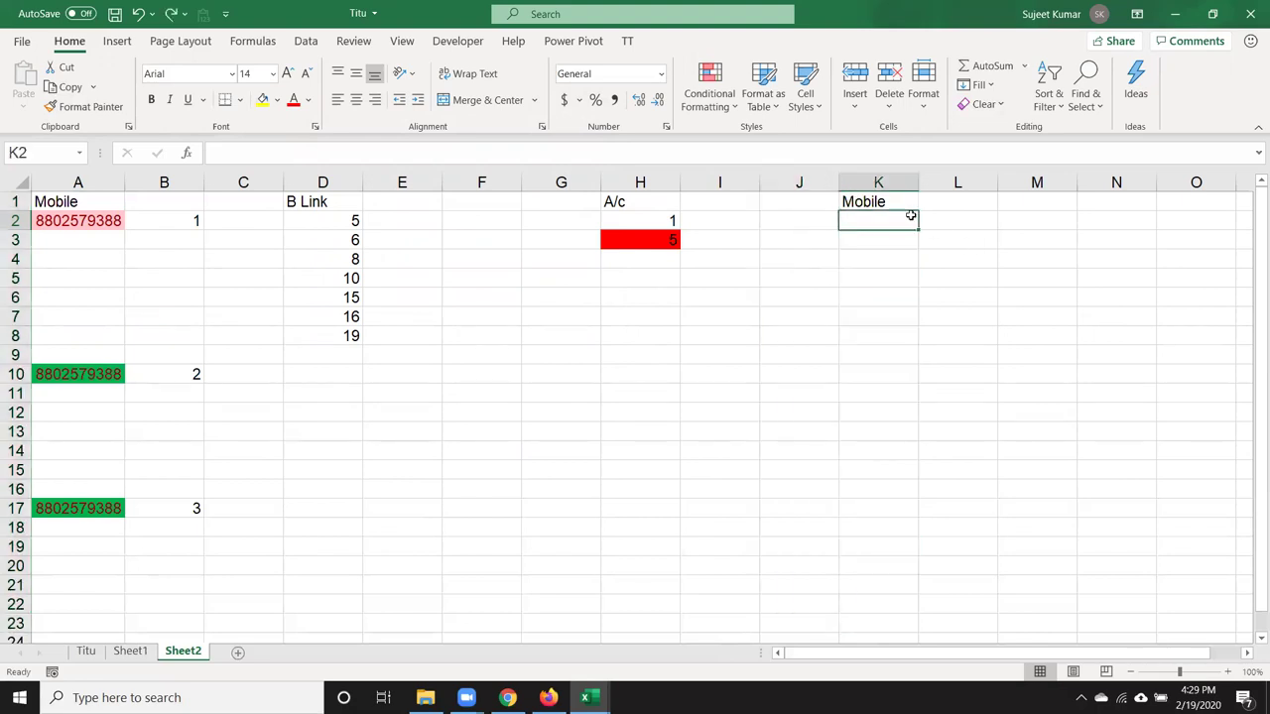
{"action": "type", "text": "85"}
{"action": "key", "text": "Return"}
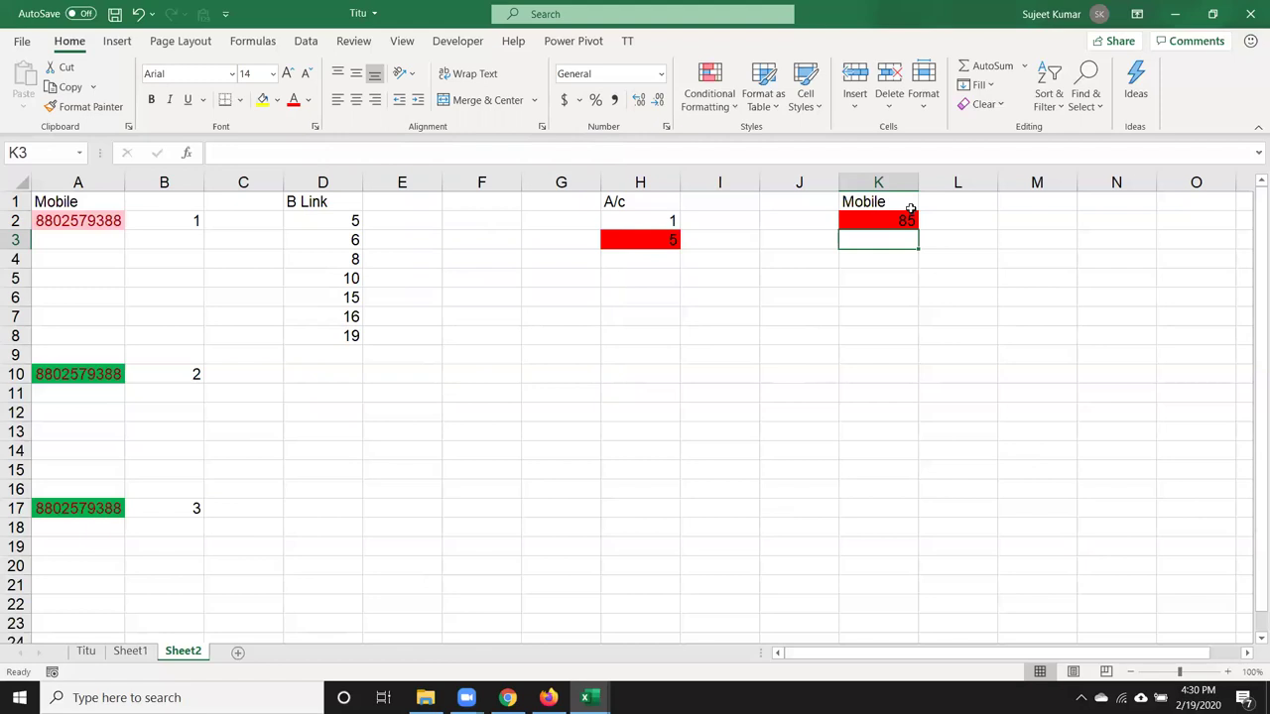
Add the heading 'Date' in N1 and the first date 1/1 in N2
{"action": "left_click", "coordinate": [907, 216]}
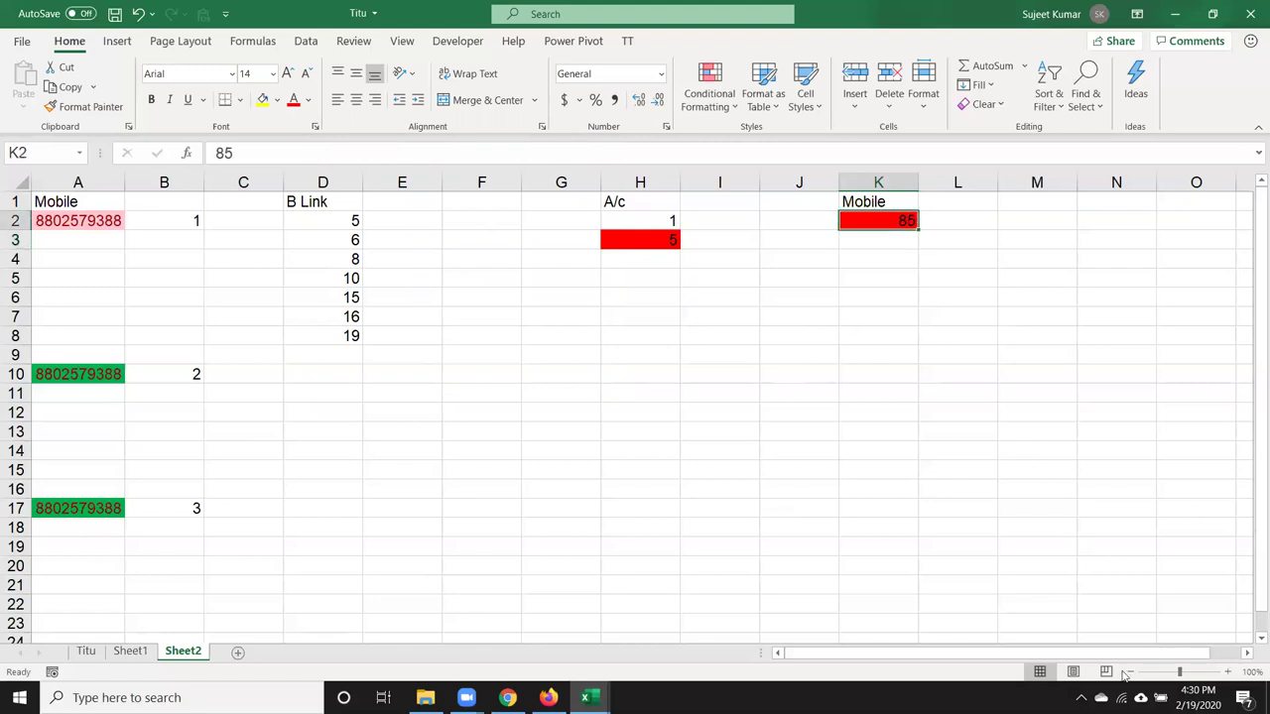
{"action": "left_click", "coordinate": [1247, 652]}
{"action": "left_click", "coordinate": [802, 201]}
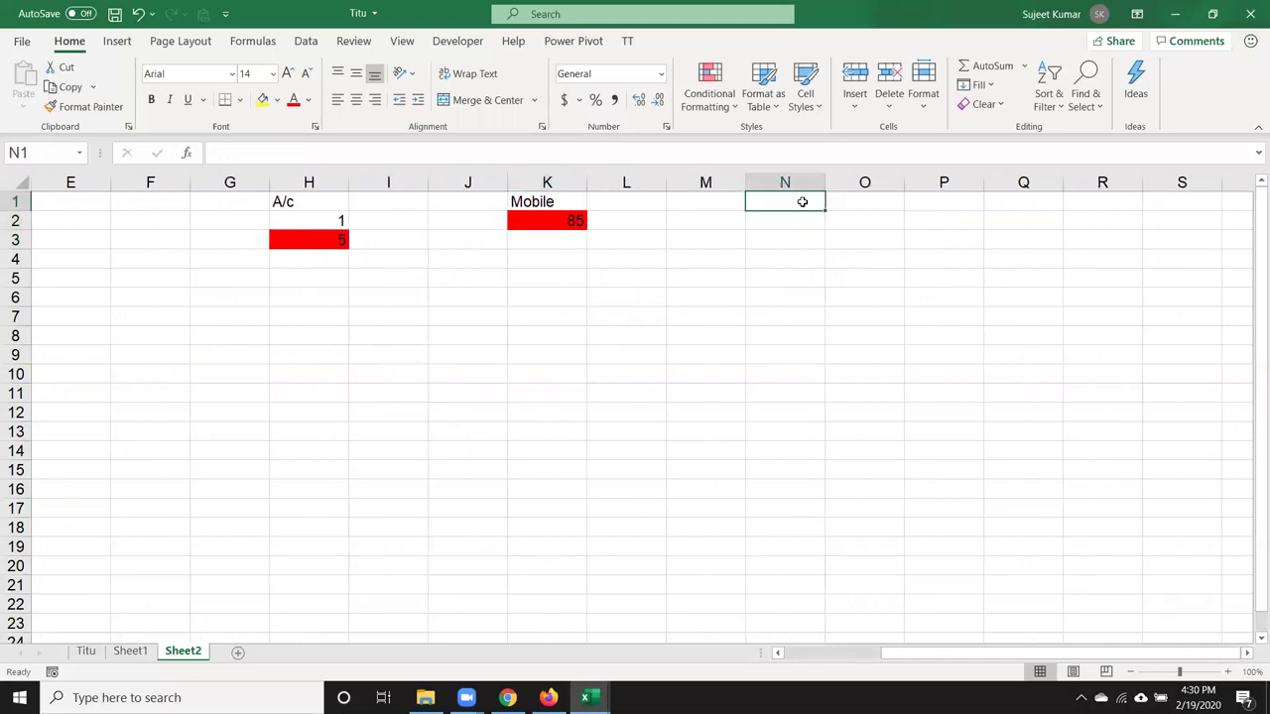
{"action": "type", "text": "Date"}
{"action": "key", "text": "Return"}
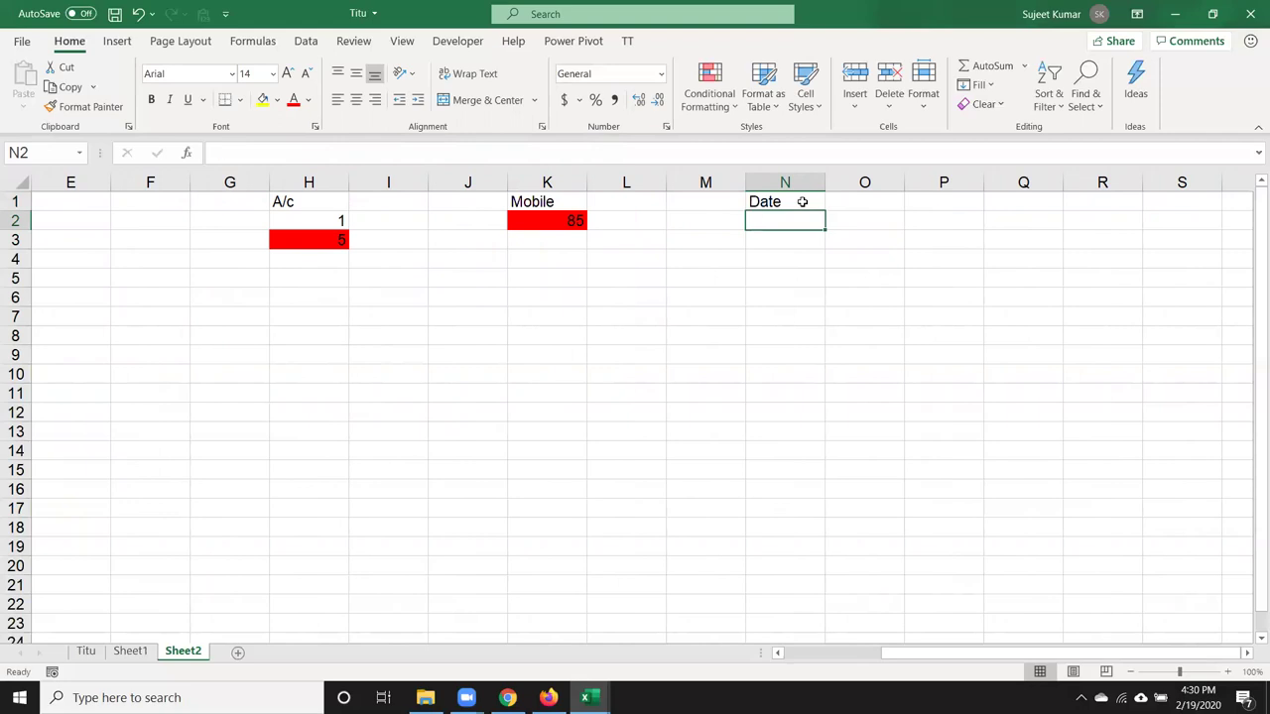
{"action": "type", "text": "1/1"}
{"action": "left_click", "coordinate": [794, 277]}
Fill the date series down column N through 29-Jan
{"action": "left_click", "coordinate": [816, 220]}
{"action": "mouse_move", "coordinate": [824, 230]}
{"action": "left_mouse_down"}
{"action": "mouse_move", "coordinate": [740, 591]}
{"action": "mouse_move", "coordinate": [760, 607]}
{"action": "left_mouse_up"}
{"action": "scroll", "coordinate": [811, 557], "scroll_direction": "down", "scroll_amount": 3}
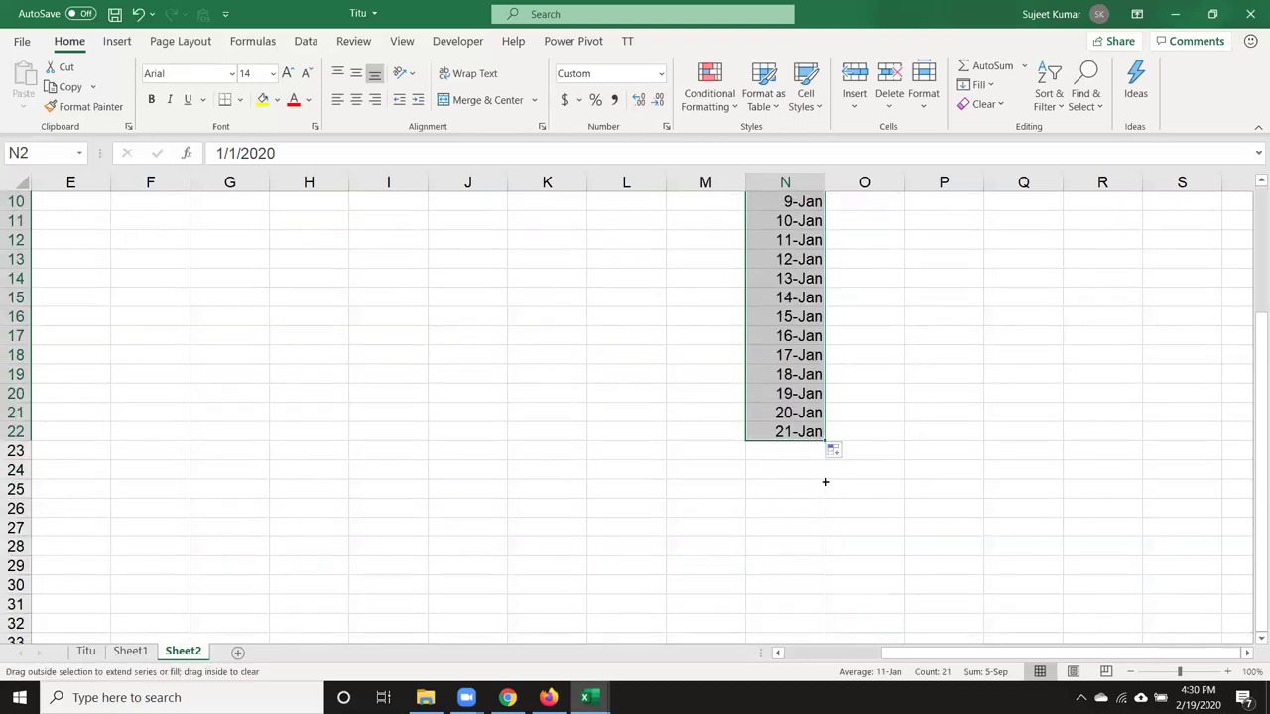
{"action": "left_click_drag", "start_coordinate": [825, 481], "coordinate": [828, 585]}
{"action": "scroll", "coordinate": [822, 566], "scroll_direction": "up", "scroll_amount": 3}
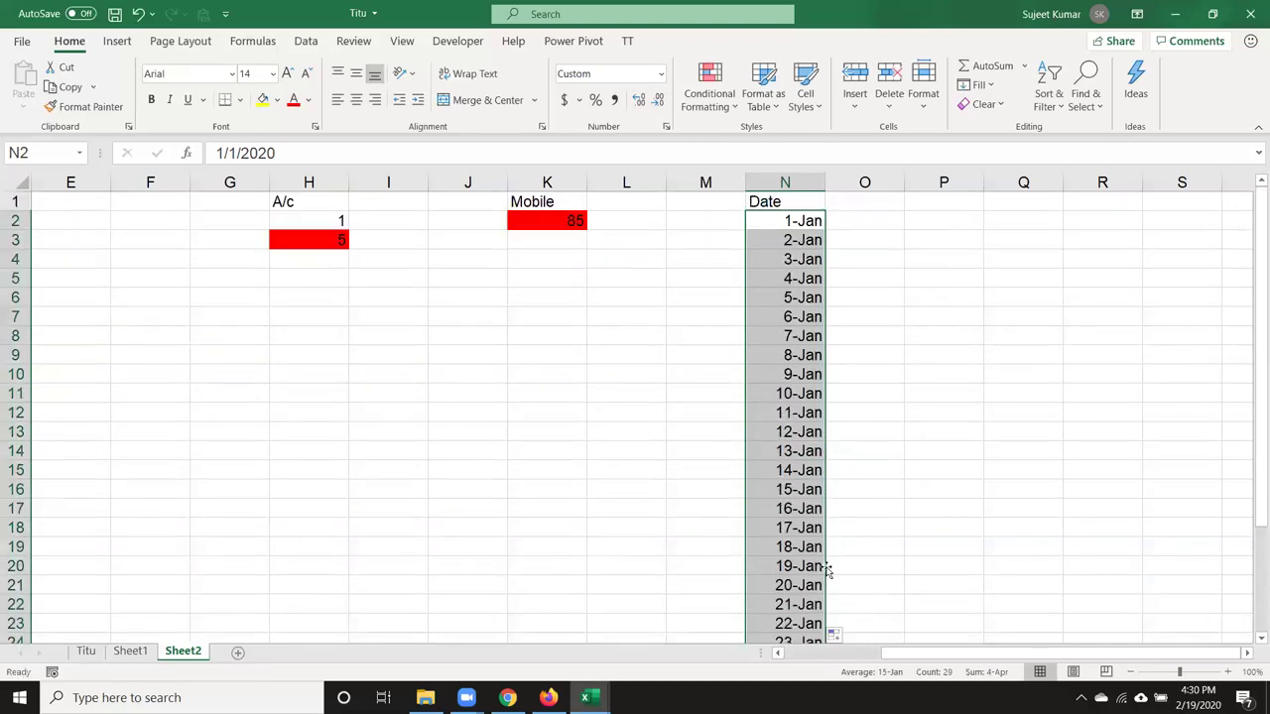
{"action": "left_click", "coordinate": [864, 225]}
Enter =TEXT(N2,"DDD") in O2 to show the weekday Wed
{"action": "type", "text": "=t"}
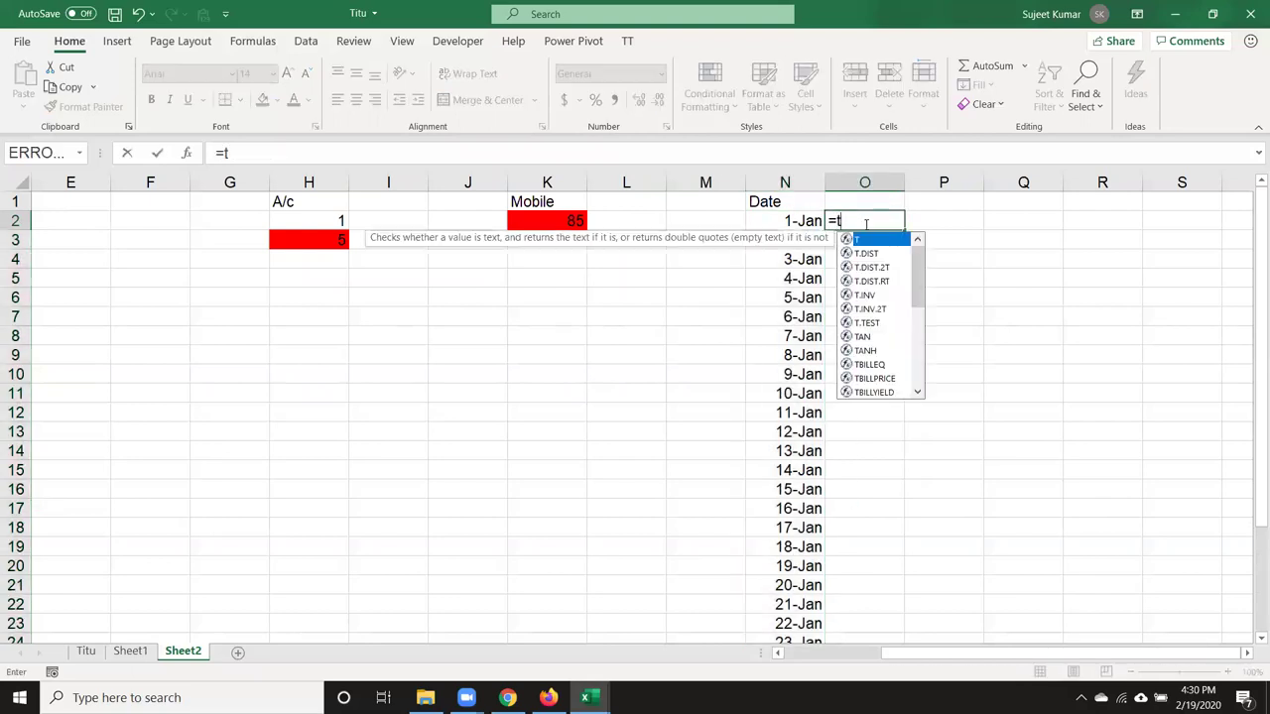
{"action": "type", "text": "e"}
{"action": "key", "text": "Tab"}
{"action": "key", "text": "Left"}
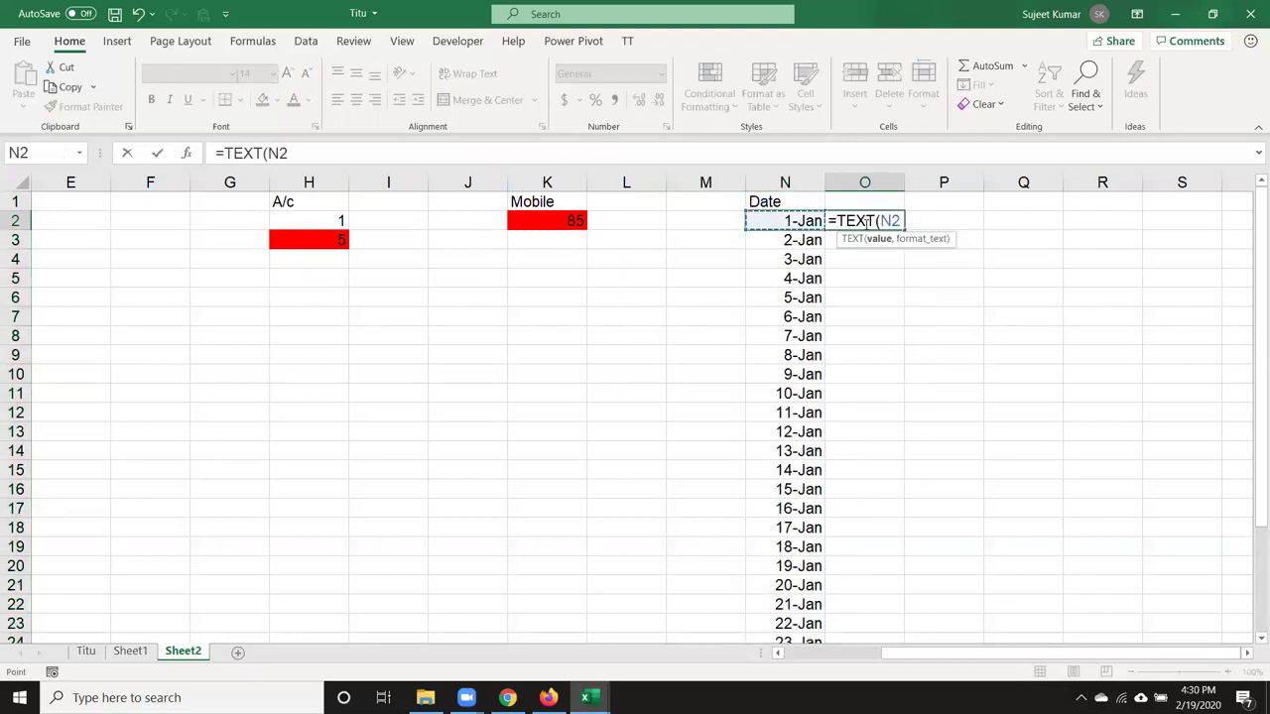
{"action": "type", "text": ",\"DDD\")"}
{"action": "key", "text": "Return"}
{"action": "left_click", "coordinate": [864, 223]}
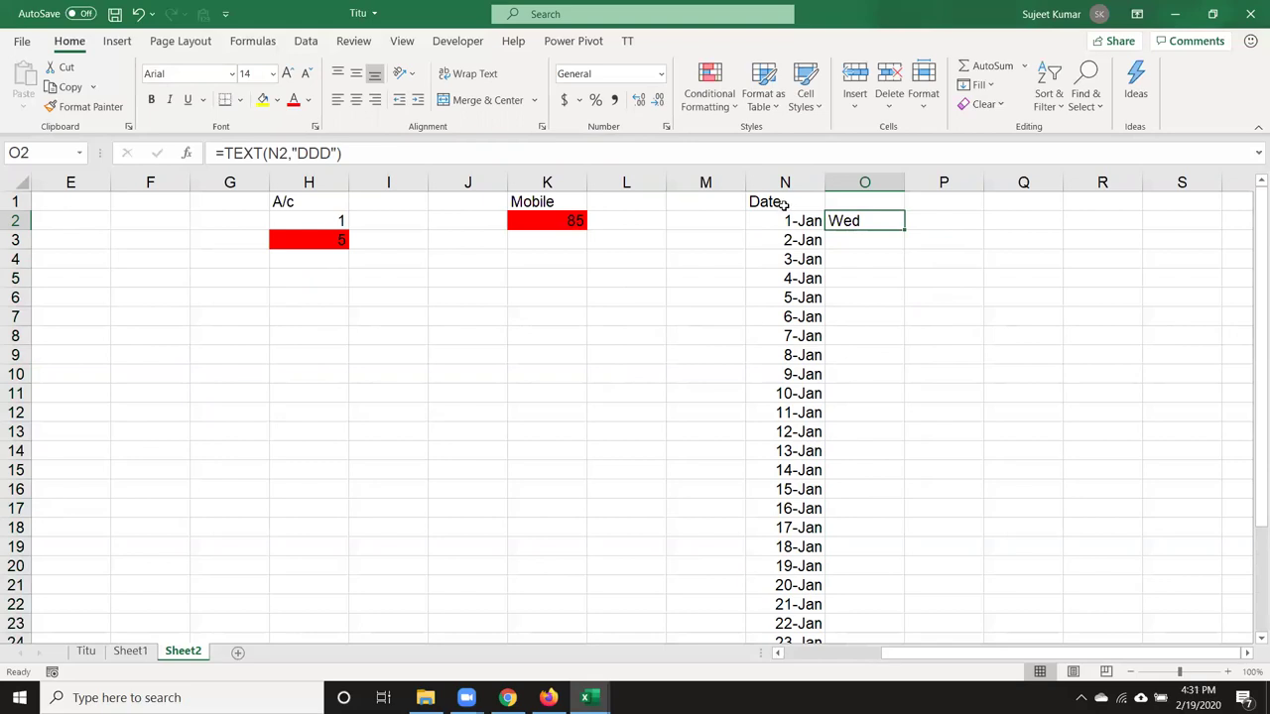
Select N2 and start a new formula-based conditional formatting rule
{"action": "left_click", "coordinate": [788, 218]}
{"action": "left_click", "coordinate": [724, 107]}
{"action": "left_click", "coordinate": [752, 328]}
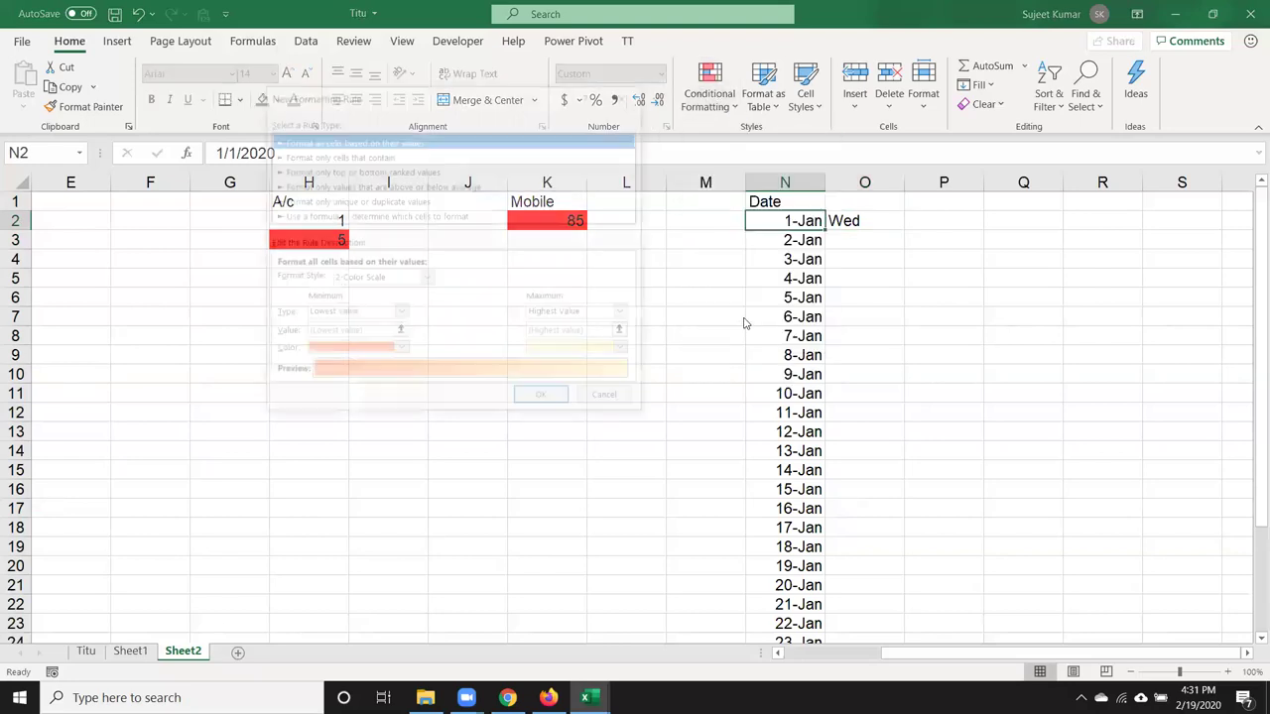
{"action": "left_click", "coordinate": [342, 215]}
{"action": "left_click", "coordinate": [307, 281]}
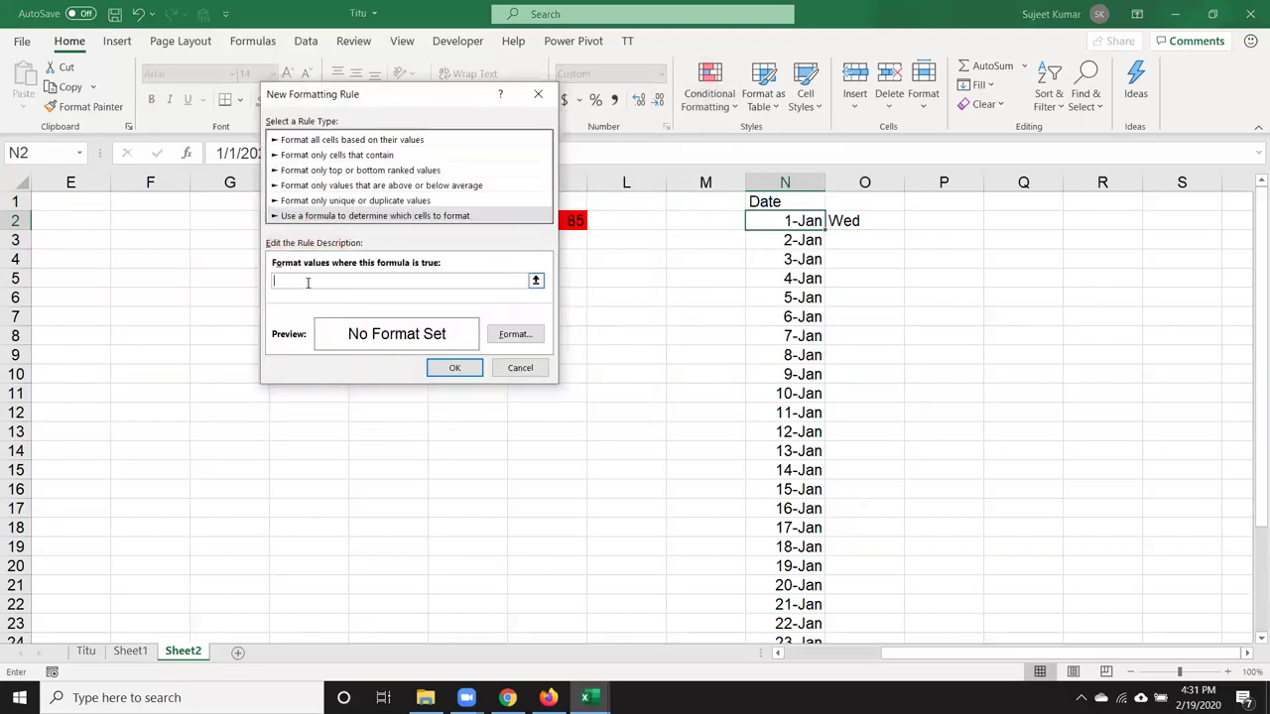
Enter the formula =or(text(n2,"DDD")="Sat",text(n2,"DDD")="Sun")
{"action": "type", "text": "=or"}
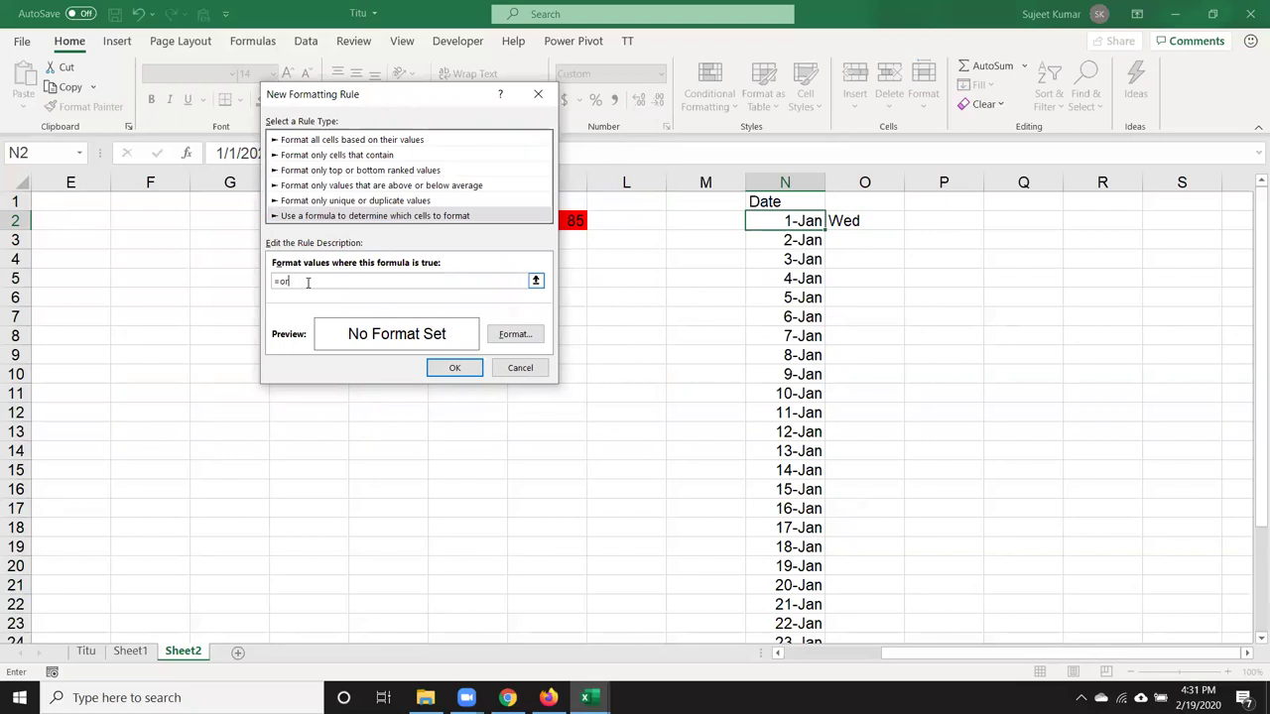
{"action": "type", "text": "(text("}
{"action": "type", "text": "n"}
{"action": "type", "text": "2,\"DDD\")"}
{"action": "type", "text": "=\"Sat"}
{"action": "type", "text": "\","}
{"action": "type", "text": "n"}
{"action": "type", "text": "2"}
{"action": "key", "text": "BackSpace"}
{"action": "key", "text": "BackSpace"}
{"action": "type", "text": "text(n"}
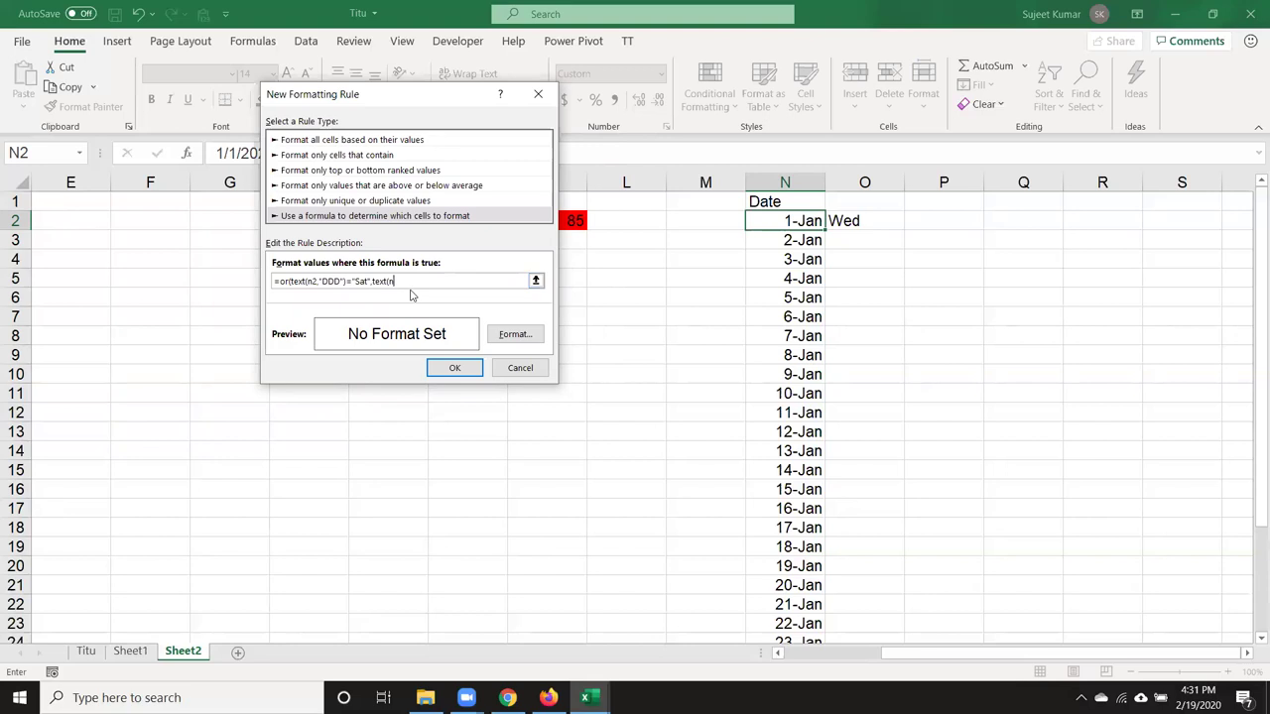
{"action": "type", "text": "2,\""}
{"action": "type", "text": "S"}
{"action": "key", "text": "BackSpace"}
{"action": "type", "text": "DDD"}
{"action": "key", "text": "BackSpace"}
{"action": "type", "text": "="}
{"action": "type", "text": "\"Sun"}
{"action": "type", "text": "\")"}
Give the Sat/Sun rule a yellow fill, then paint N2's formatting down the Date column to N24
{"action": "left_click", "coordinate": [500, 340]}
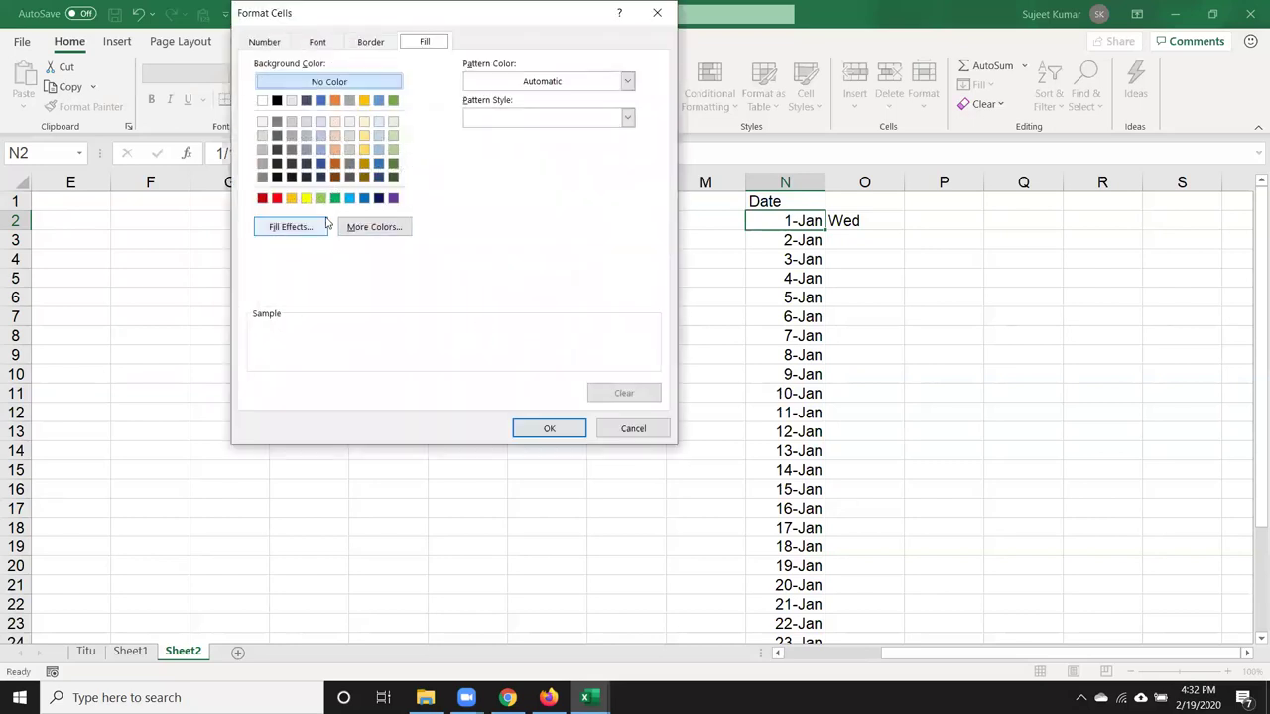
{"action": "left_click", "coordinate": [305, 198]}
{"action": "left_click", "coordinate": [547, 435]}
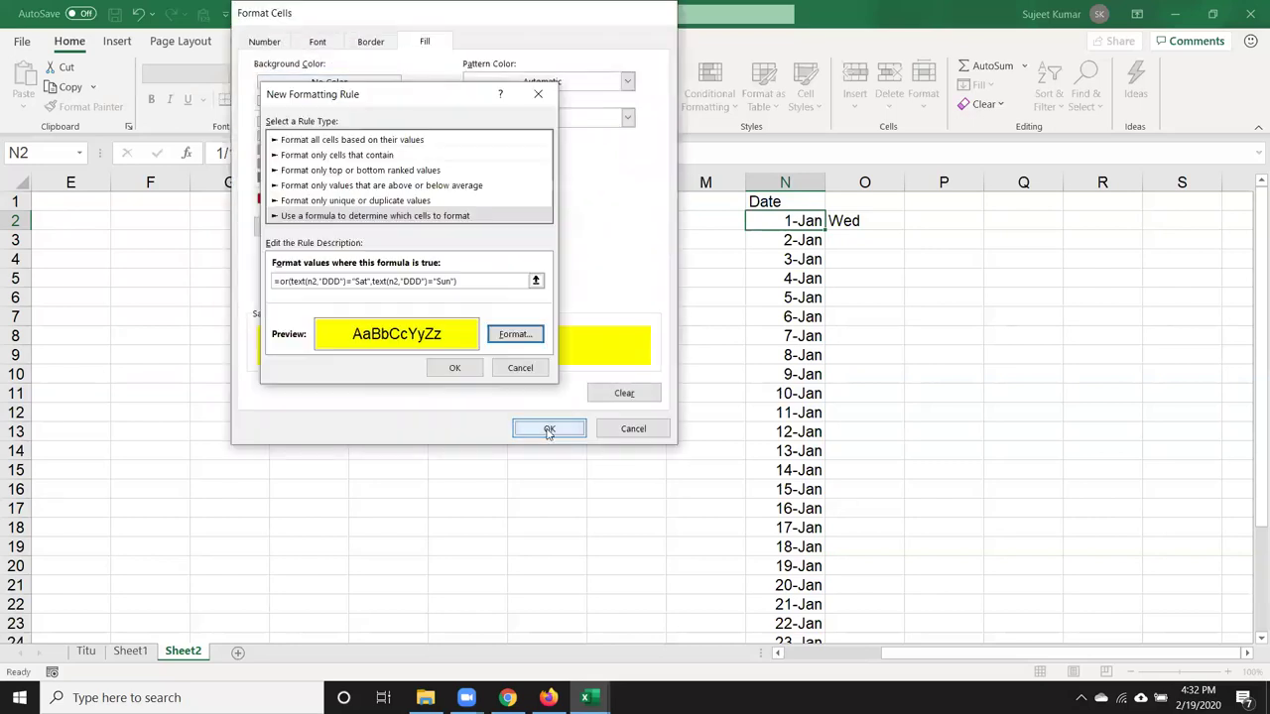
{"action": "left_click", "coordinate": [456, 366]}
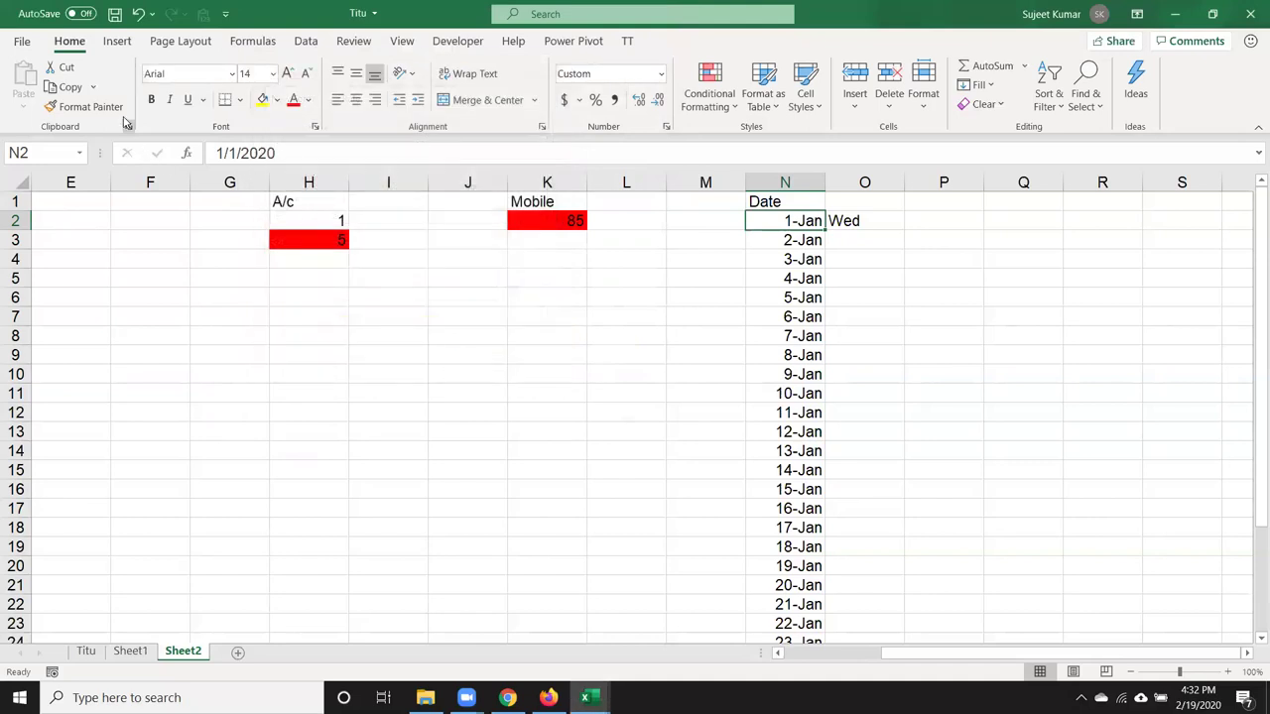
{"action": "left_click", "coordinate": [85, 107]}
{"action": "left_click_drag", "start_coordinate": [766, 213], "coordinate": [804, 636]}
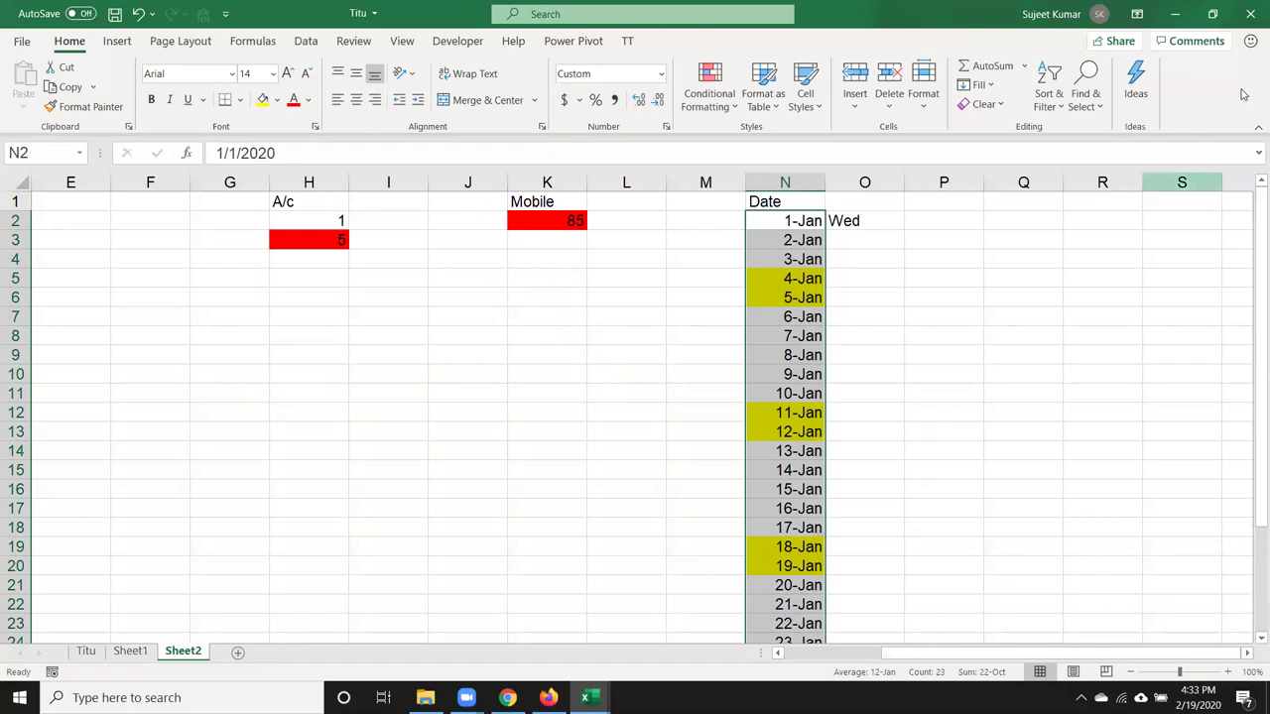
Minimise the Titu and Book1 workbooks, then refresh the desktop
{"action": "left_click", "coordinate": [1181, 16]}
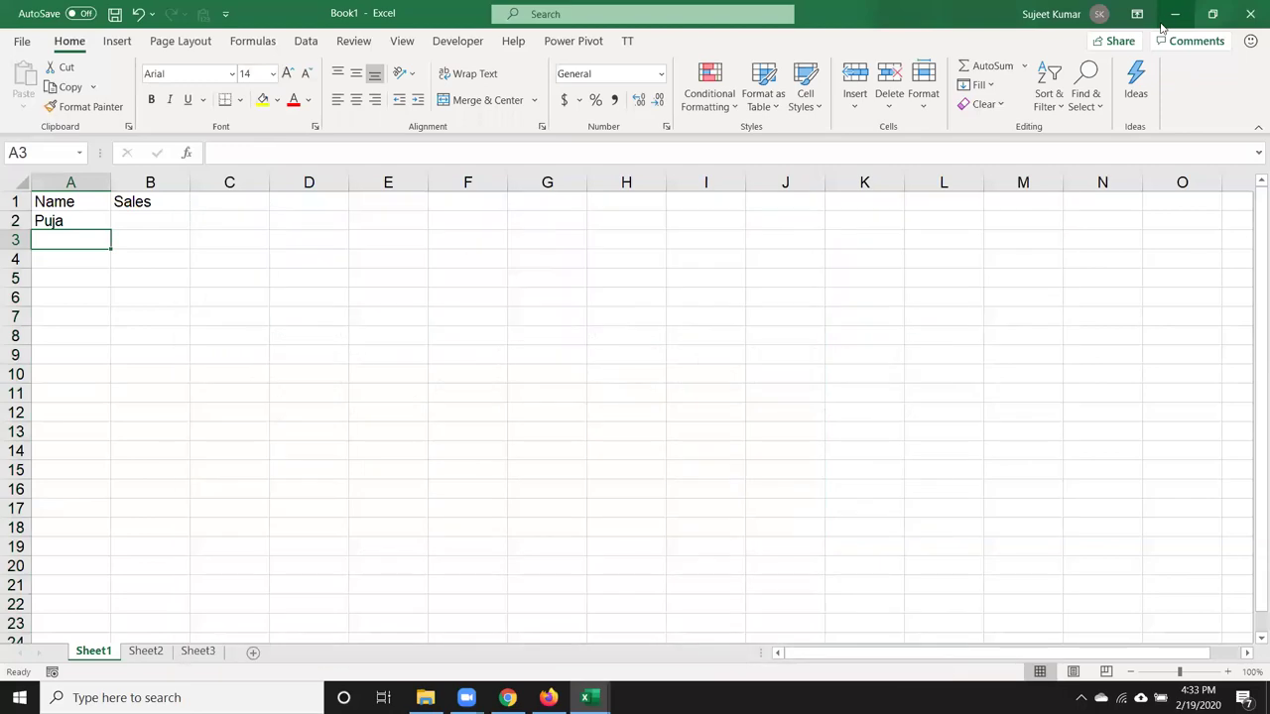
{"action": "left_click", "coordinate": [1172, 15]}
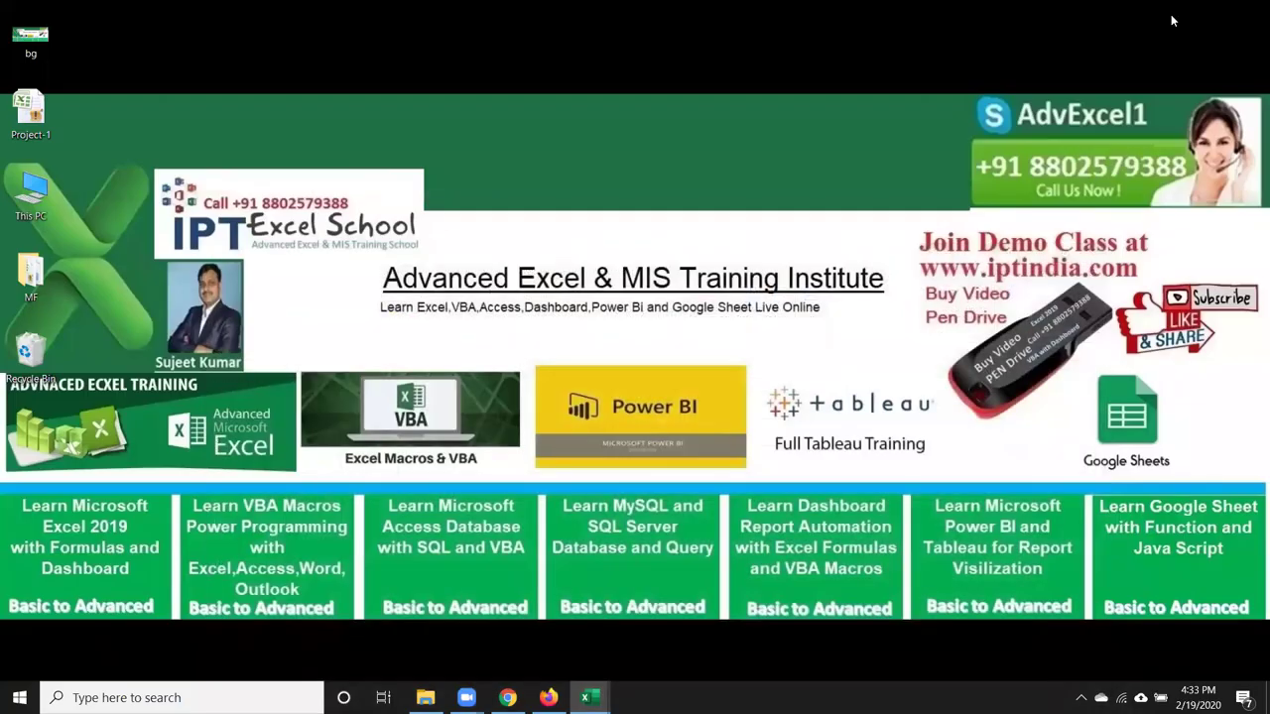
{"action": "right_click", "coordinate": [787, 179]}
{"action": "left_click", "coordinate": [814, 226]}
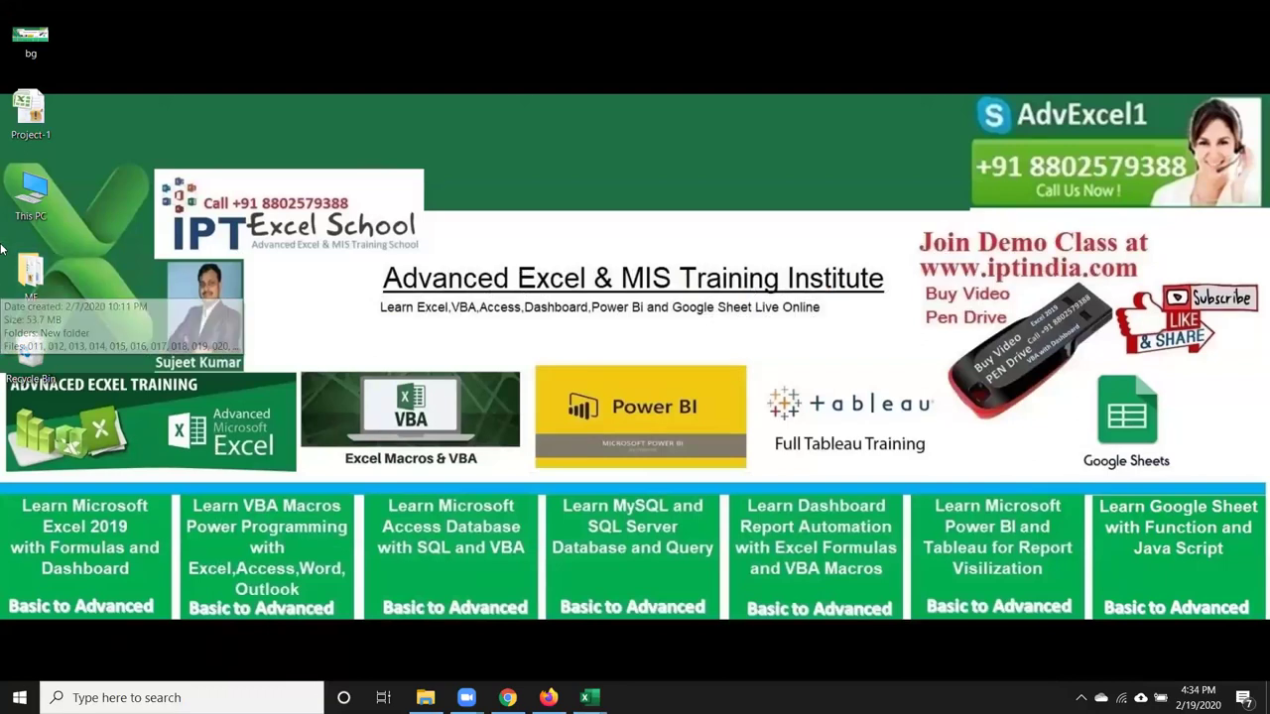
{"action": "mouse_move", "coordinate": [3, 276]}
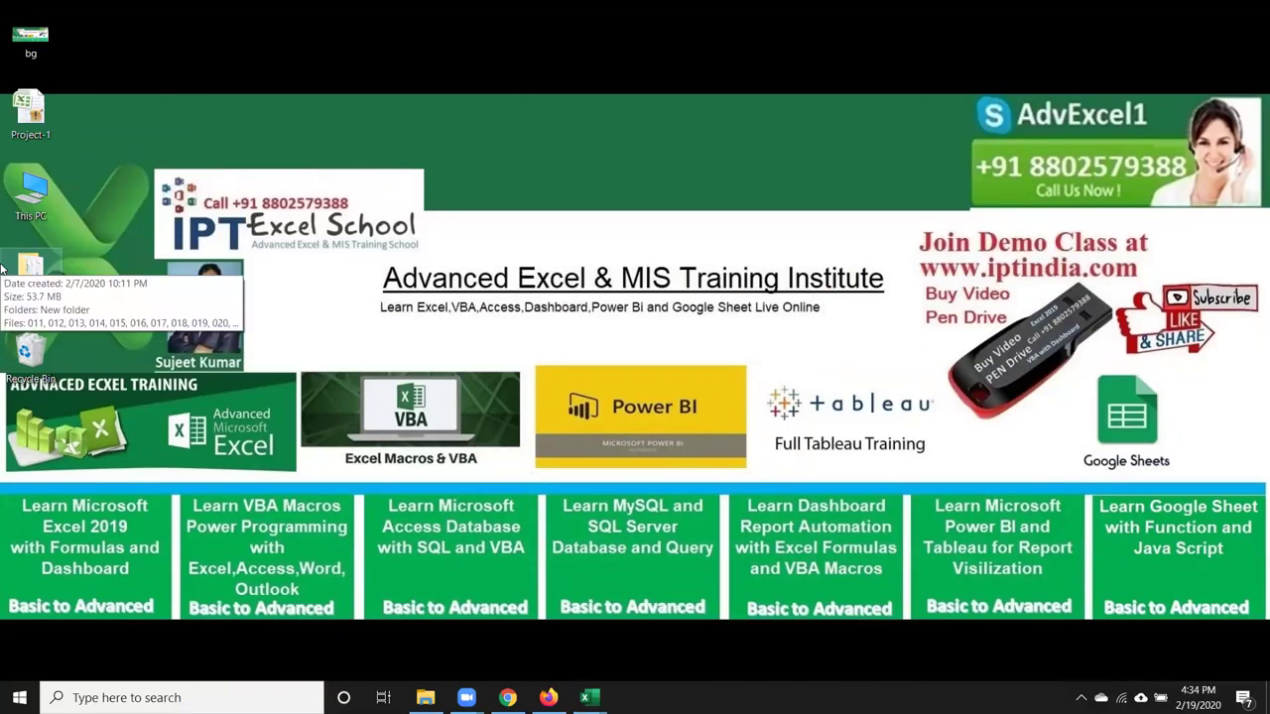